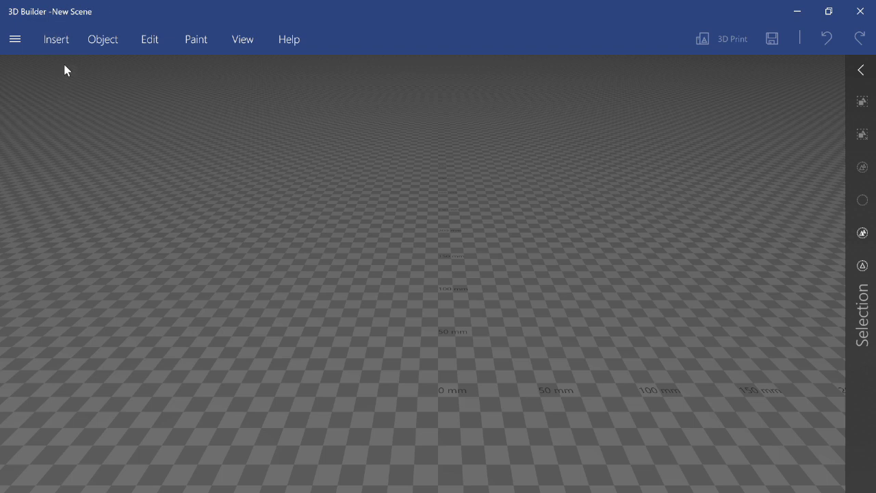
- Start a custom shape and choose Sphere as its shape type
click(54, 45)
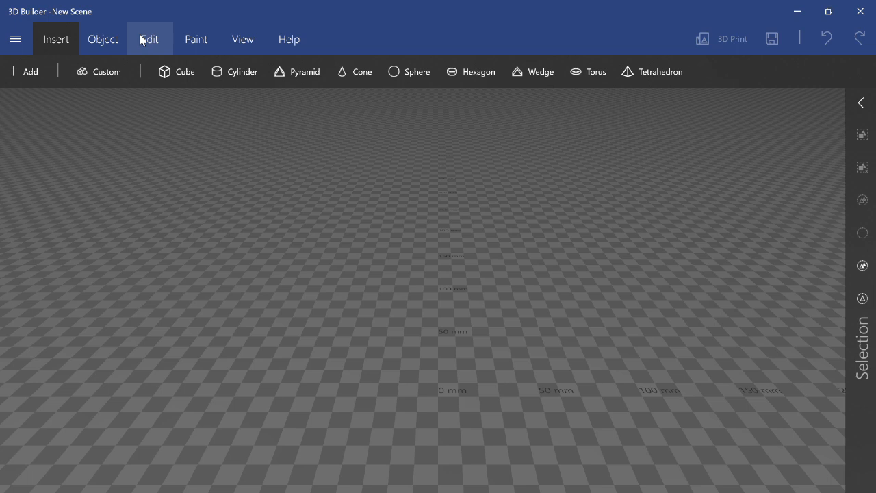
click(171, 71)
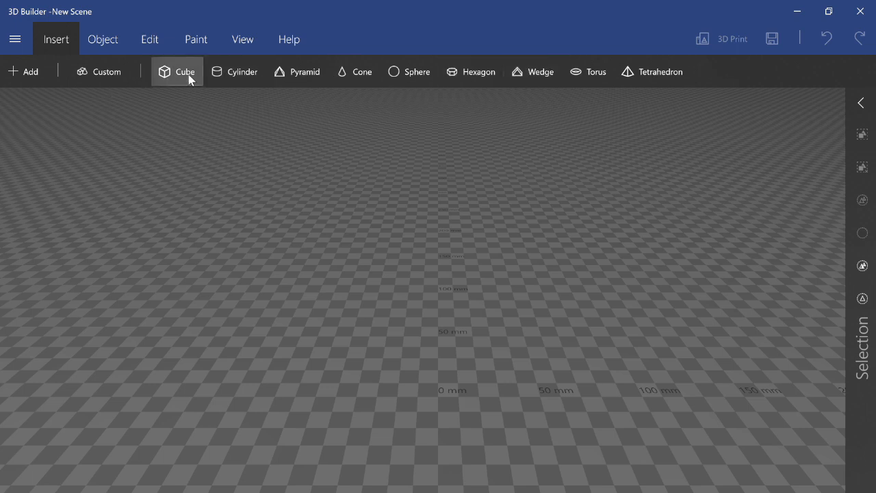
click(98, 81)
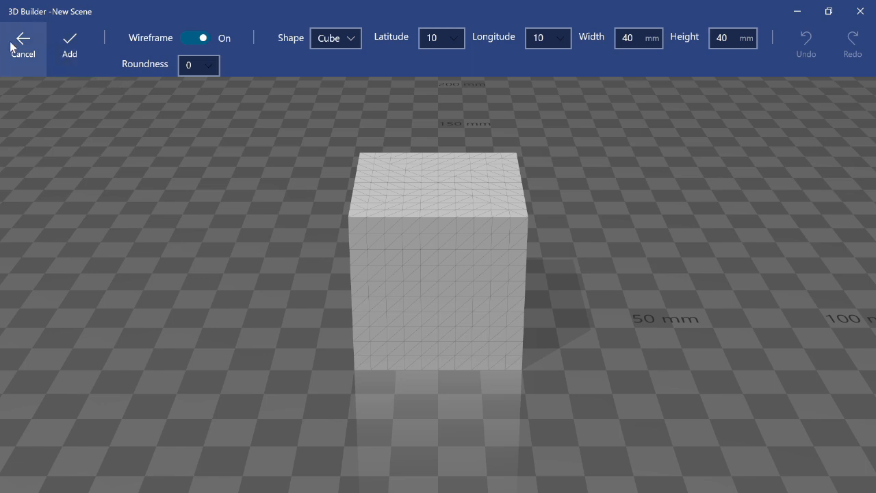
click(339, 39)
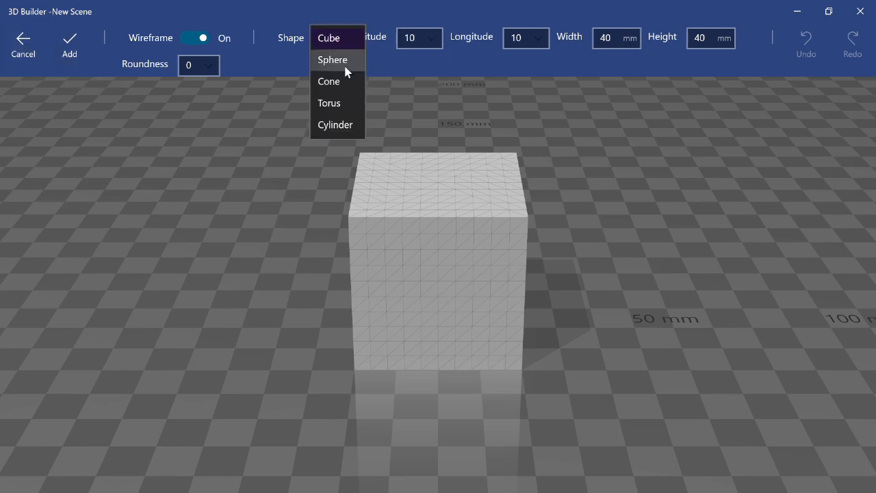
click(347, 66)
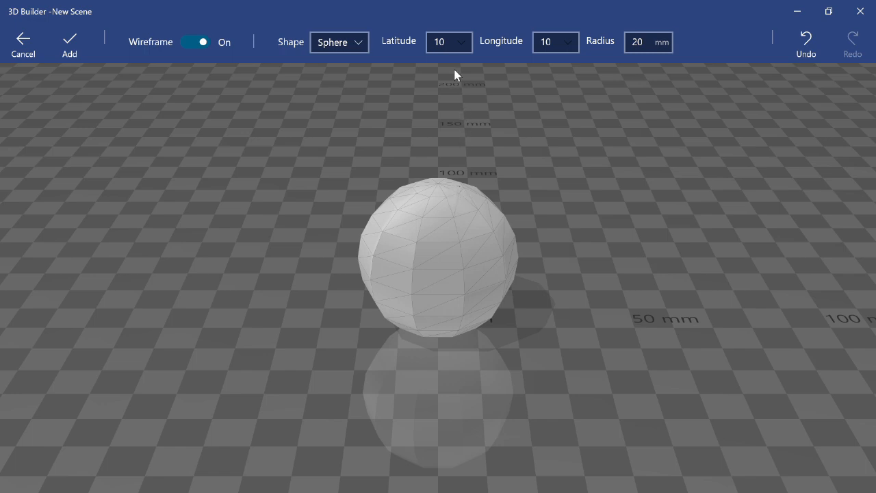
- Try a longitude of 6 for the custom sphere and restore it to 10
click(450, 45)
double_click(446, 44)
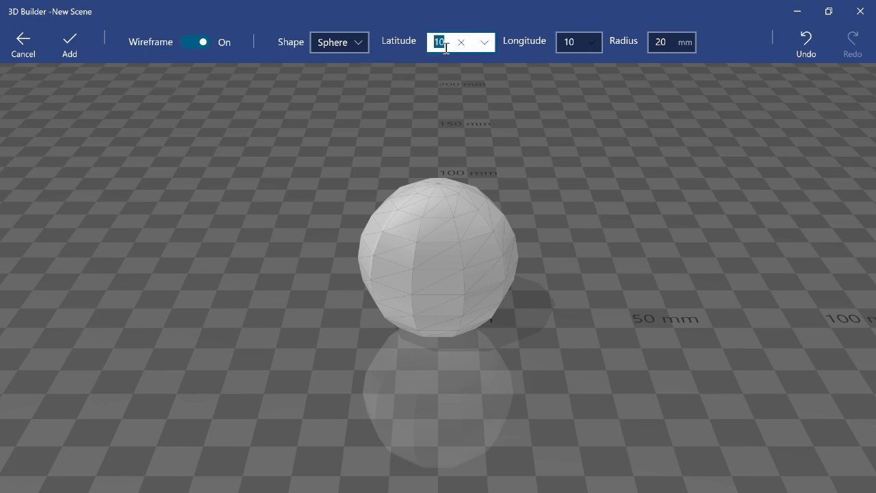
double_click(574, 42)
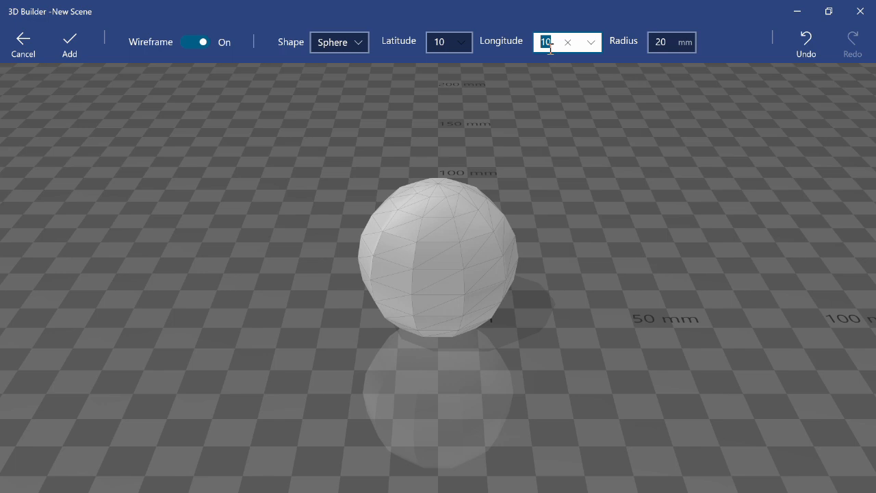
text(6)
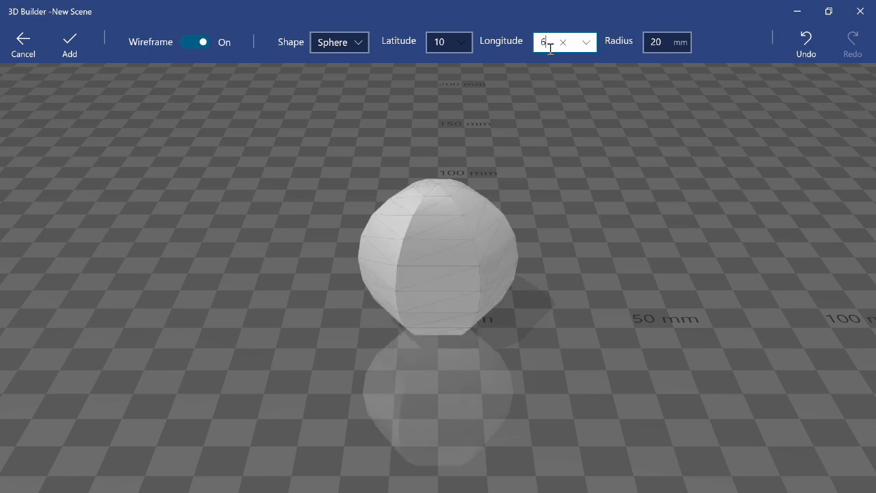
key(BackSpace)
text(10)
- Set the custom sphere's latitude to 6 and add it to the scene
click(449, 42)
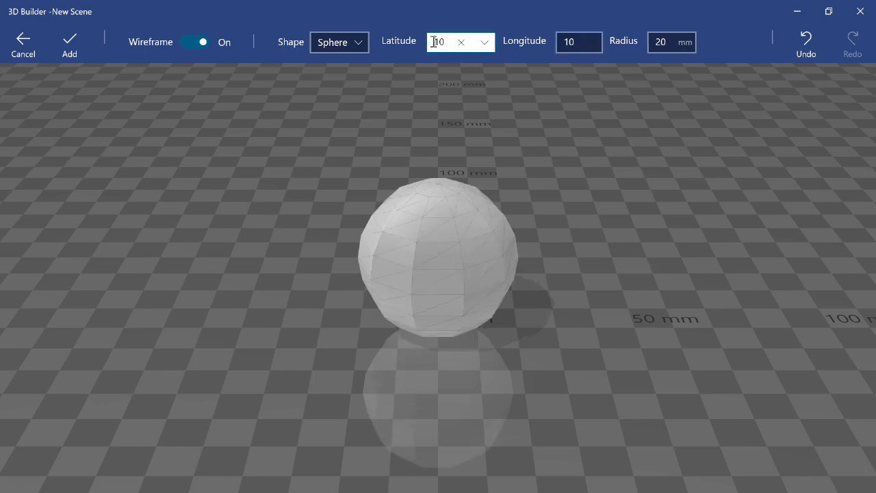
double_click(438, 42)
text(6)
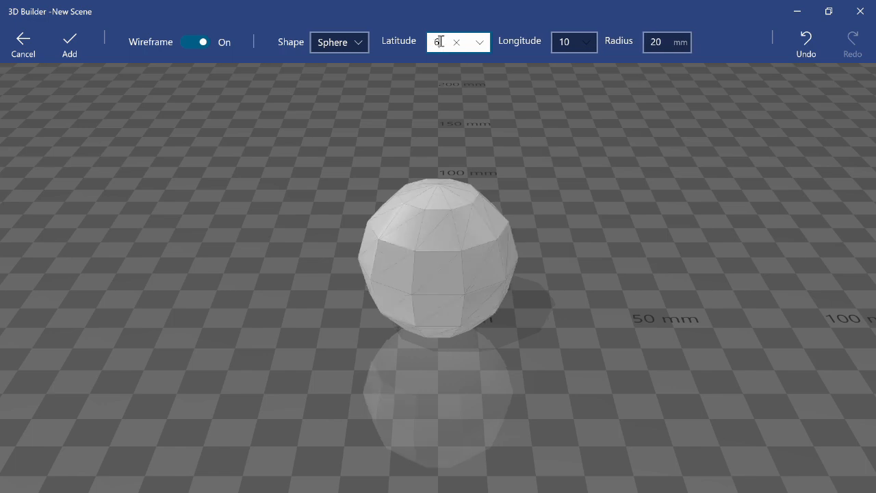
mouse_move(324, 265)
mouse_down()
mouse_move(343, 211)
mouse_move(324, 278)
mouse_up()
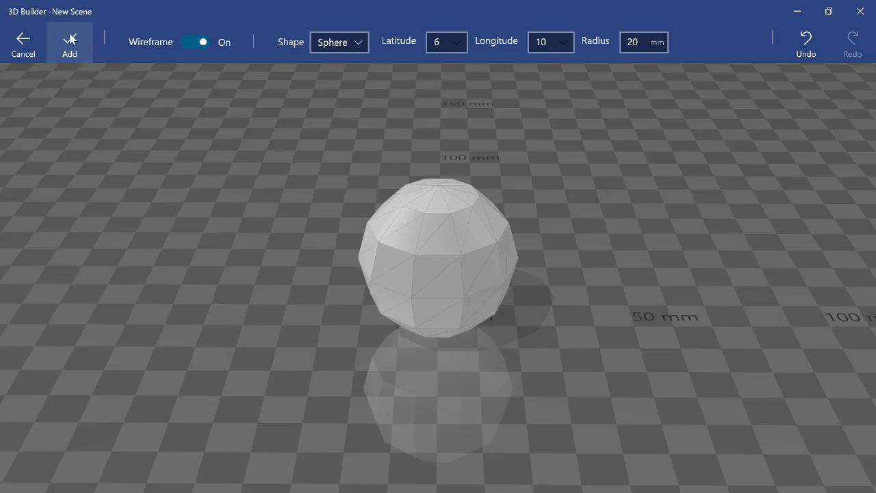
click(69, 46)
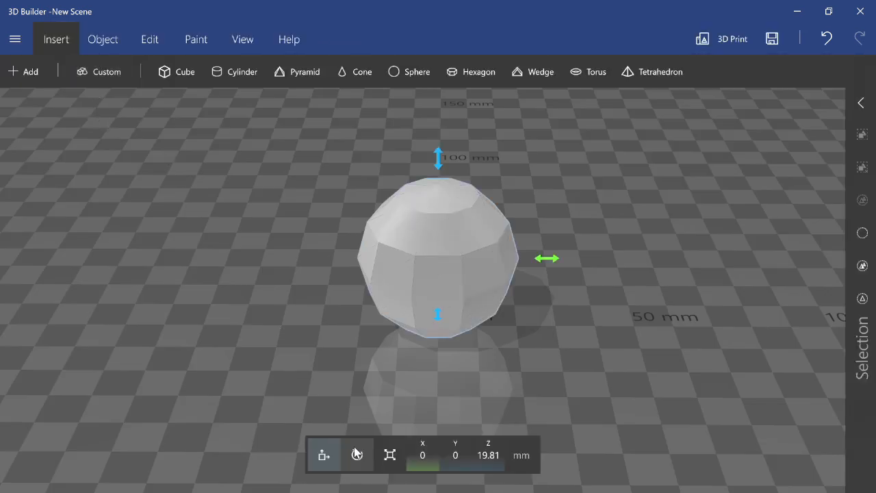
- Scale the sphere to a height of about 52.75 mm and narrow its Y dimension to about 27.25 mm
click(393, 454)
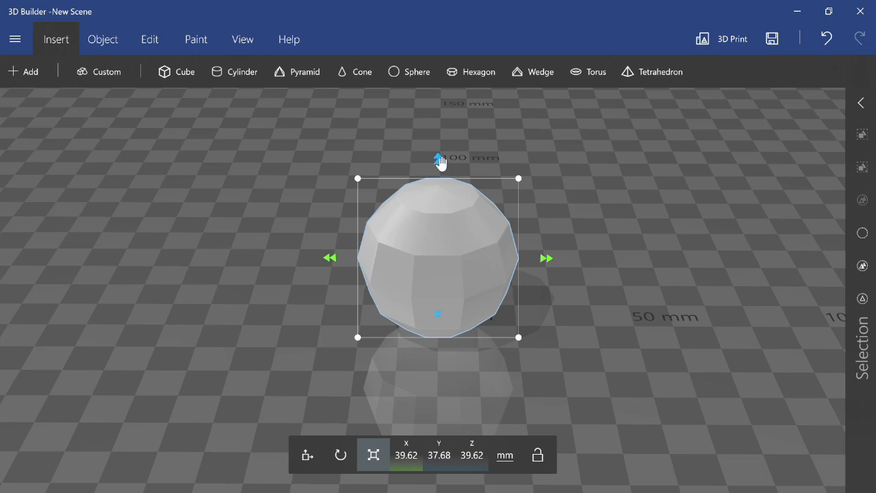
drag(440, 161, 442, 107)
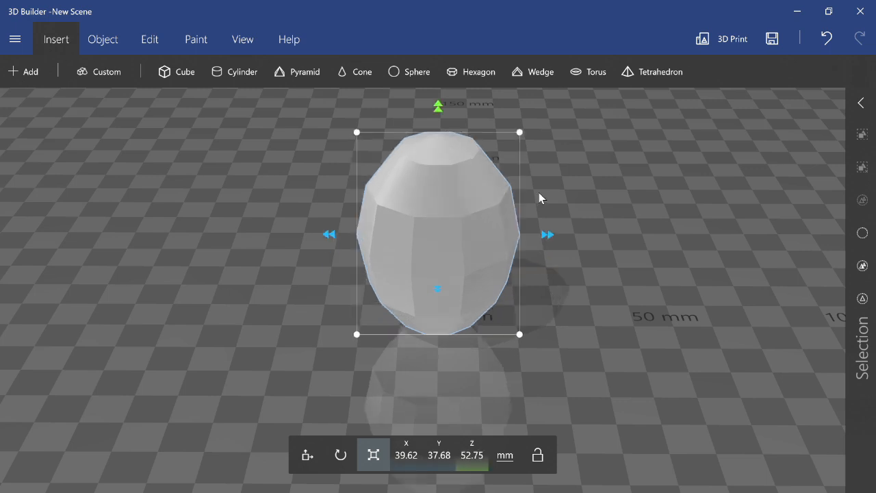
drag(700, 275, 442, 260)
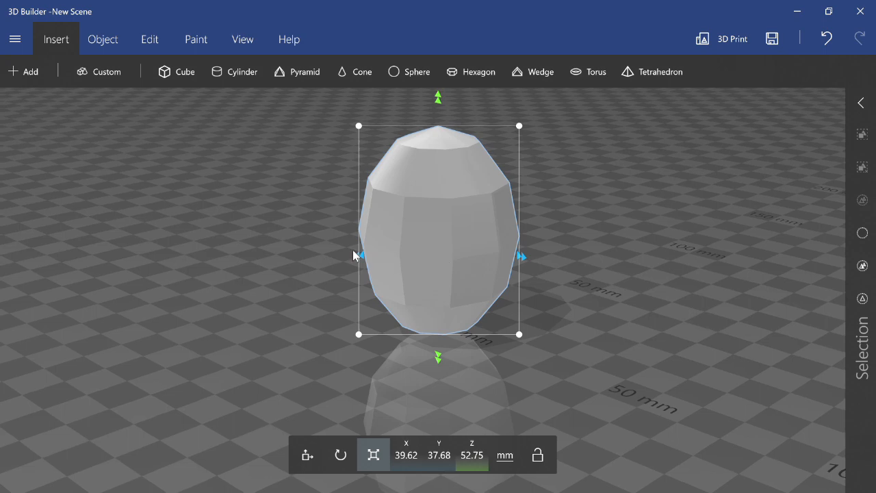
drag(353, 256, 392, 249)
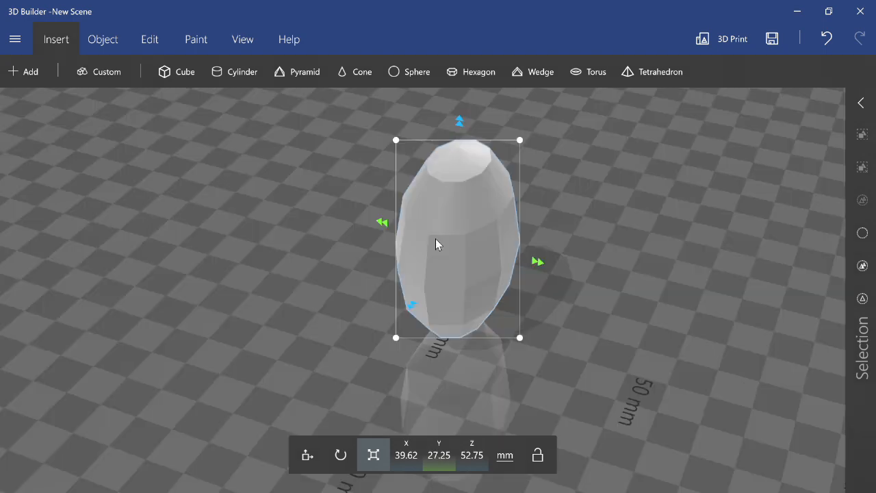
- Rotate the stretched sphere to a roll of about 60 degrees
right_drag(436, 239, 468, 241)
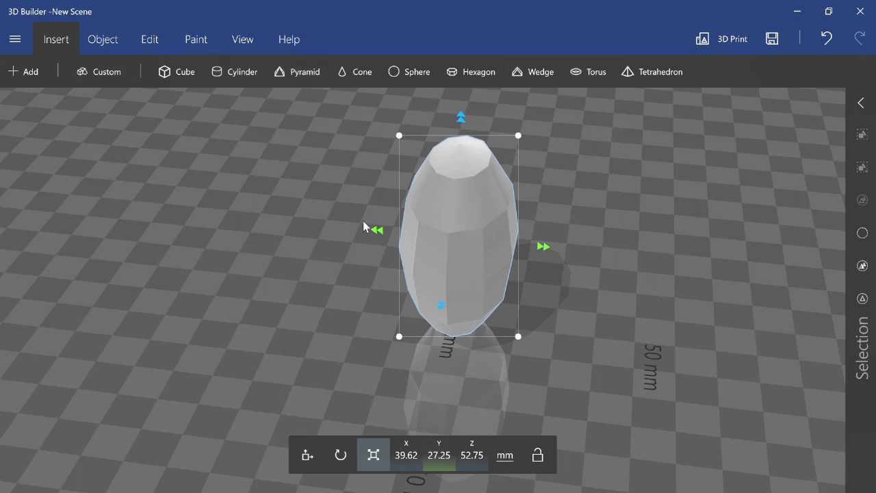
click(351, 463)
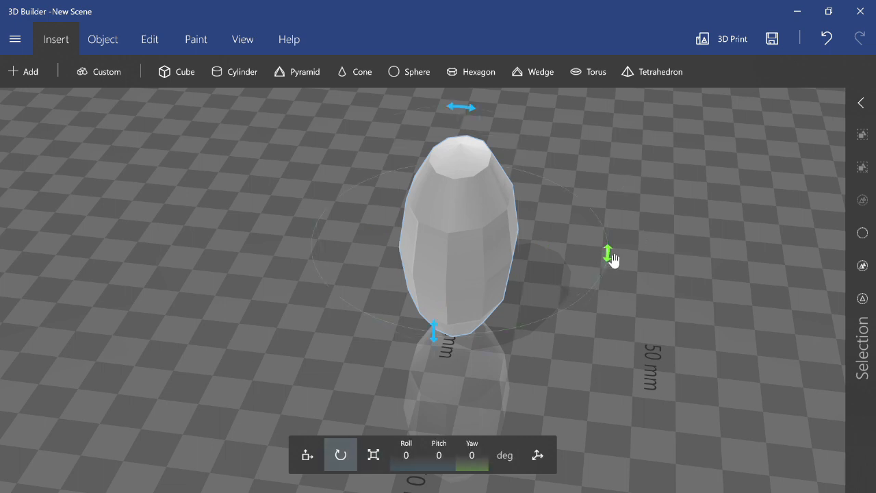
drag(638, 276, 596, 265)
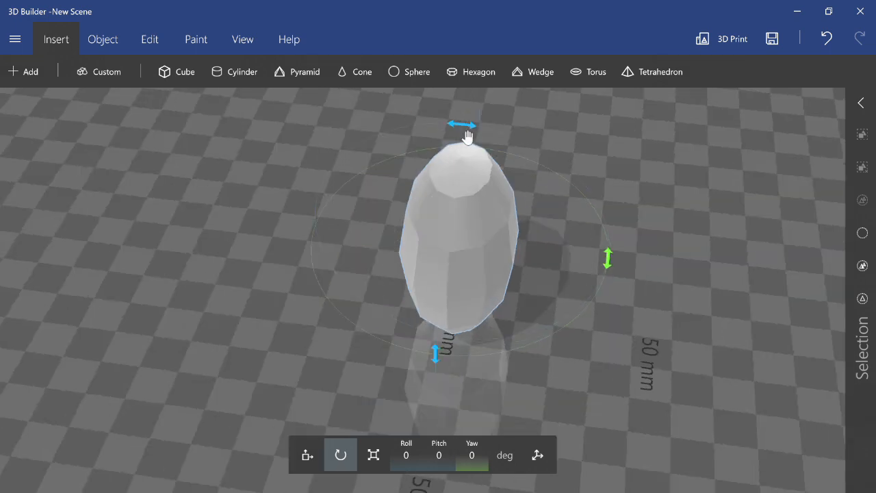
drag(460, 126, 354, 132)
drag(240, 291, 372, 154)
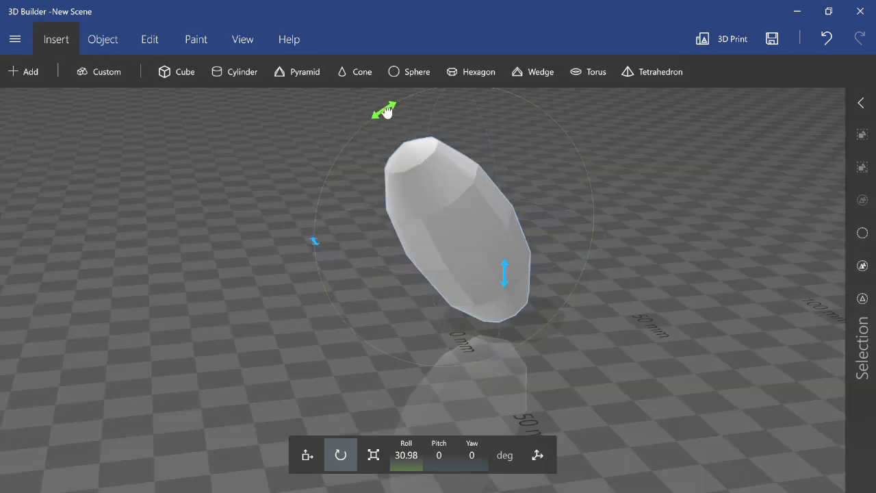
drag(387, 112, 335, 260)
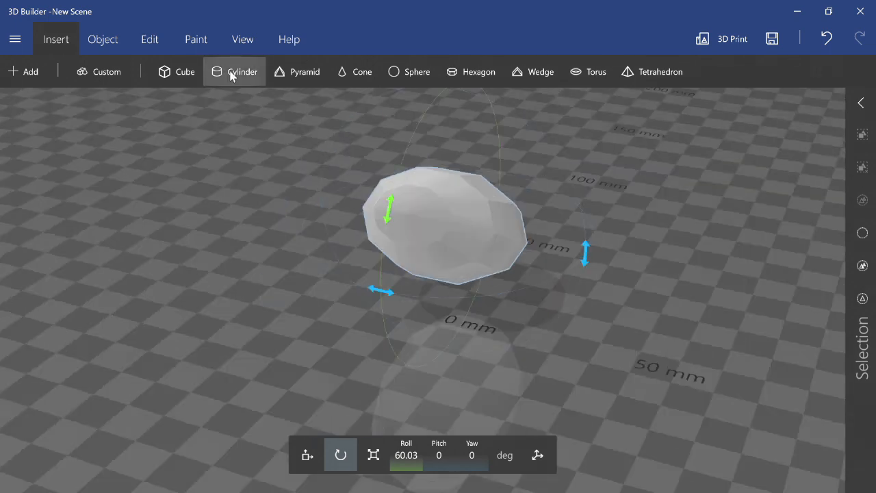
- Add a custom cone with a 20 mm radius and 40 mm height to the scene
click(102, 76)
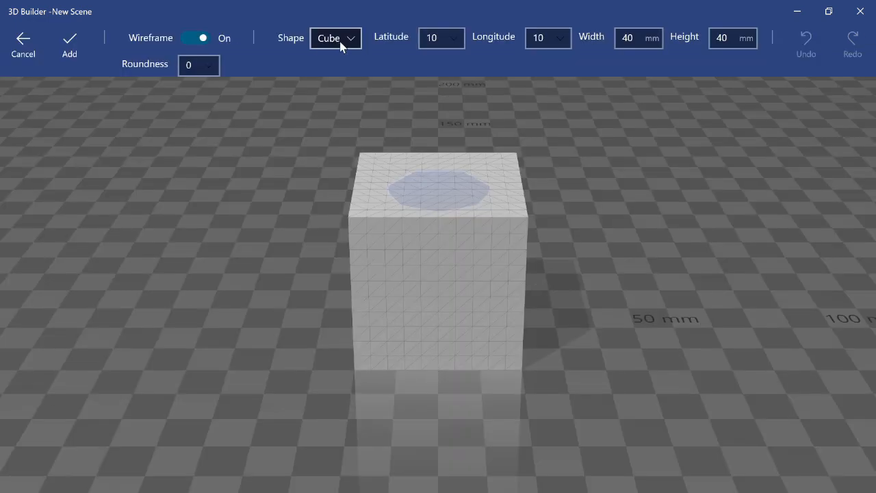
click(347, 44)
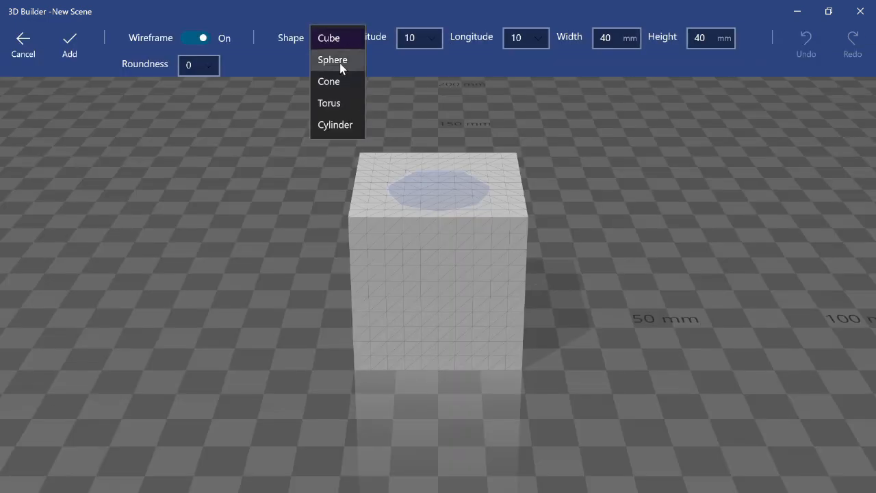
click(342, 82)
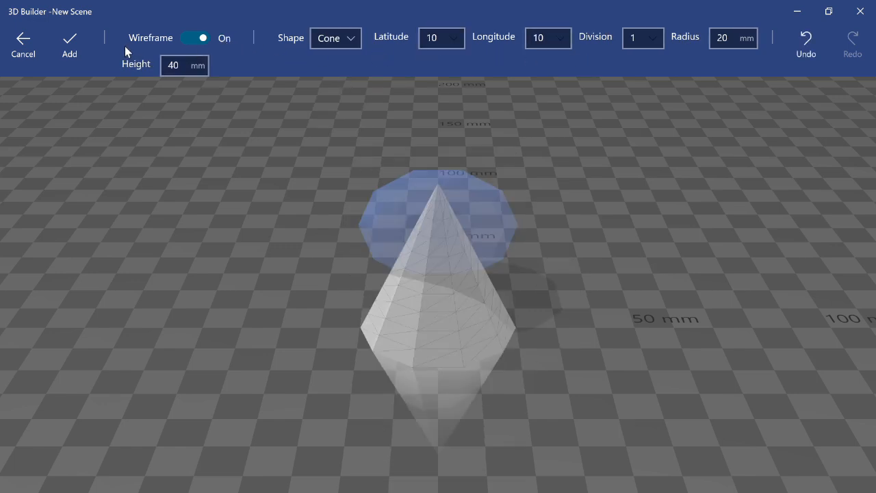
click(76, 40)
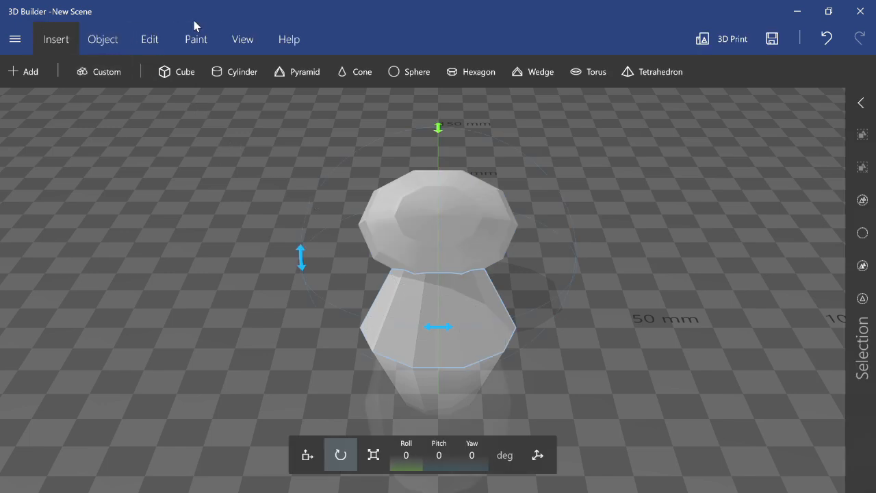
- Split the cone horizontally at its mid-height, keeping only the bottom part
click(155, 43)
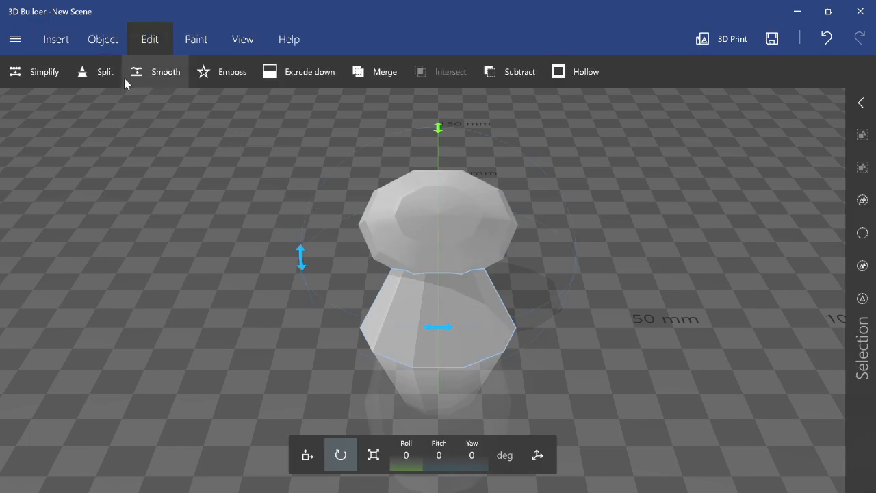
click(102, 73)
click(244, 45)
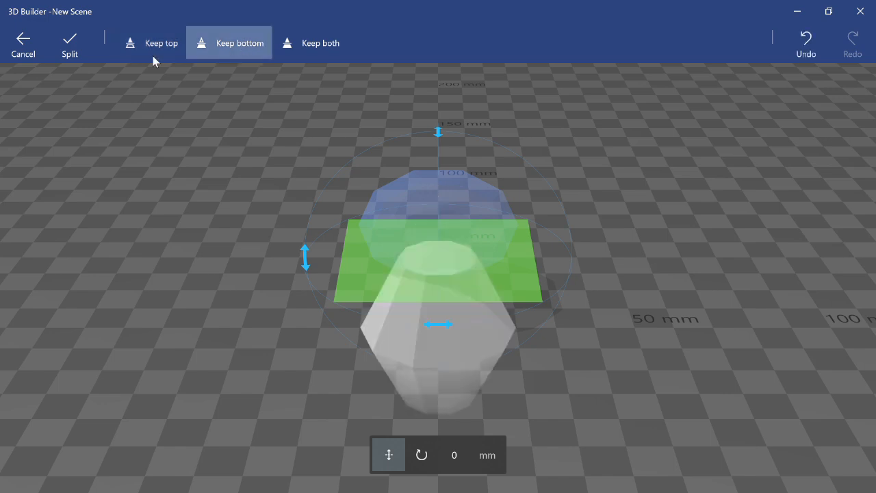
click(68, 49)
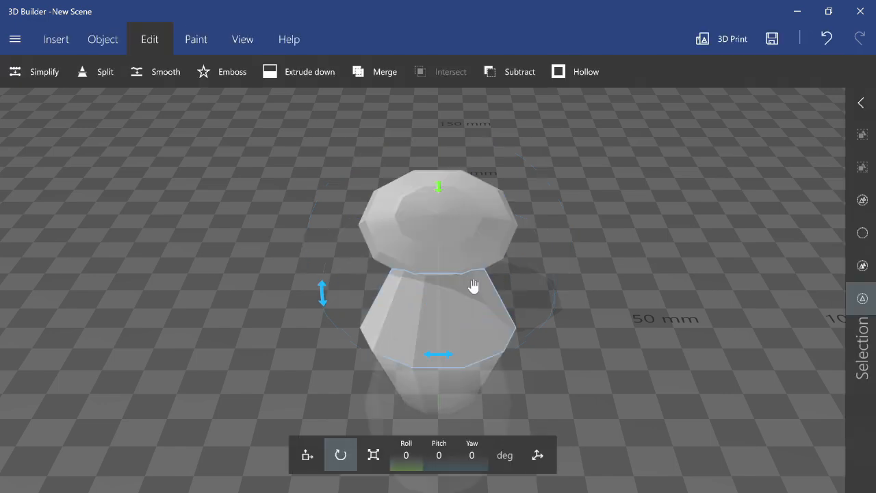
- Shrink the truncated cone to about 8.73 × 8.3 × 12.83 mm so it fits below the body
click(387, 441)
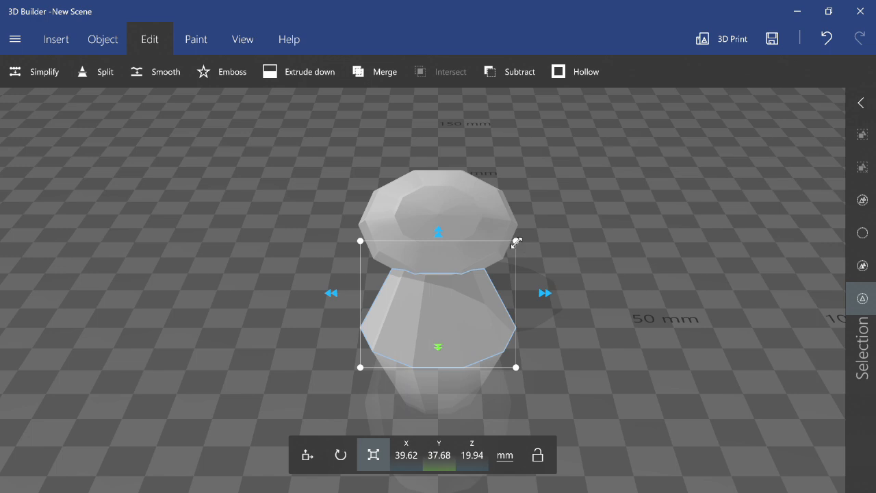
drag(517, 242, 447, 226)
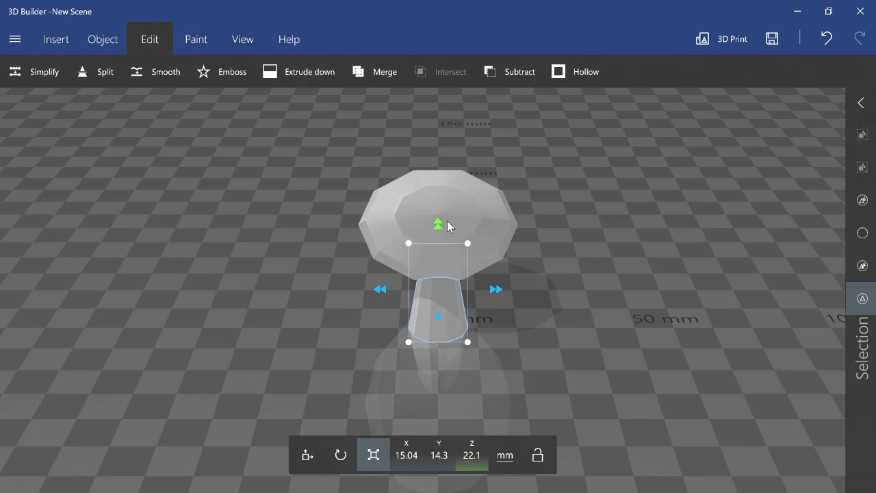
drag(467, 243, 464, 275)
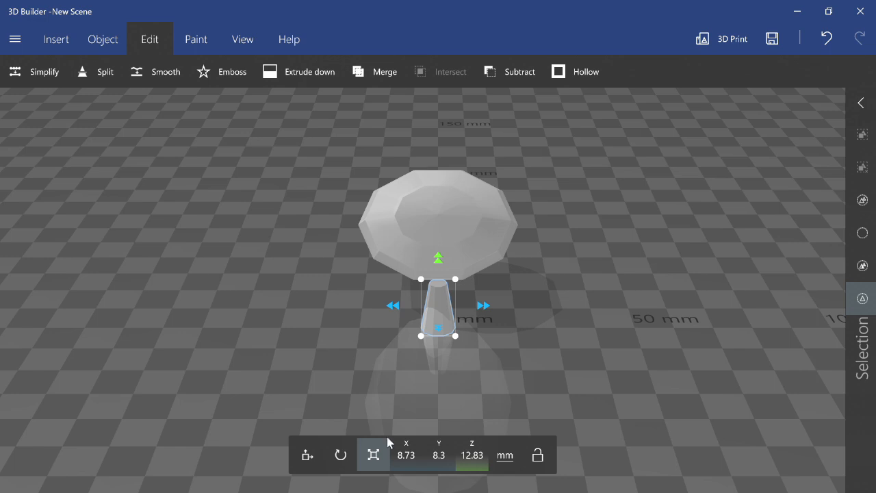
- Turn the truncated cone upside down with a pitch of about -6.4 degrees and stretch its height to about 22.87 mm
click(341, 455)
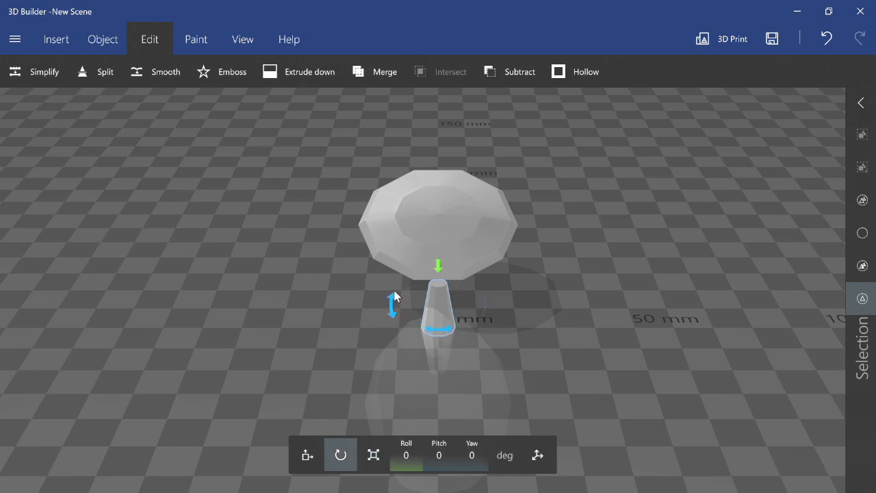
drag(395, 295, 391, 322)
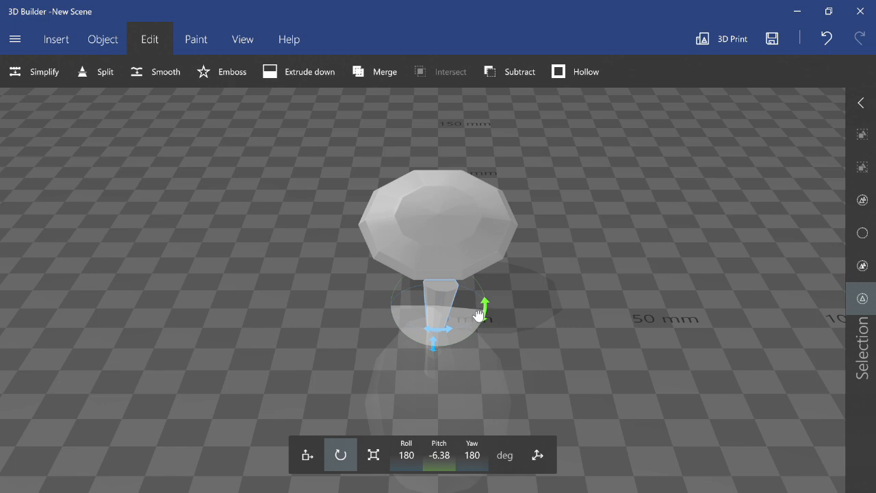
click(338, 447)
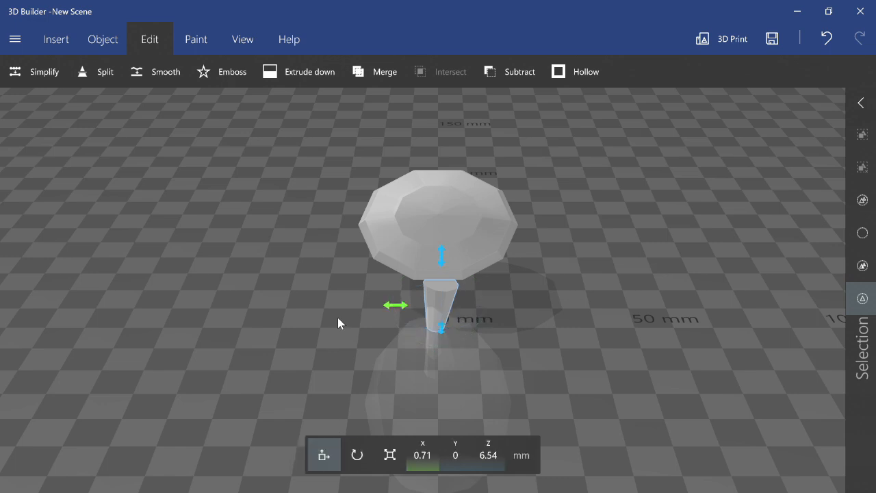
drag(337, 317, 573, 304)
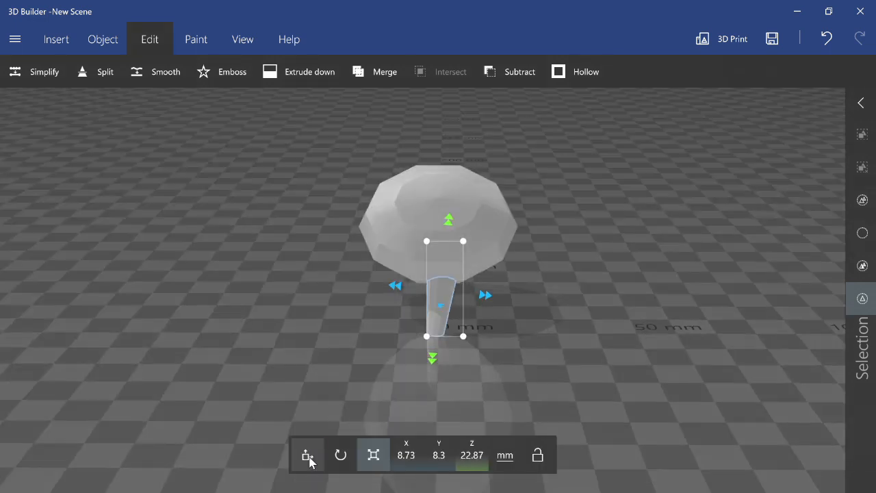
- Move the truncated cone to one side under the body and tilt it to a pitch of about -12.33 degrees
click(307, 455)
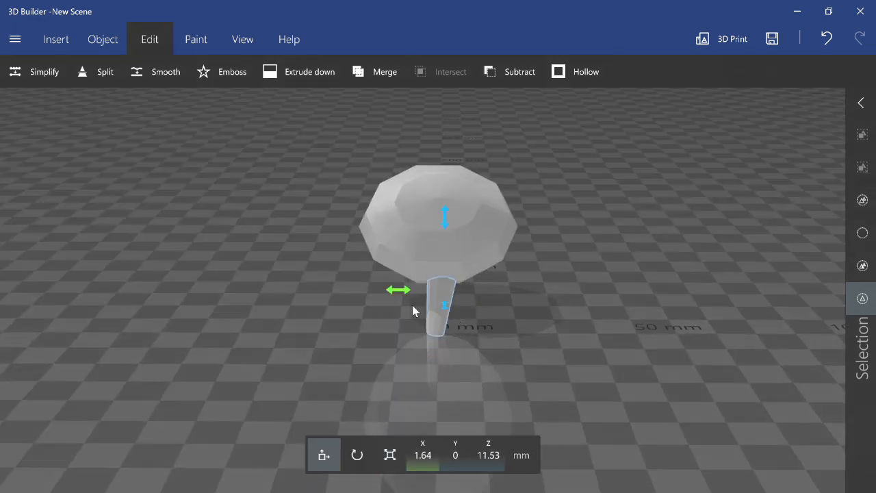
drag(413, 308, 299, 323)
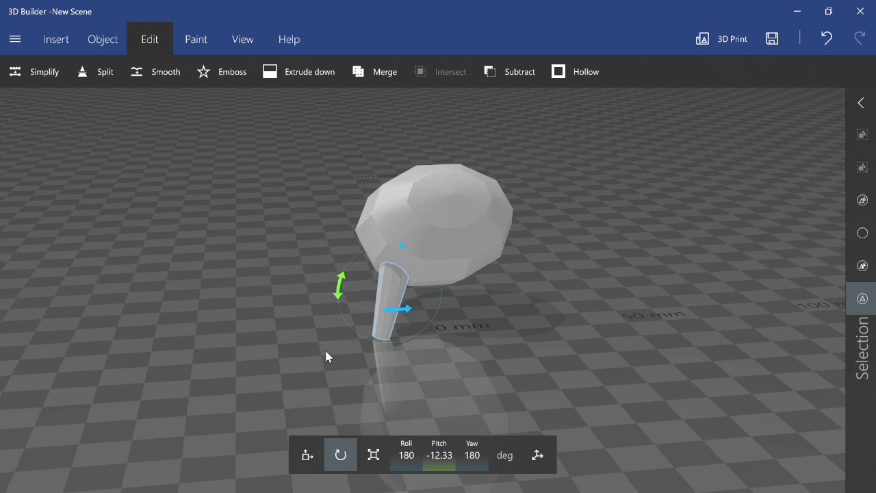
drag(326, 356, 586, 299)
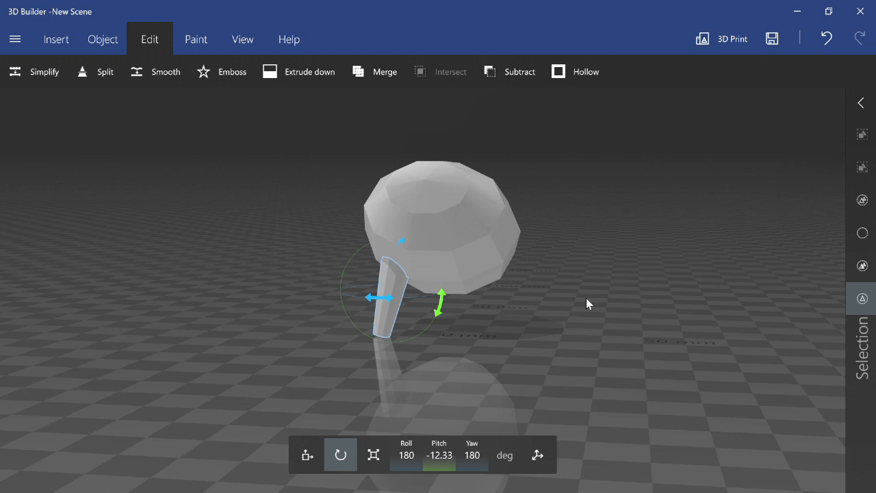
- Paste a mirrored copy of the leg and move it under the body's opposite side at about X 11.43 mm
drag(586, 298, 430, 319)
key(ctrl+v)
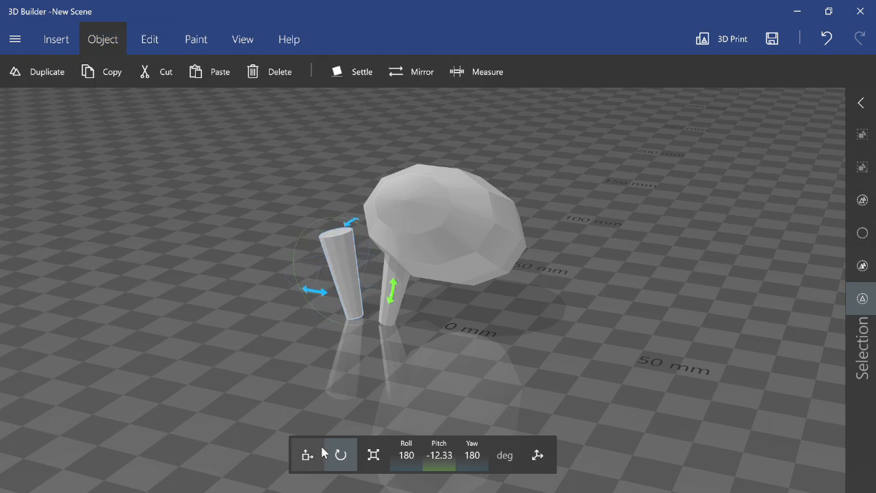
click(308, 455)
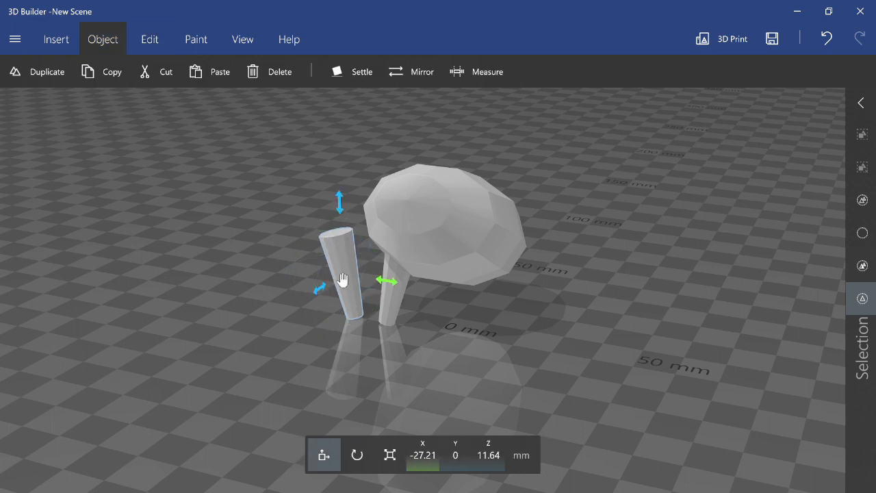
drag(396, 285, 530, 304)
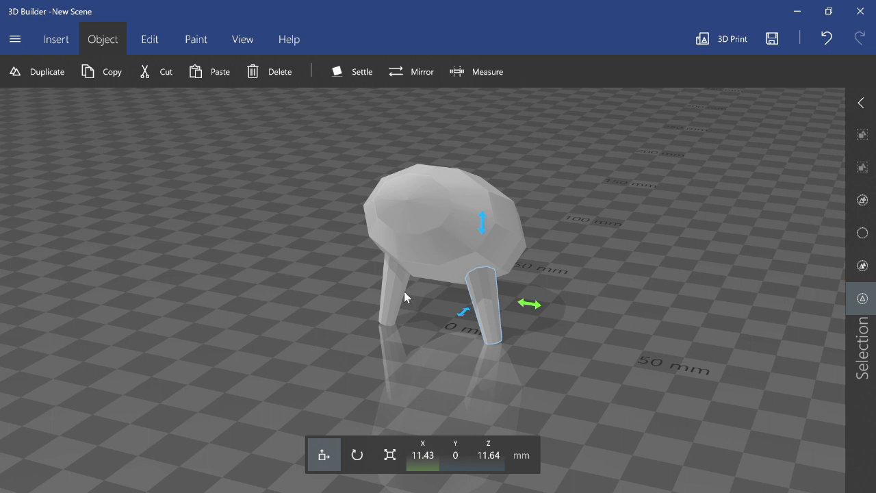
- Centre the two legs together under the body by setting their shared X position to 0 mm
click(423, 454)
text(0)
key(Return)
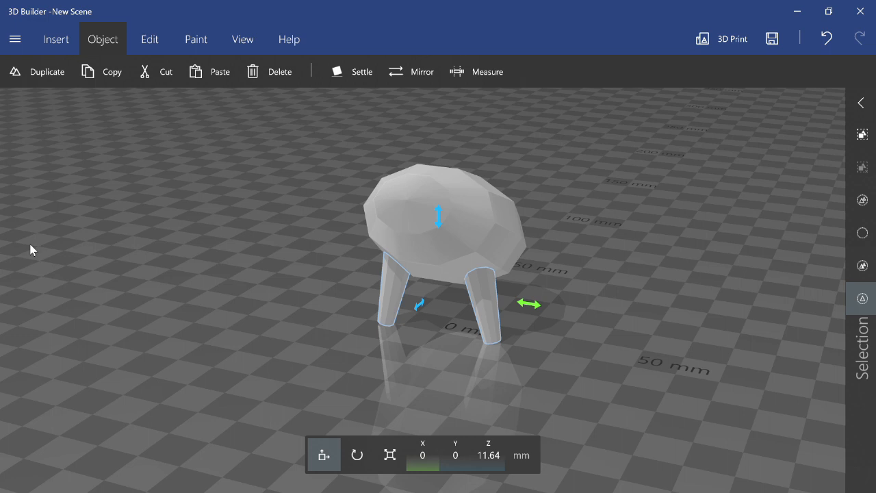
- Duplicate the pair of legs and move the copies under the body's lower end at about Y 15.94 mm
drag(30, 244, 636, 284)
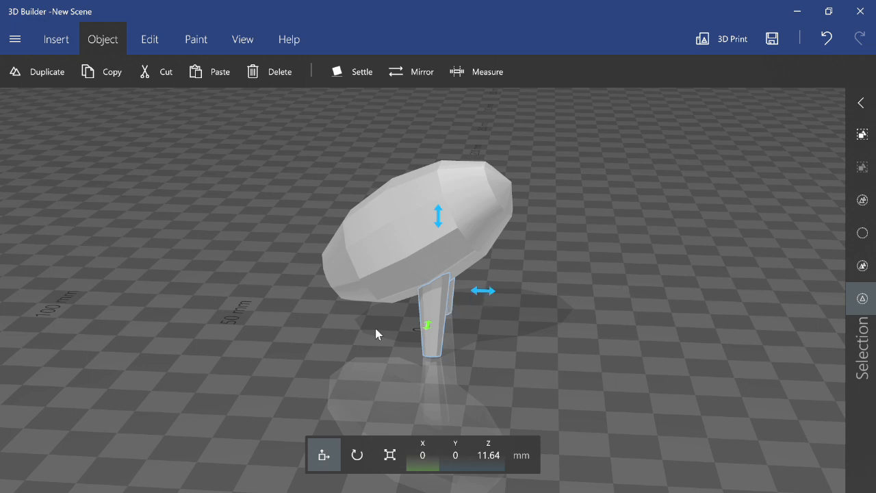
key(ctrl+d)
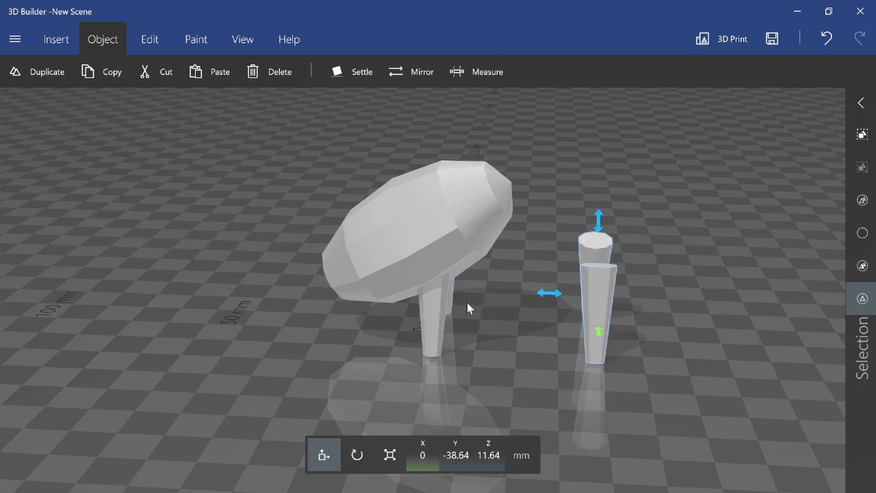
click(362, 451)
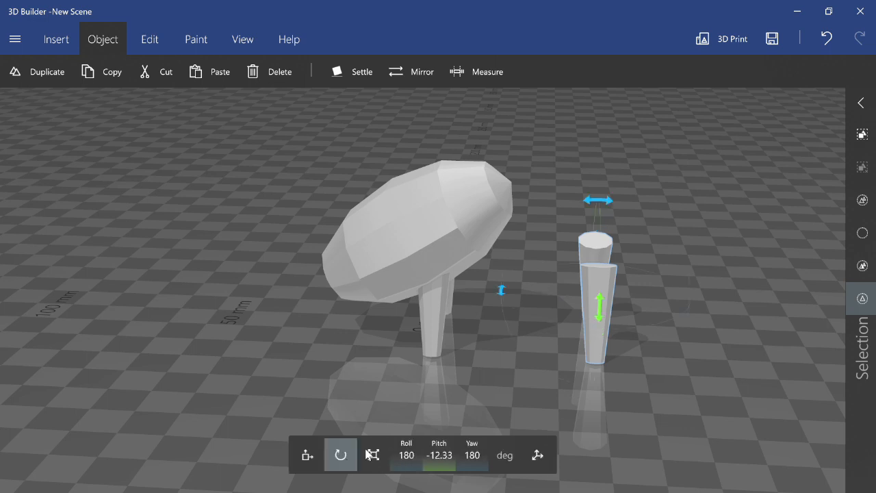
click(317, 456)
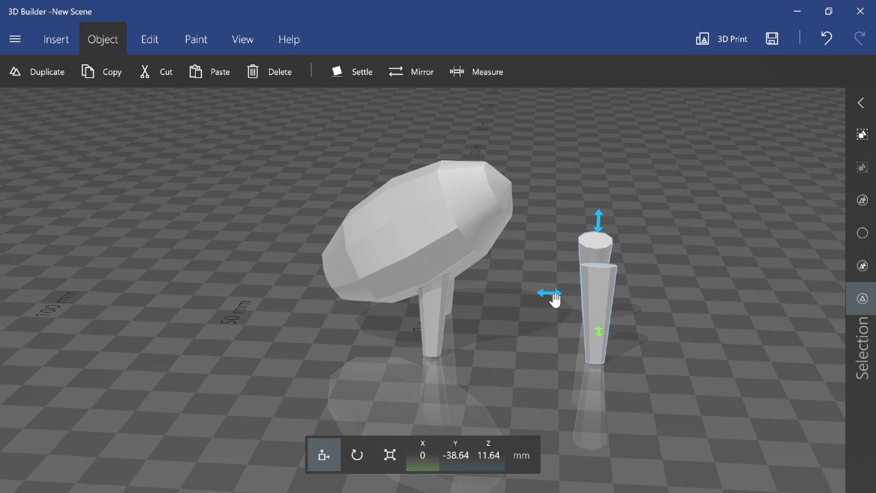
drag(553, 296, 338, 312)
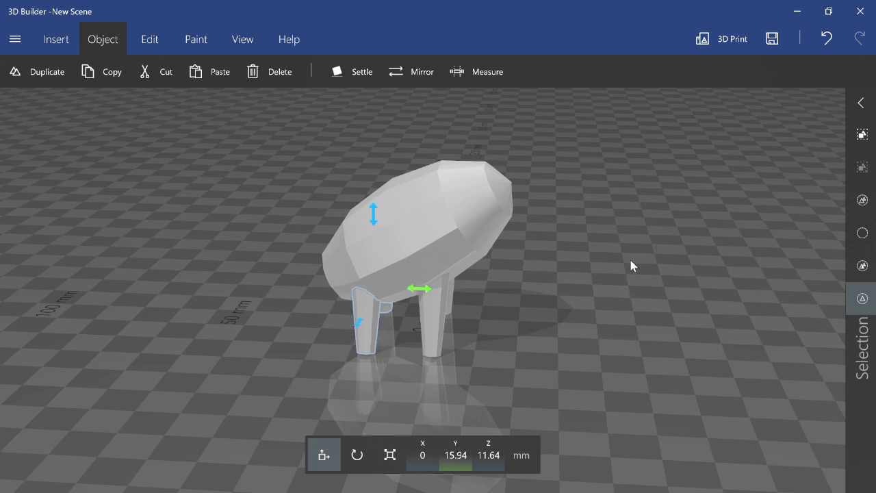
- Split the body with a plane rolled about 36.19 degrees and offset about -2.83 mm, keeping only the bottom part
right_drag(631, 260, 449, 291)
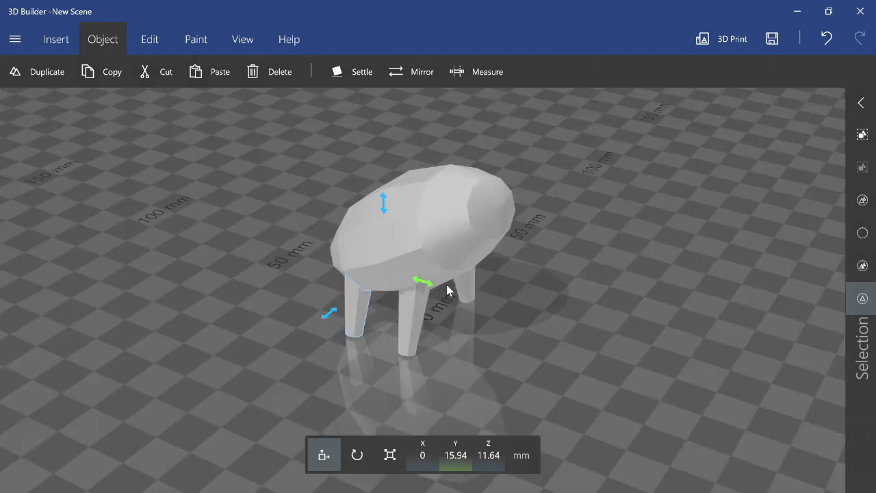
right_drag(449, 291, 361, 308)
drag(362, 308, 517, 290)
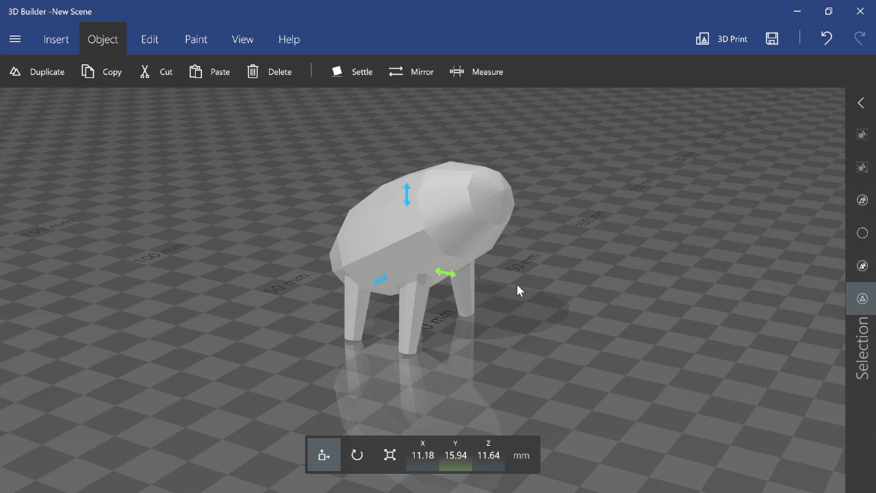
right_drag(517, 285, 511, 277)
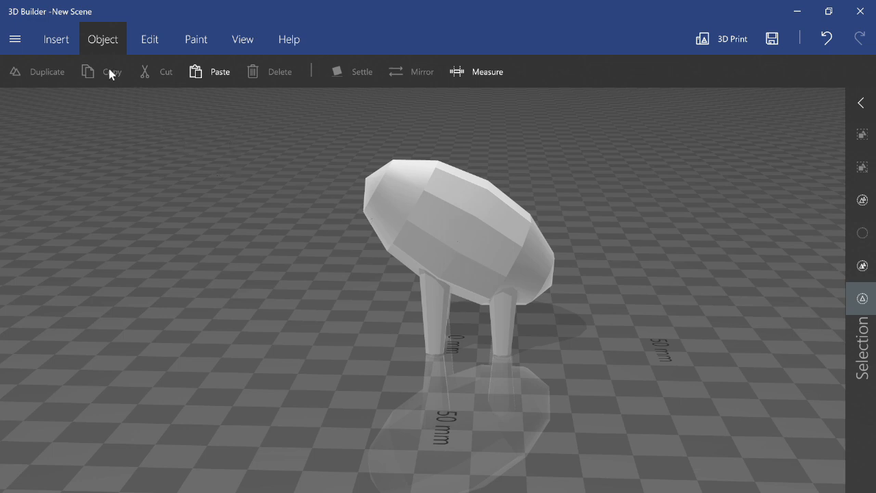
click(457, 243)
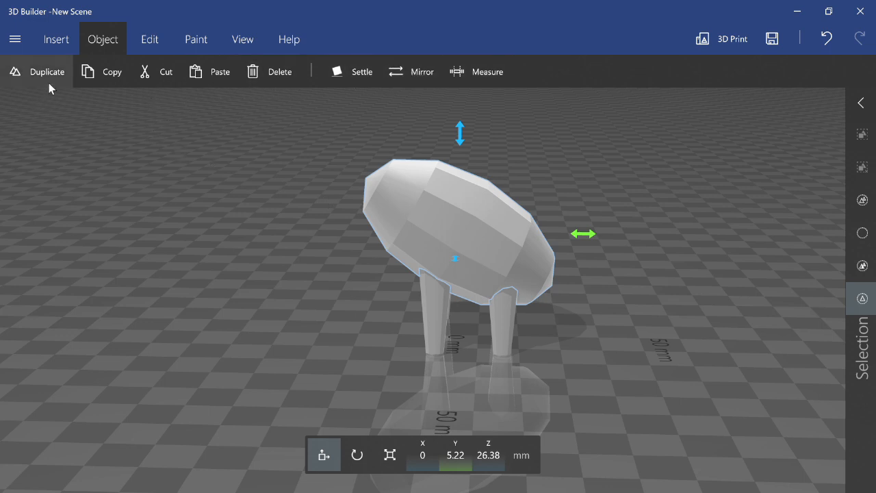
click(151, 43)
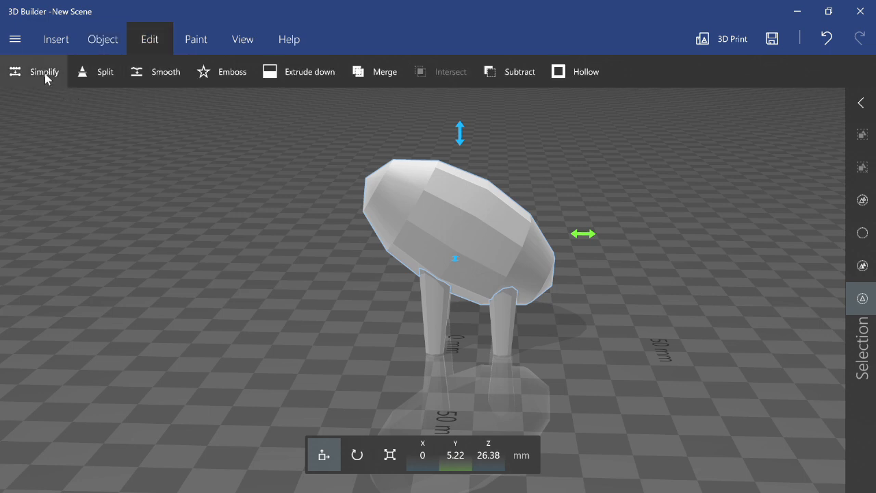
click(87, 69)
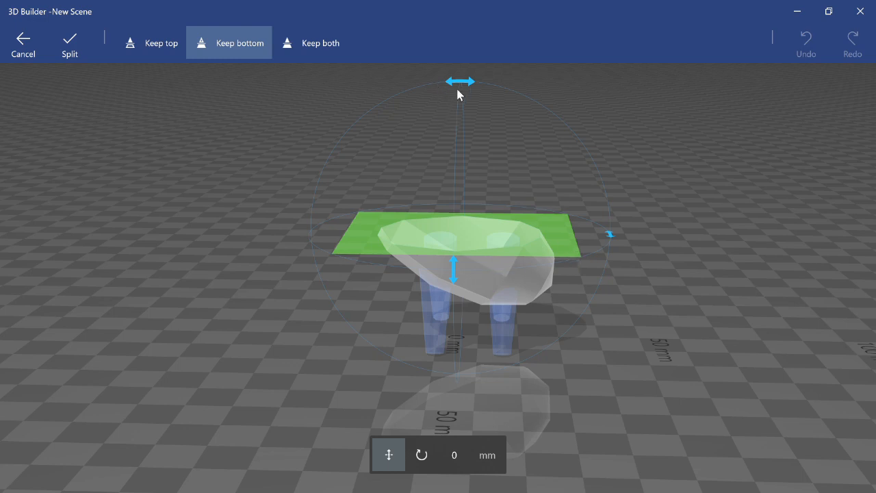
drag(459, 85, 330, 88)
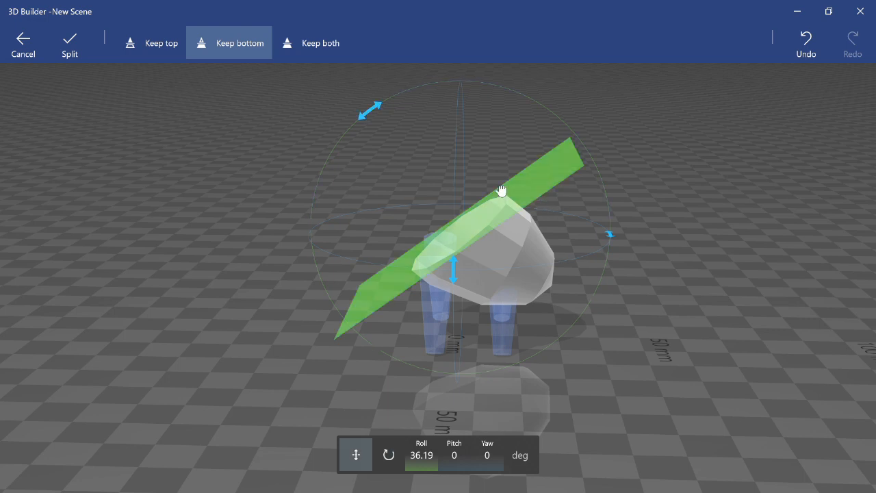
drag(502, 190, 500, 213)
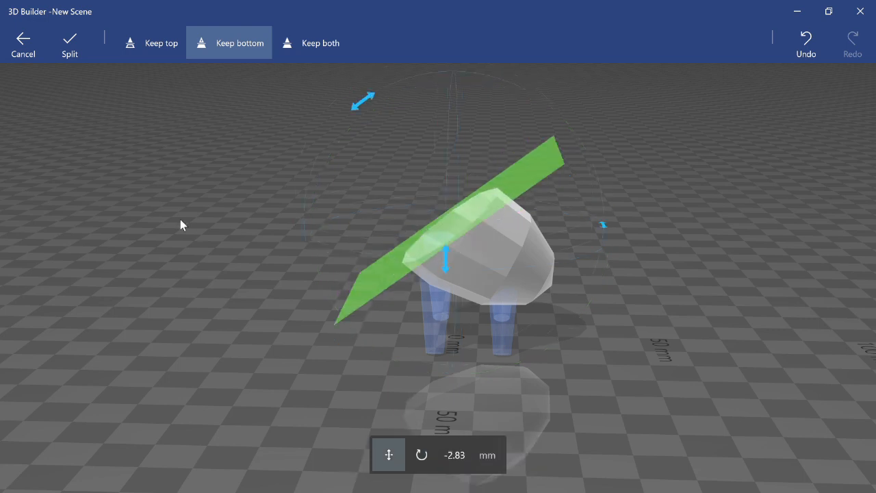
click(71, 53)
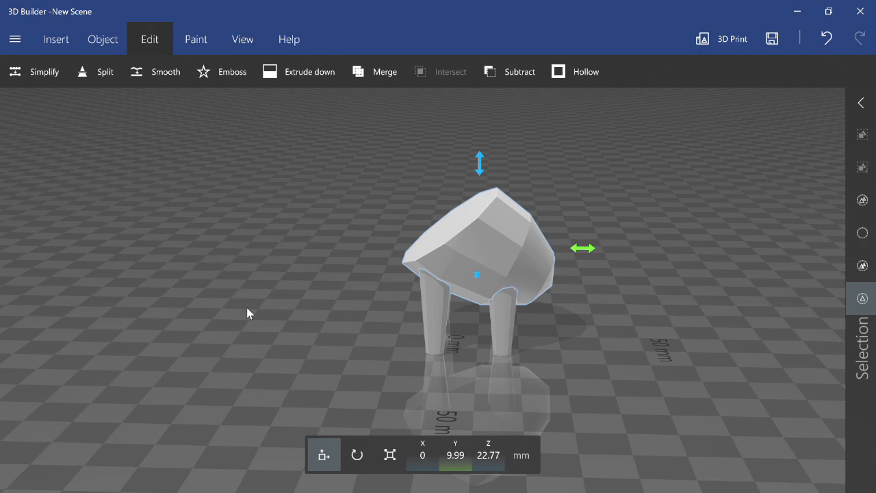
drag(246, 312, 115, 121)
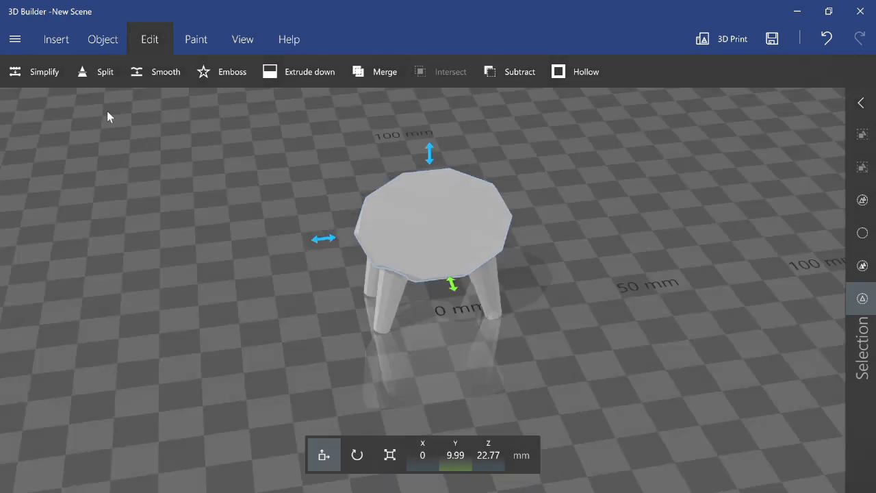
click(154, 72)
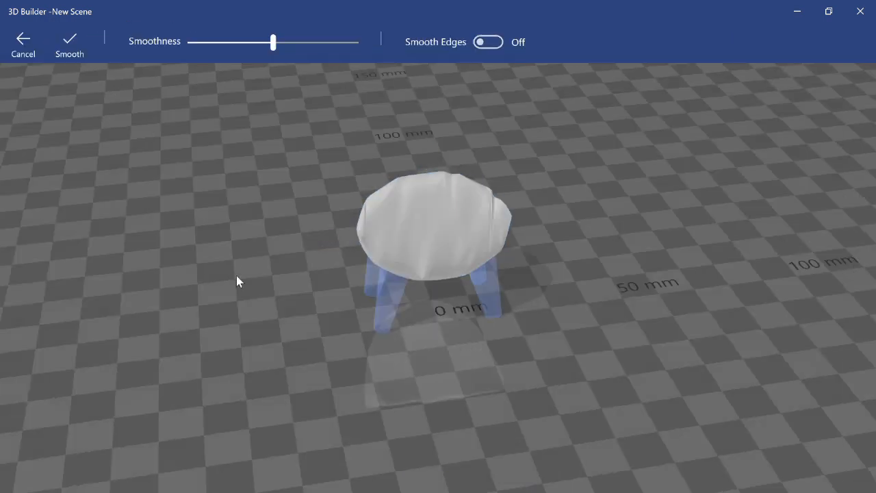
drag(236, 275, 513, 290)
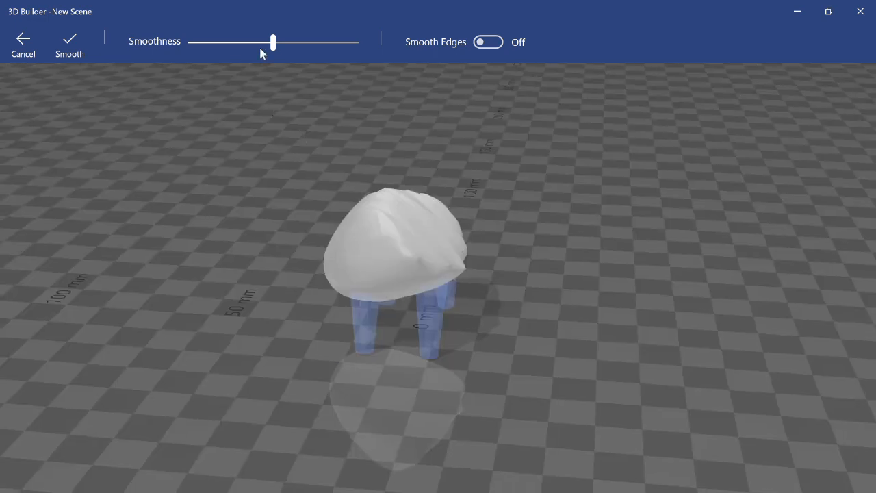
drag(273, 45, 424, 76)
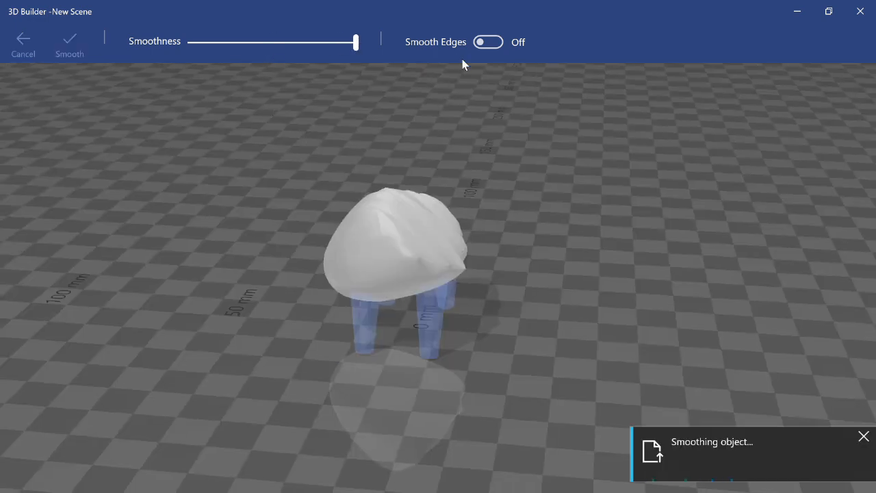
click(482, 42)
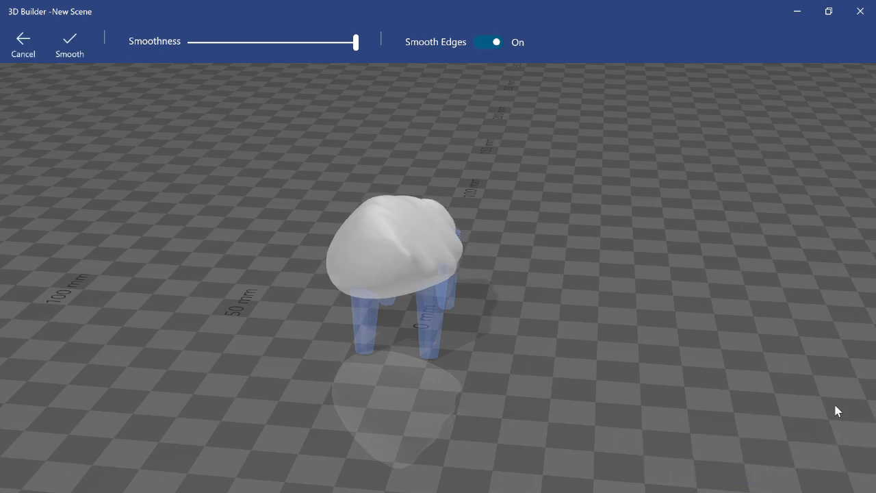
drag(698, 340, 438, 322)
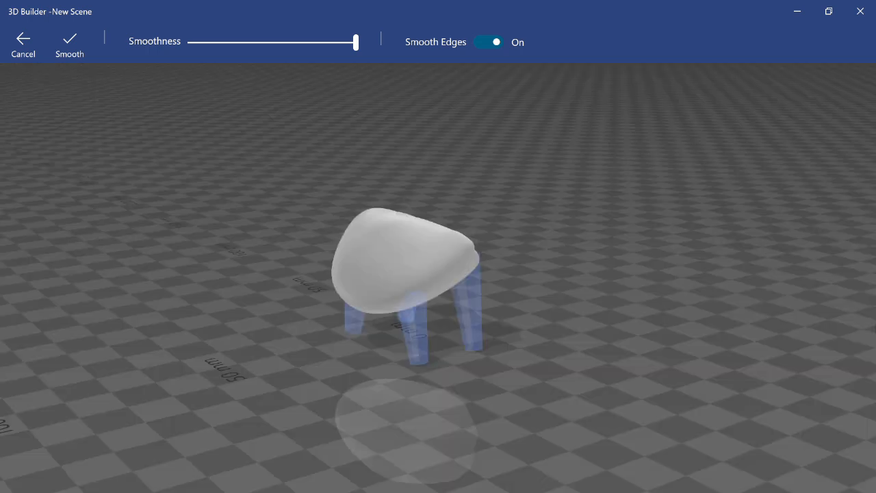
click(18, 36)
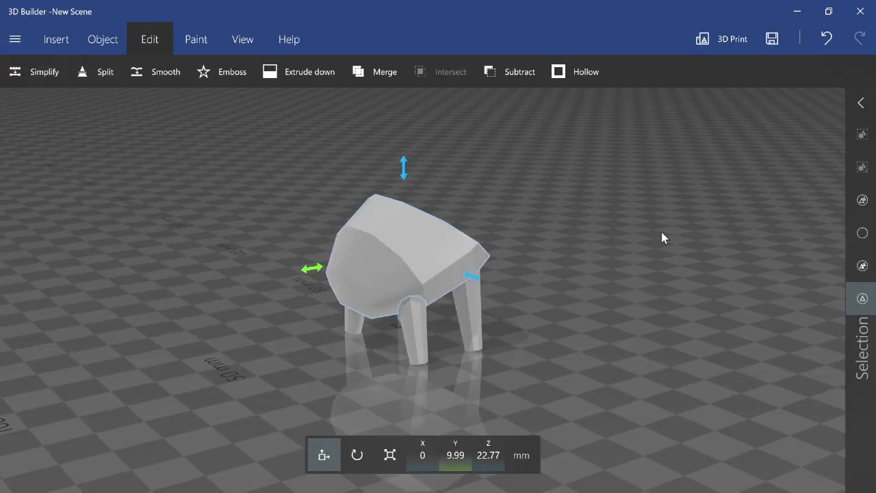
- Insert a custom sphere with a 20 mm radius and longitude 10, lowering its latitude divisions below 10
drag(660, 237, 315, 166)
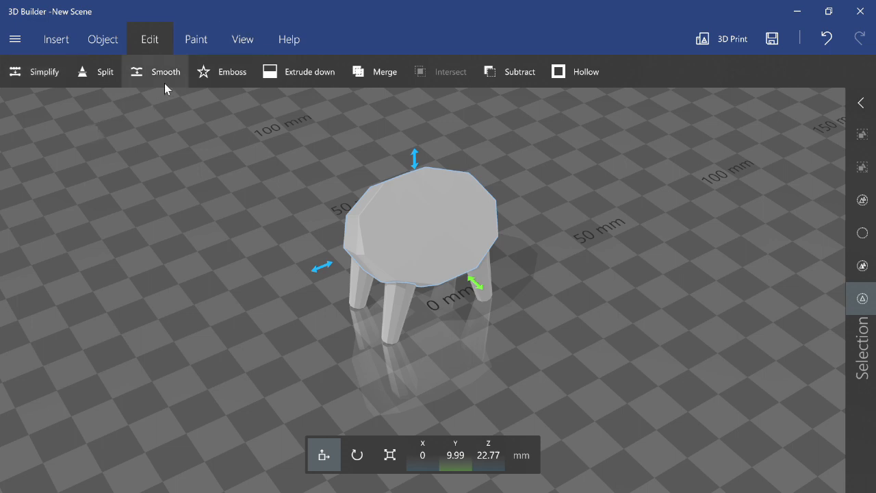
click(64, 48)
click(91, 69)
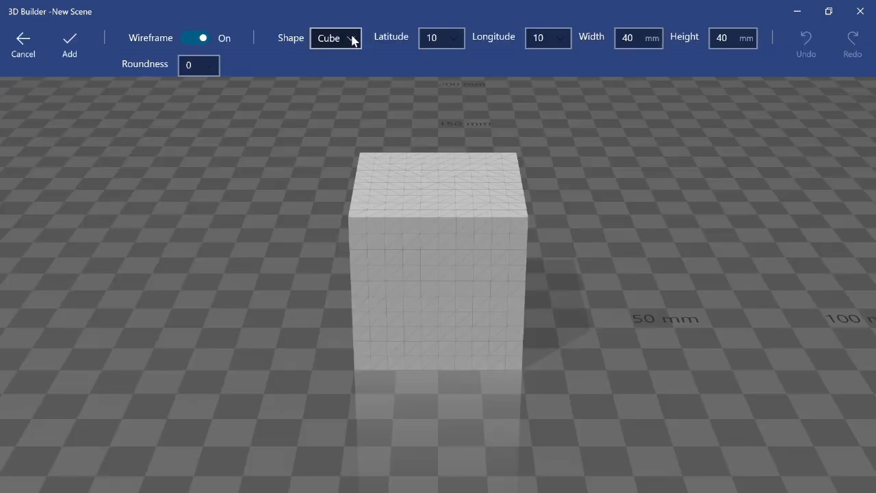
click(351, 36)
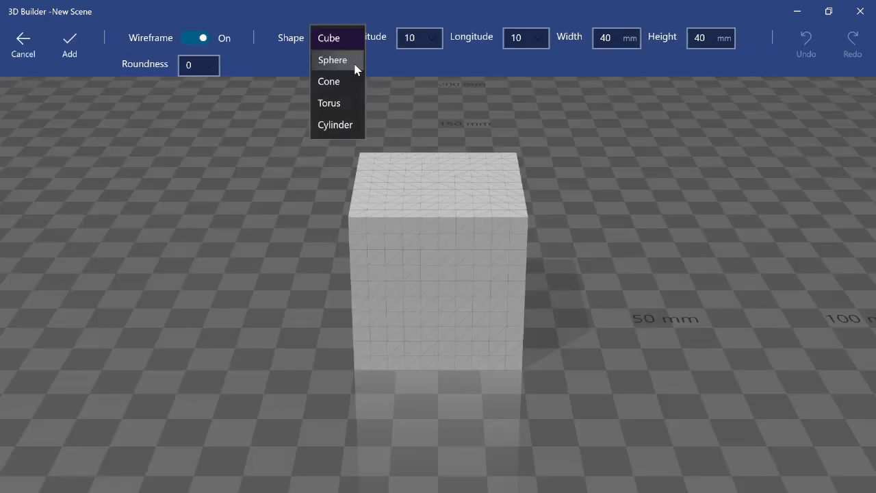
click(355, 67)
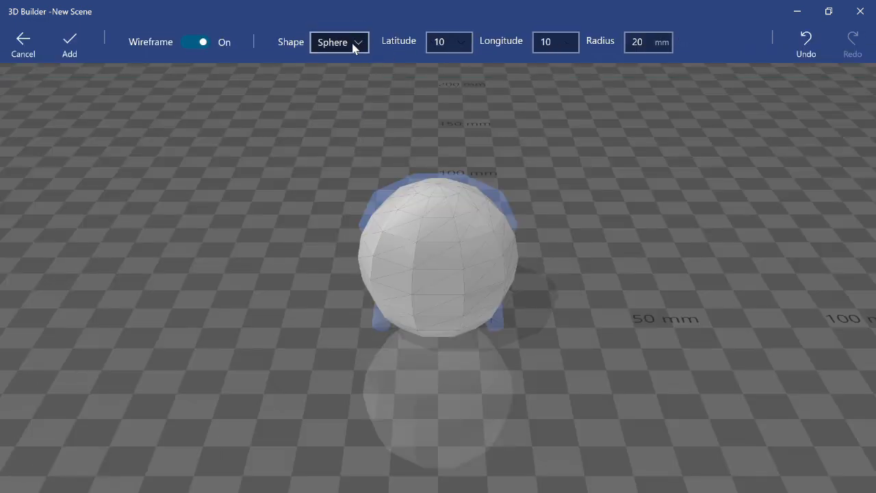
click(352, 41)
click(414, 63)
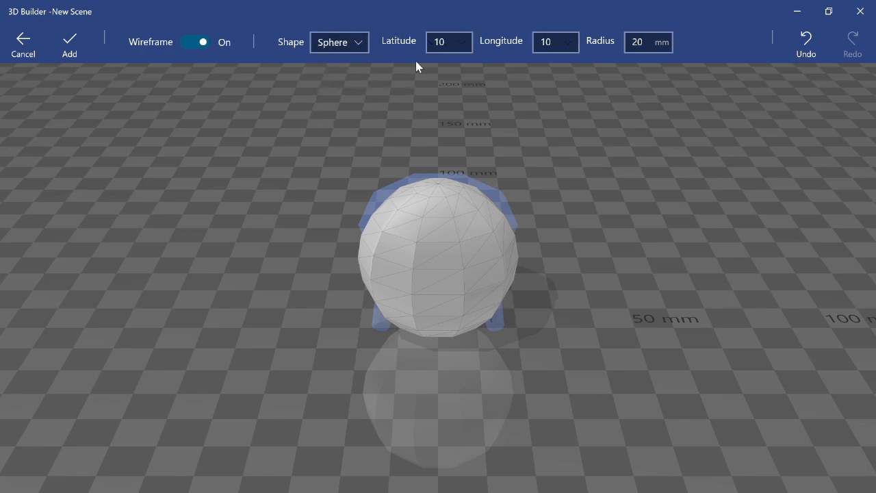
click(440, 43)
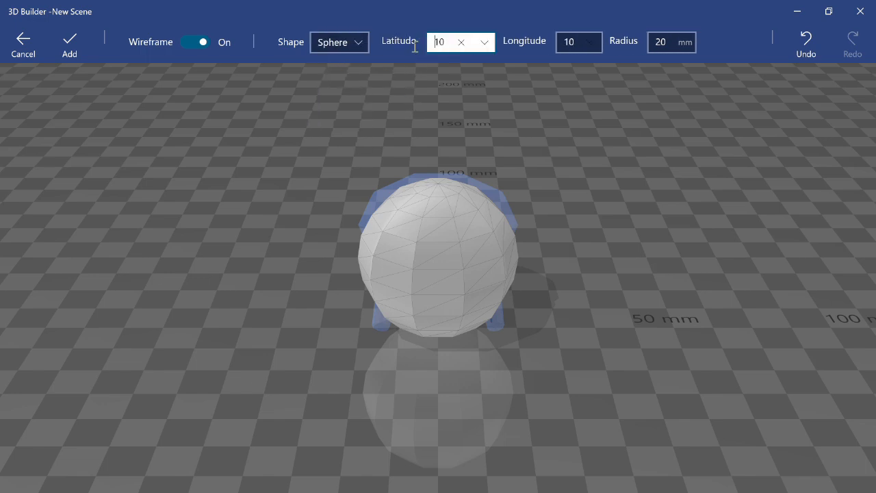
key(Delete)
key(Delete)
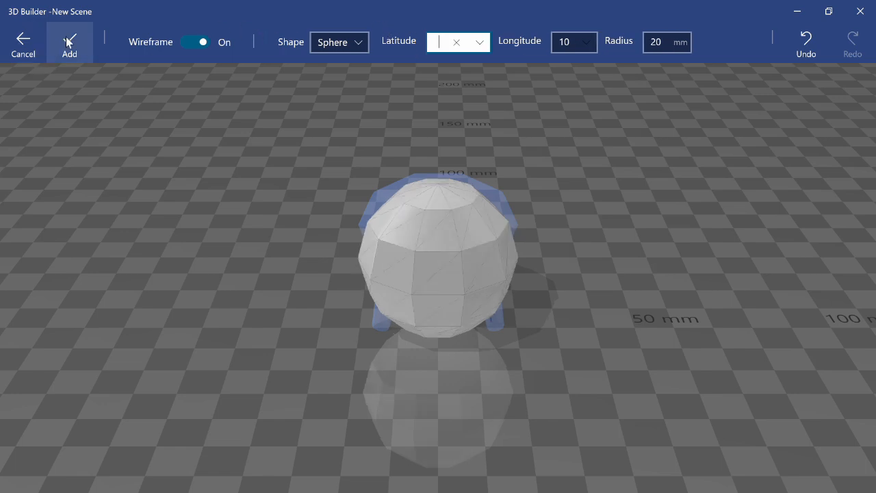
click(68, 69)
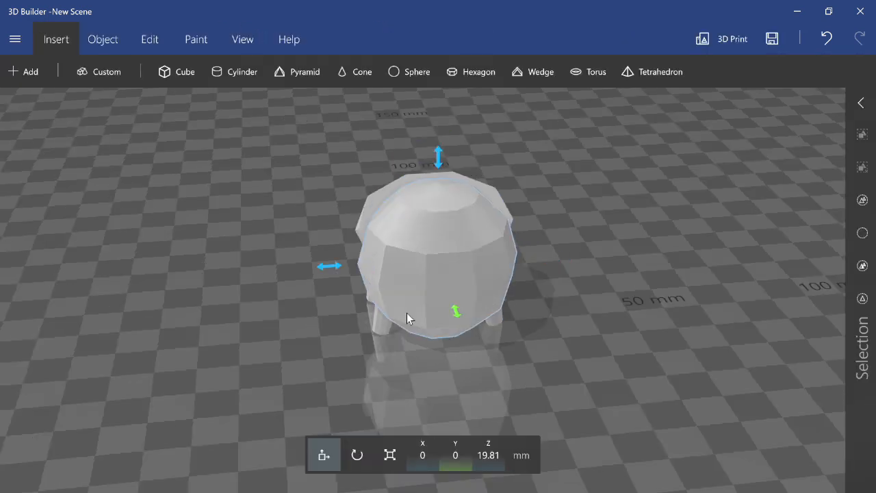
- Scale the new sphere down uniformly to about 28 mm wide and raise it to about Z 31.72 mm as the head
right_drag(407, 313, 425, 375)
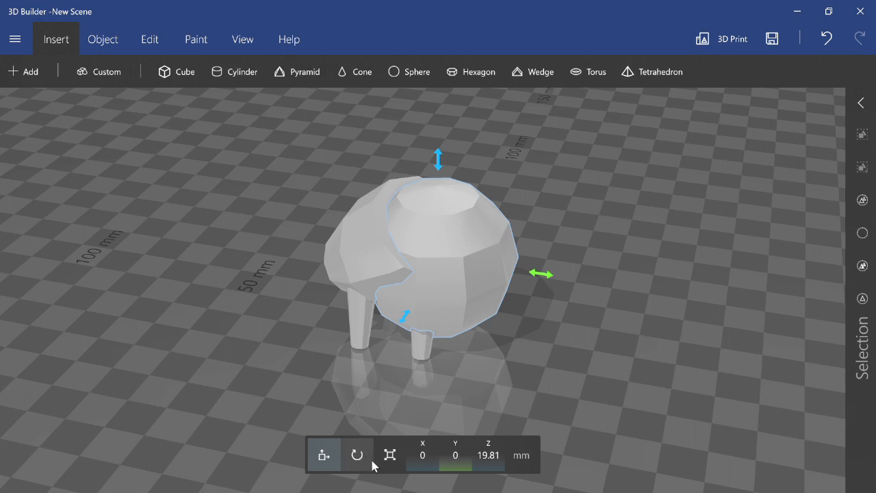
click(390, 455)
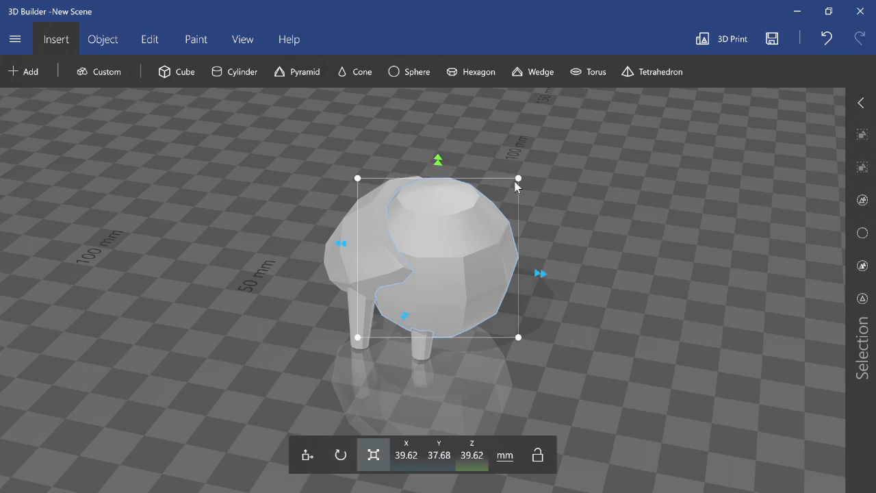
drag(515, 335, 462, 313)
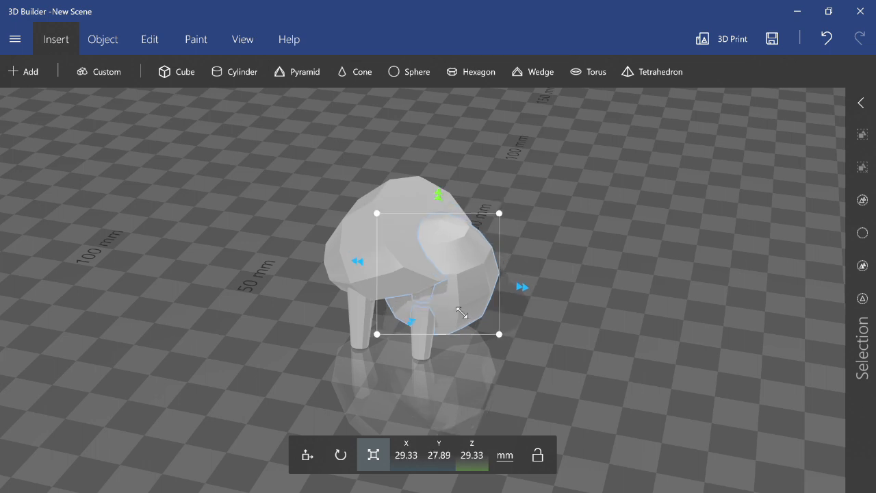
click(308, 455)
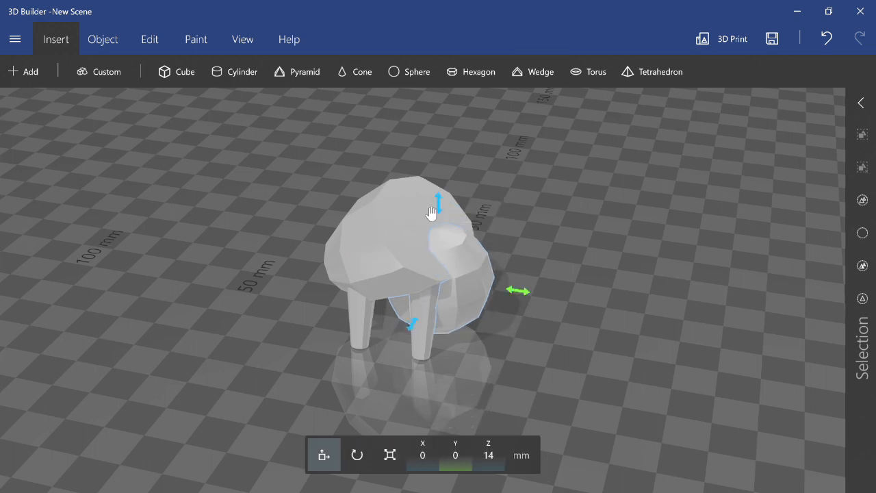
drag(432, 213, 417, 137)
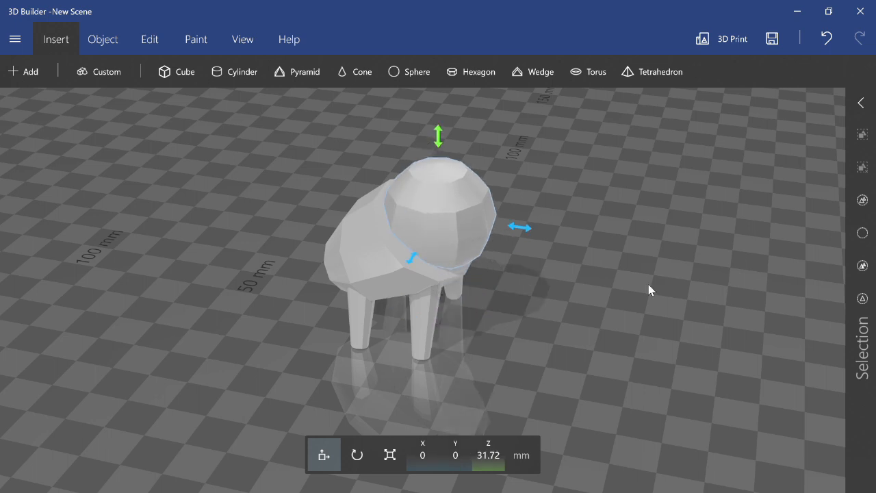
- Narrow the body to about 32.63 mm along X and recentre it at X 0 mm
drag(649, 285, 438, 241)
click(466, 216)
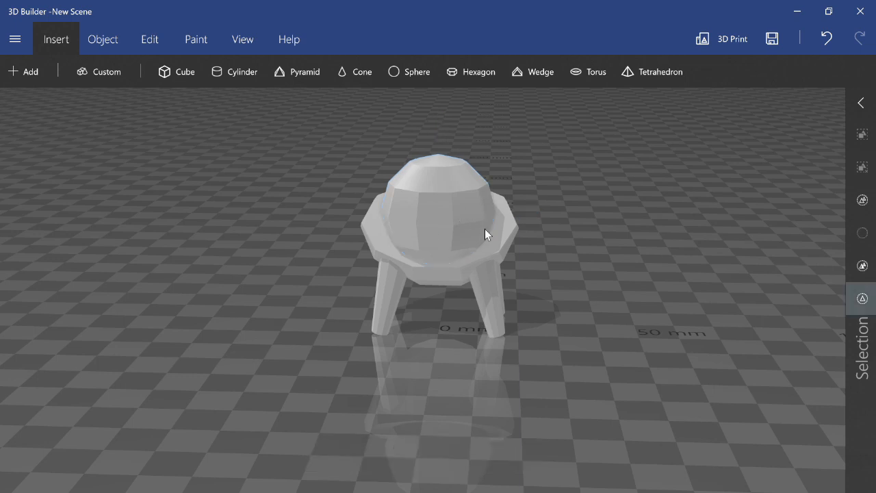
click(485, 230)
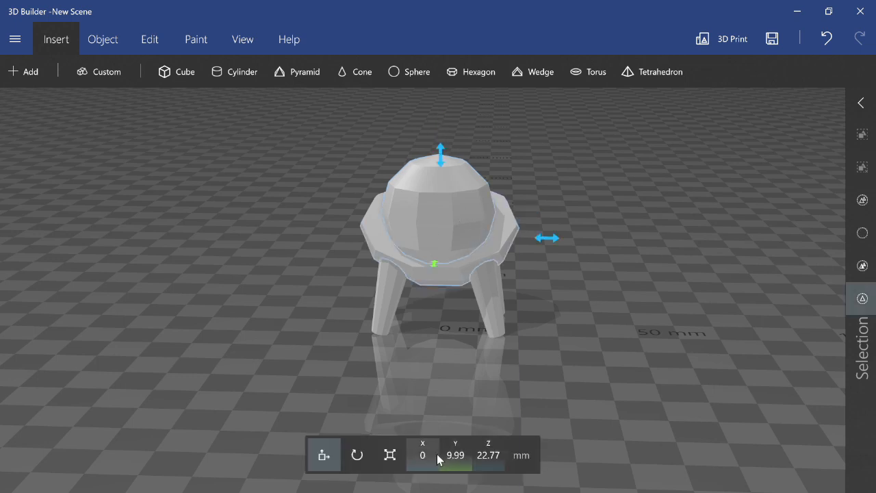
click(389, 456)
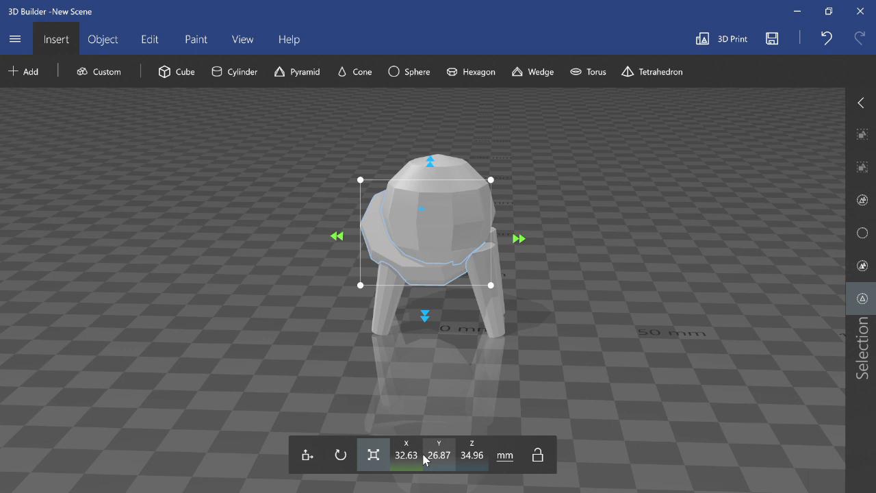
key(m)
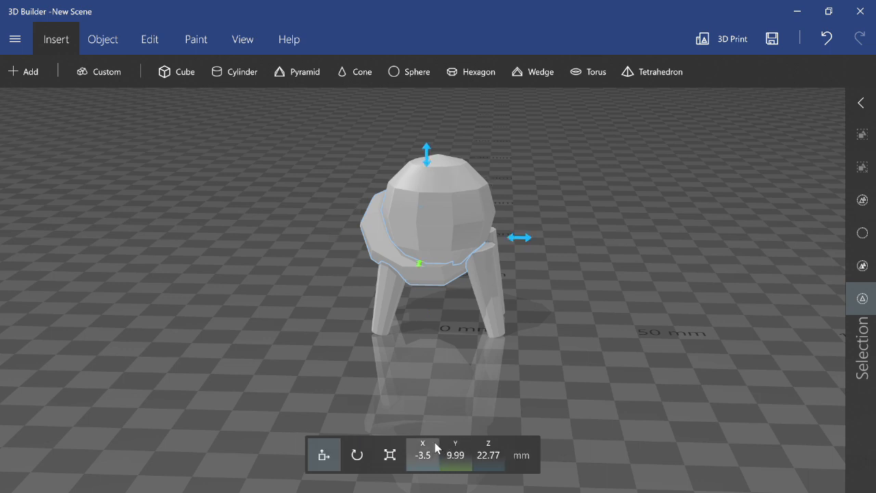
click(434, 442)
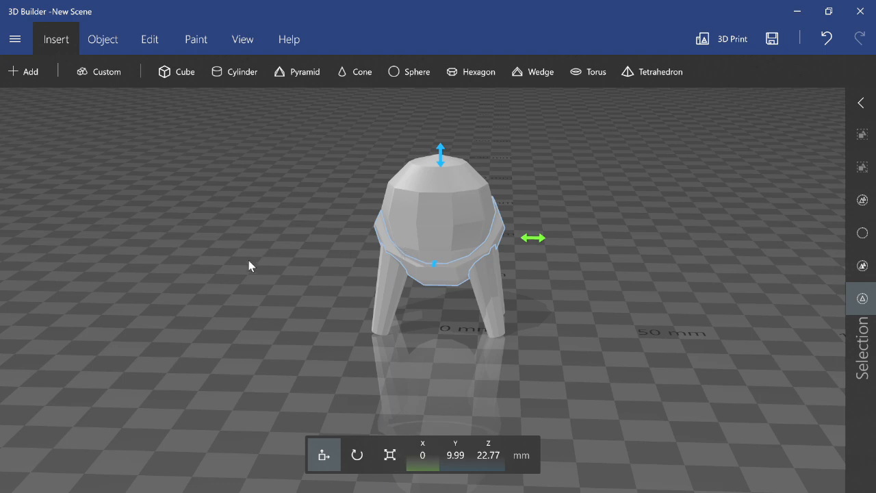
drag(248, 262, 399, 266)
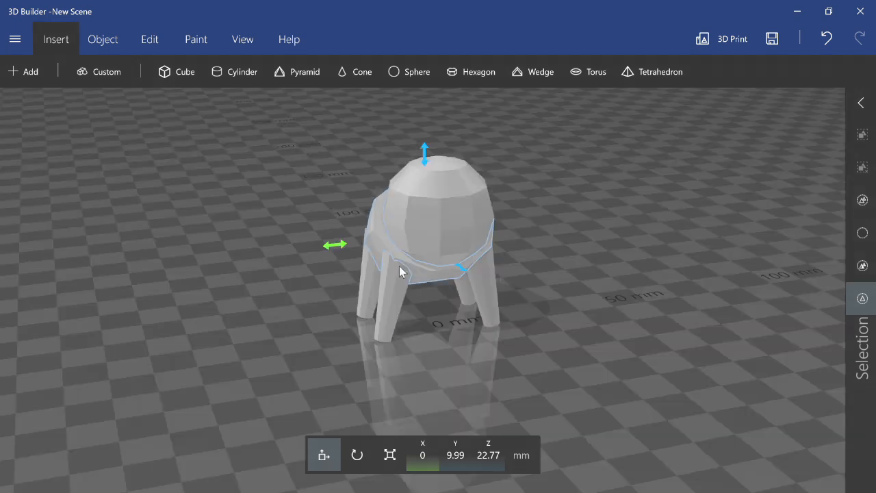
click(427, 280)
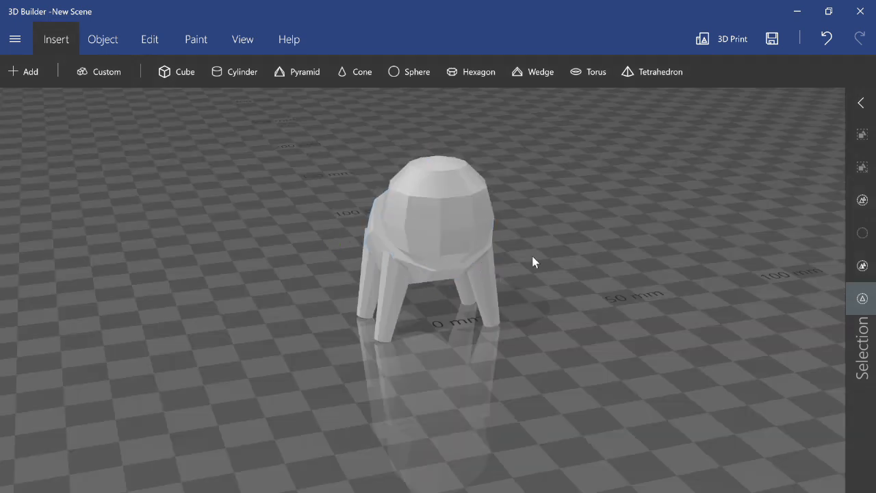
- Duplicate the head sphere, shrink the copy to about 6.95 mm wide and stretch it to about 32.31 mm tall
drag(532, 260, 476, 295)
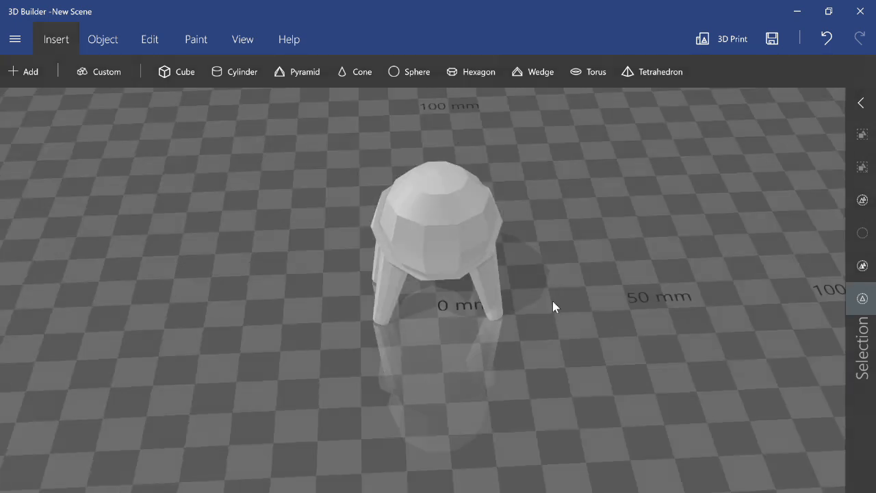
drag(552, 302, 739, 286)
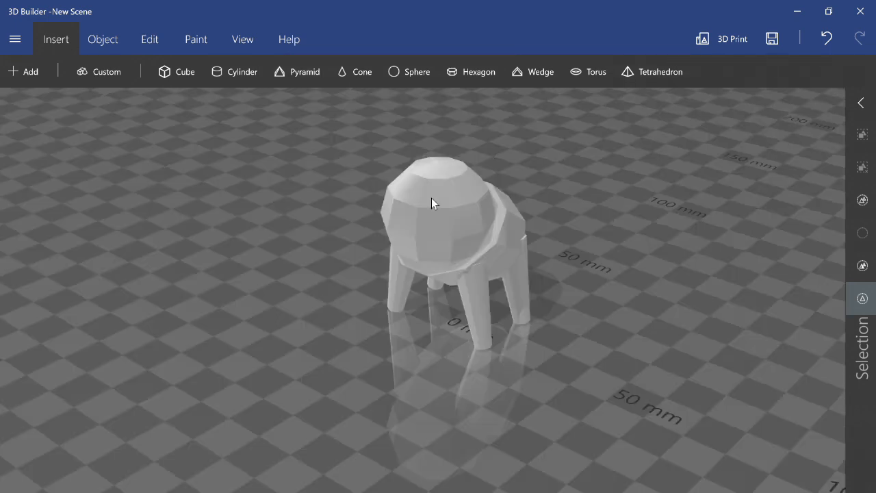
click(431, 198)
key(ctrl+d)
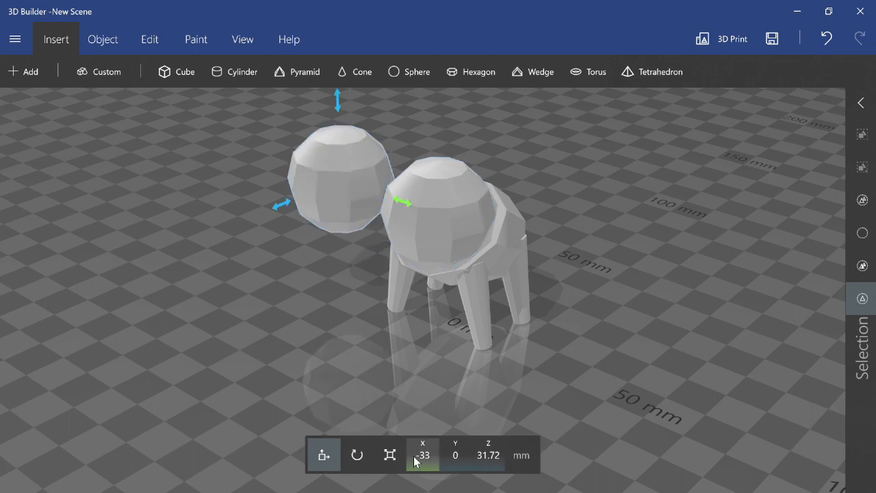
click(390, 455)
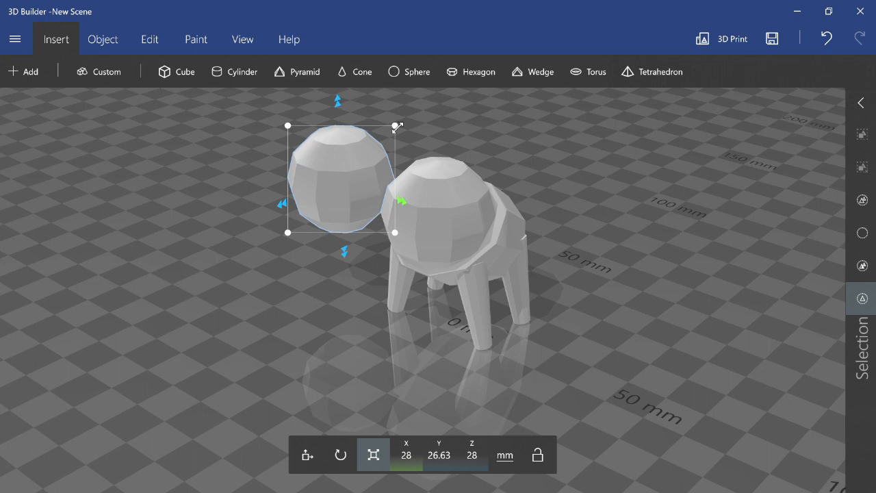
drag(394, 123, 358, 167)
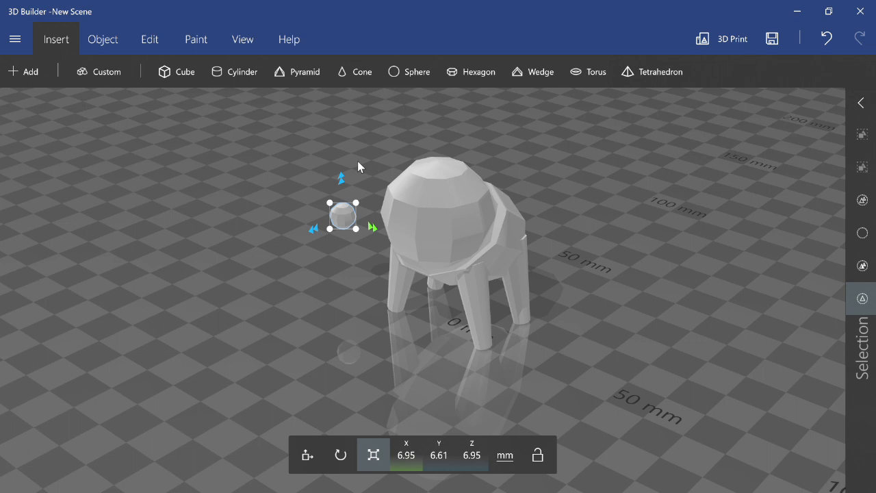
drag(341, 178, 341, 91)
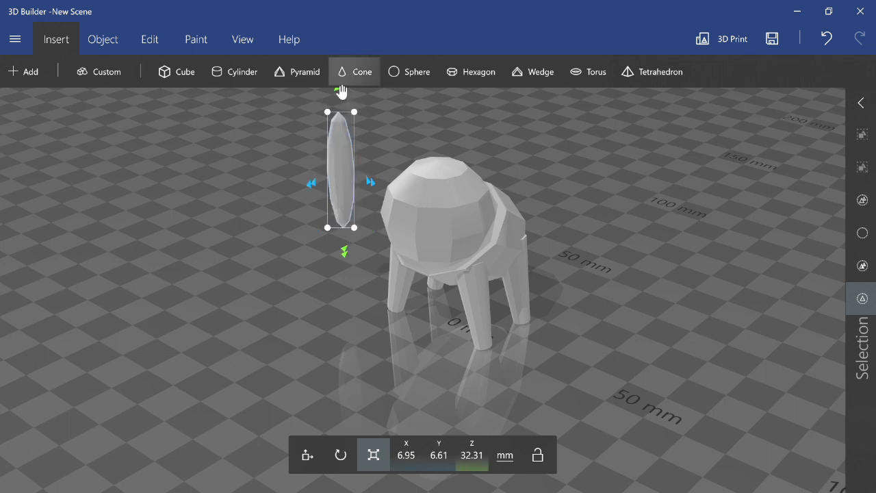
- Split the elongated sphere lengthwise with a plane rolled 90 degrees, keeping only the bottom part
drag(243, 269, 360, 255)
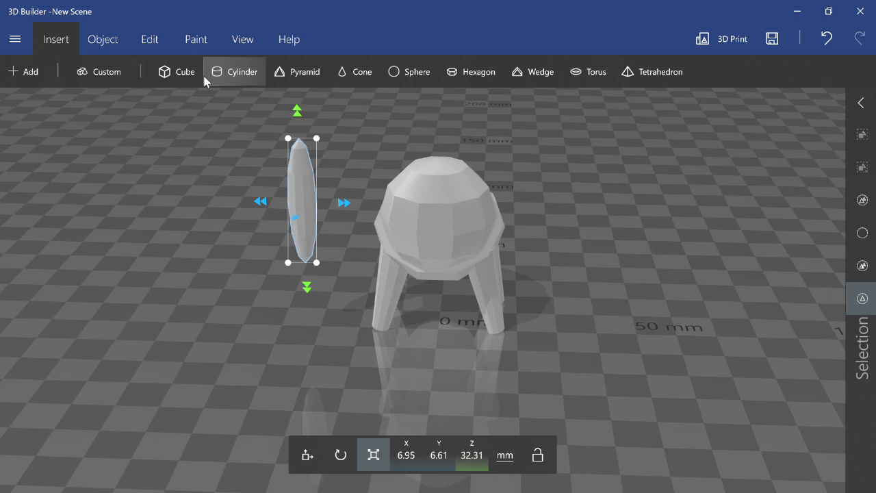
click(149, 39)
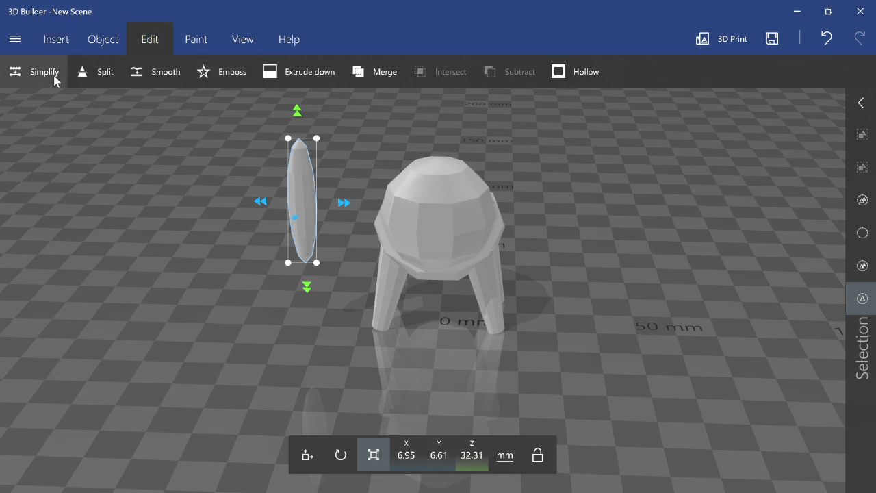
click(85, 78)
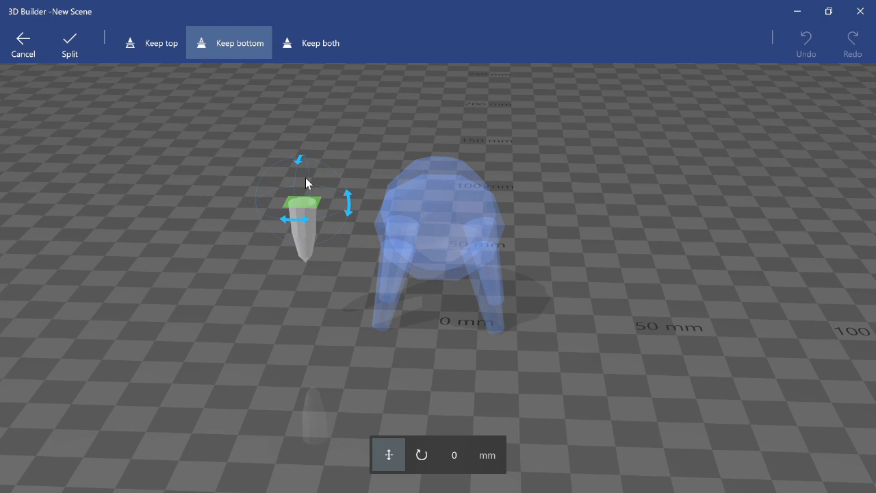
drag(306, 178, 292, 186)
click(296, 193)
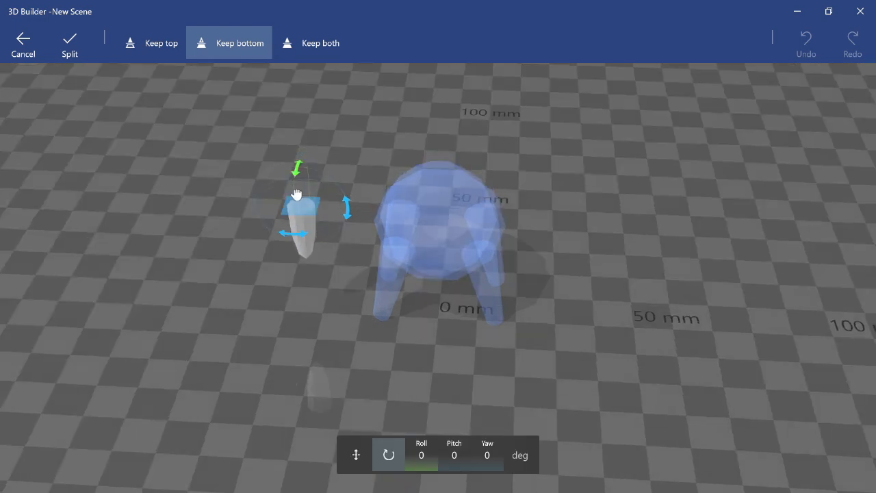
drag(297, 193, 291, 258)
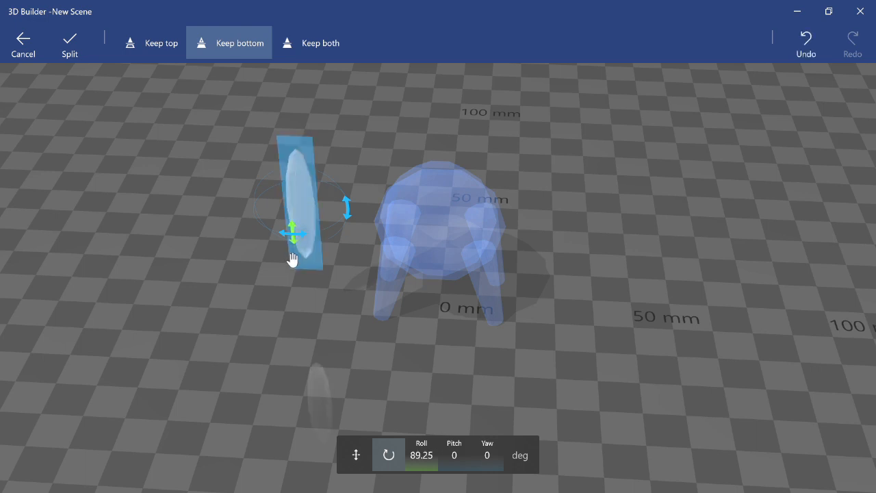
drag(292, 260, 291, 259)
drag(154, 352, 74, 97)
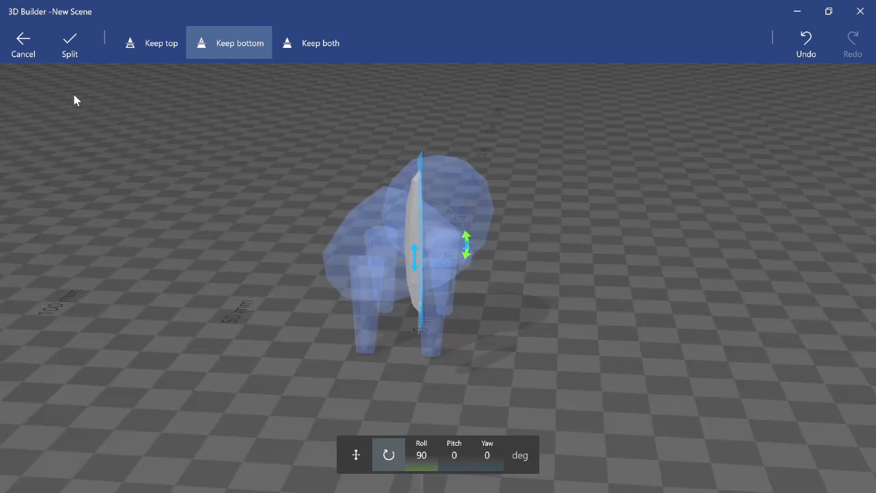
click(69, 48)
- Move the halved ear piece onto the top of the head at about X -7.7 mm and Z 45.71 mm
drag(361, 246, 366, 247)
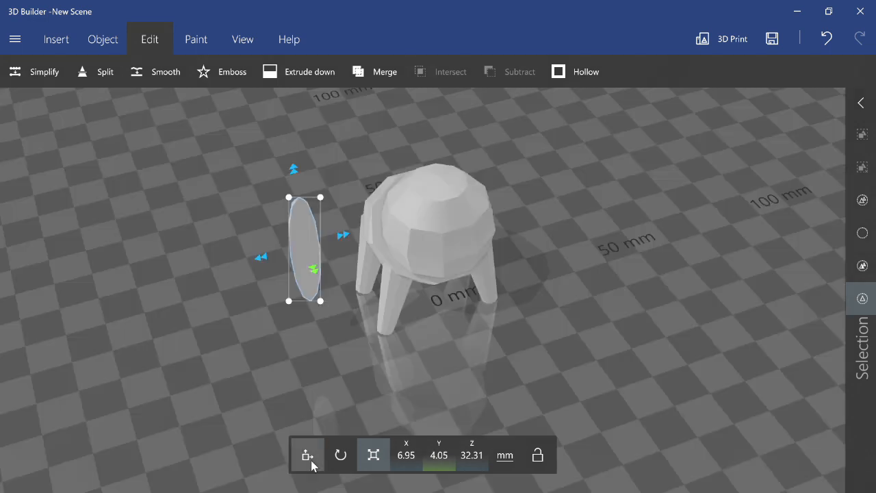
click(307, 456)
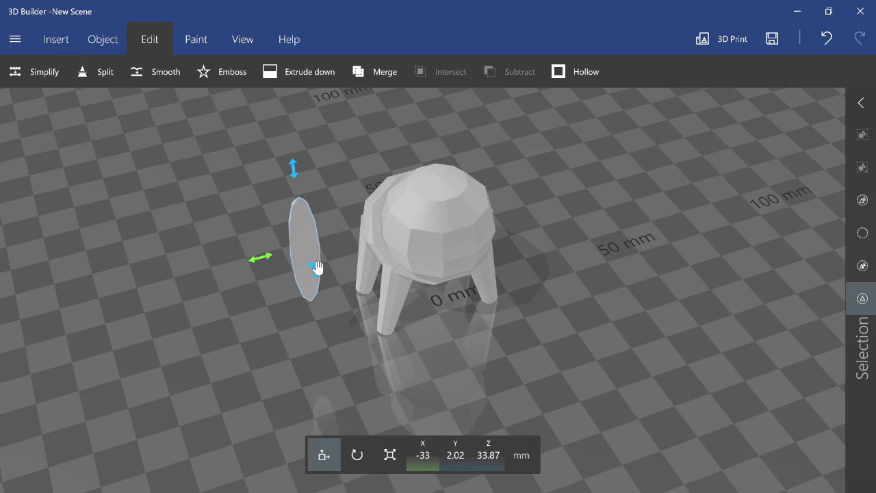
drag(317, 267, 411, 189)
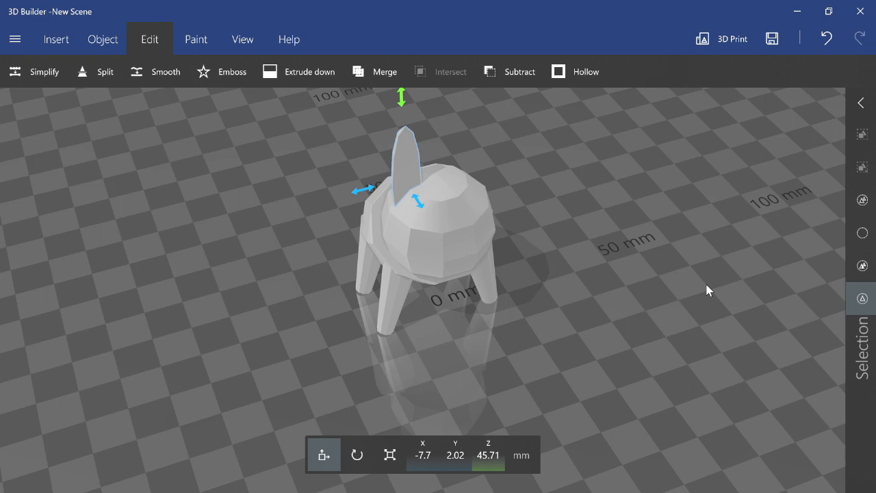
- Tilt the ear outward by about 19.14 degrees of pitch and place a mirrored copy on the head's other side at about X 9.66 mm
click(389, 455)
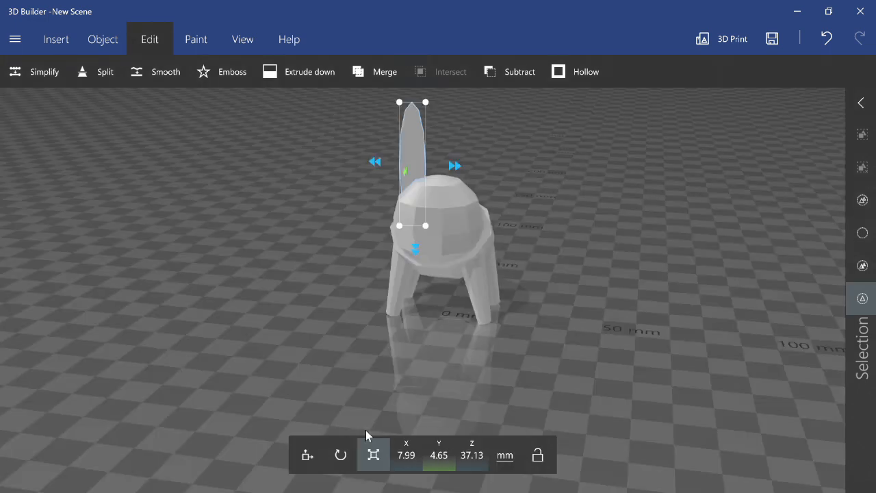
click(340, 454)
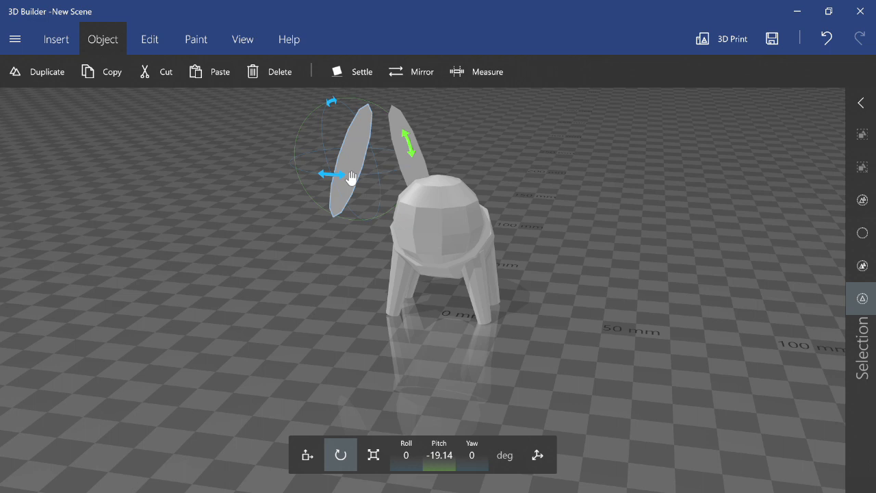
drag(351, 177, 525, 195)
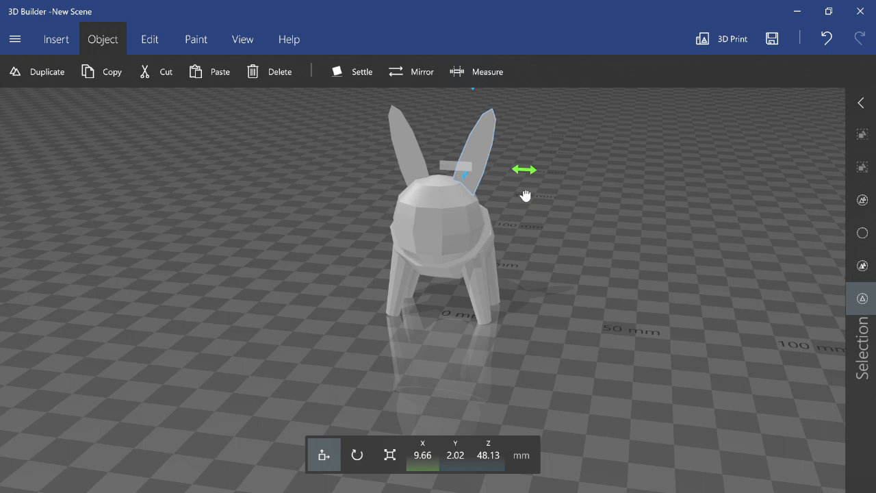
- Select both ears together and centre the pair over the head at X 0 mm
drag(525, 196, 394, 135)
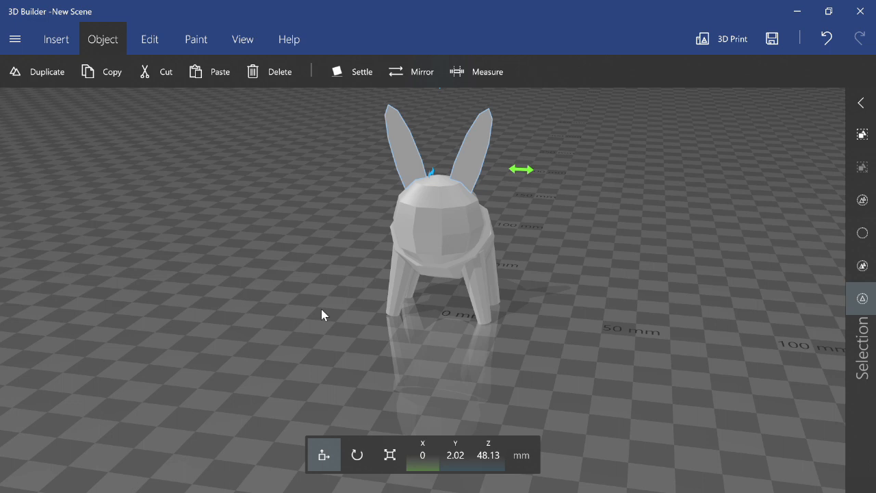
right_drag(321, 309, 421, 232)
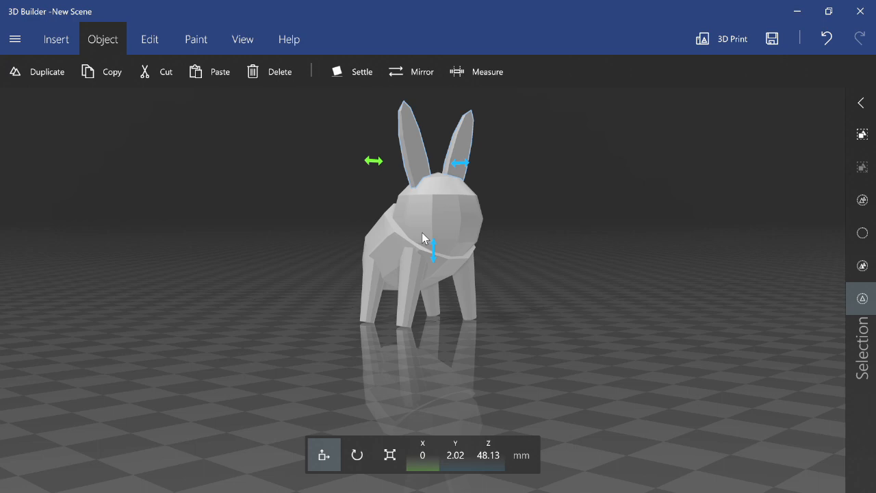
right_drag(421, 232, 466, 145)
- Duplicate the head sphere and shrink the copy proportionally to about 9.61 mm wide for a tail
click(457, 161)
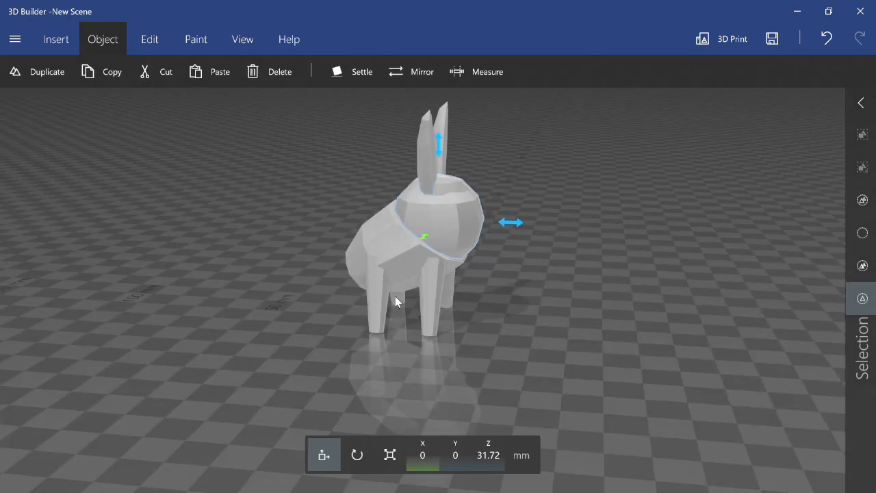
drag(395, 296, 416, 297)
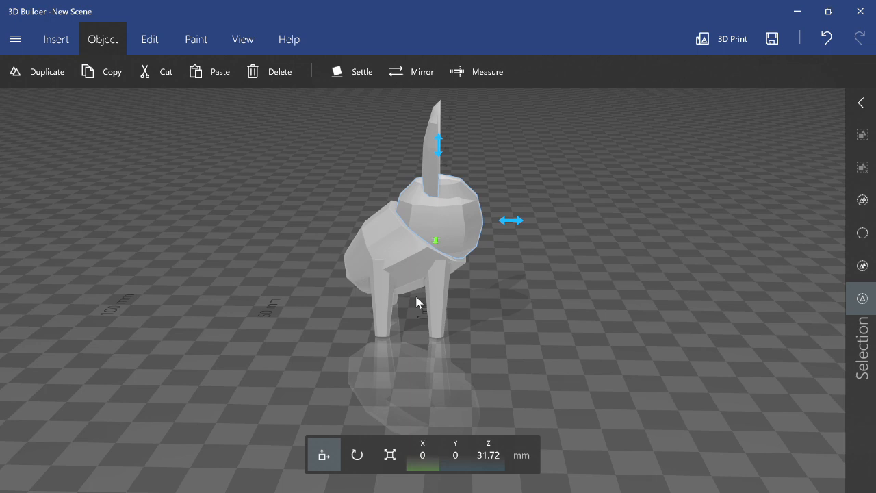
click(389, 457)
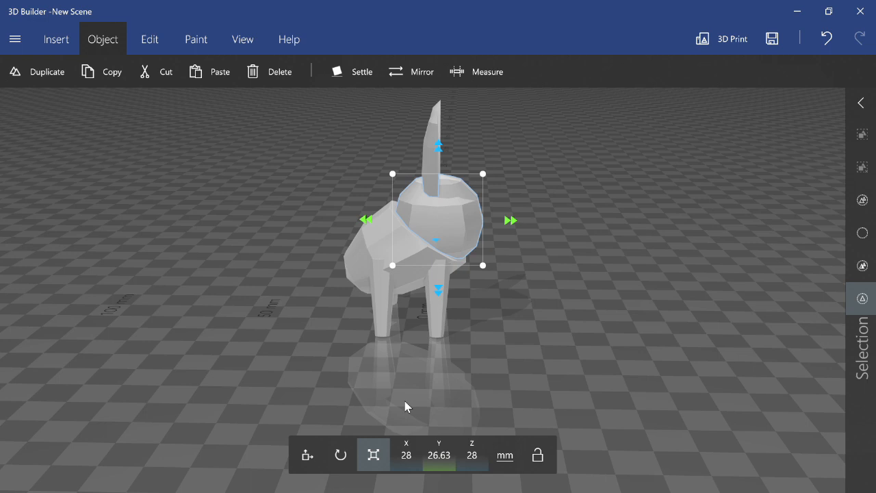
key(ctrl+d)
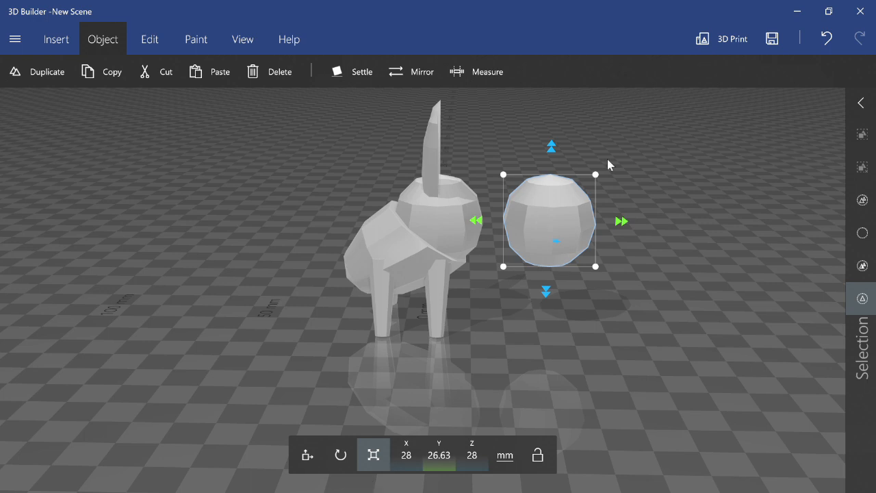
drag(596, 175, 566, 203)
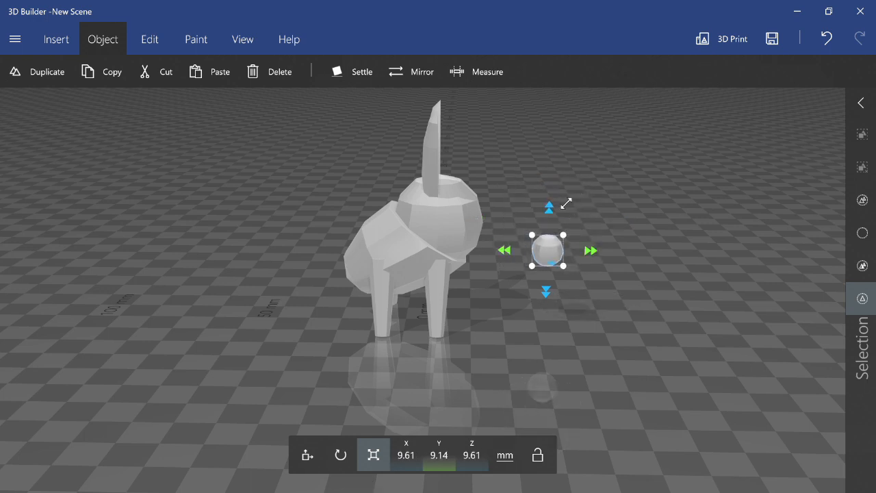
- Move the small tail sphere to the back of the body at about Y 30.88 mm and Z 18.71 mm
click(309, 455)
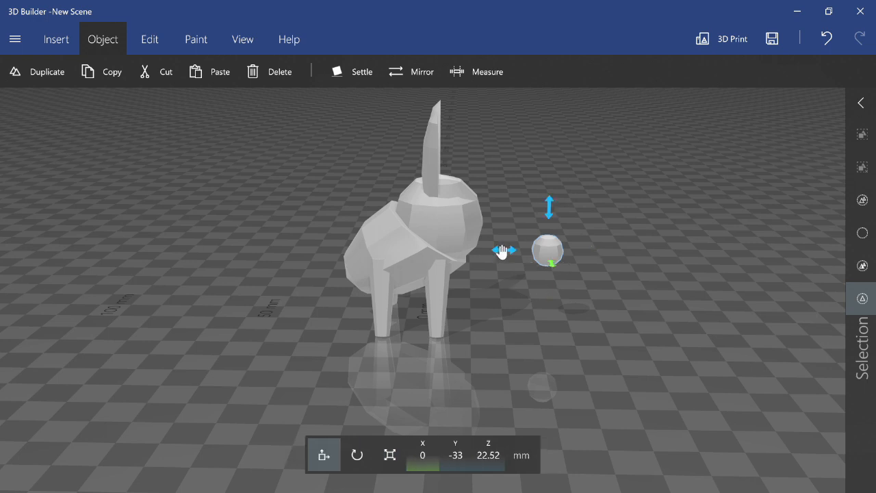
drag(502, 251, 293, 272)
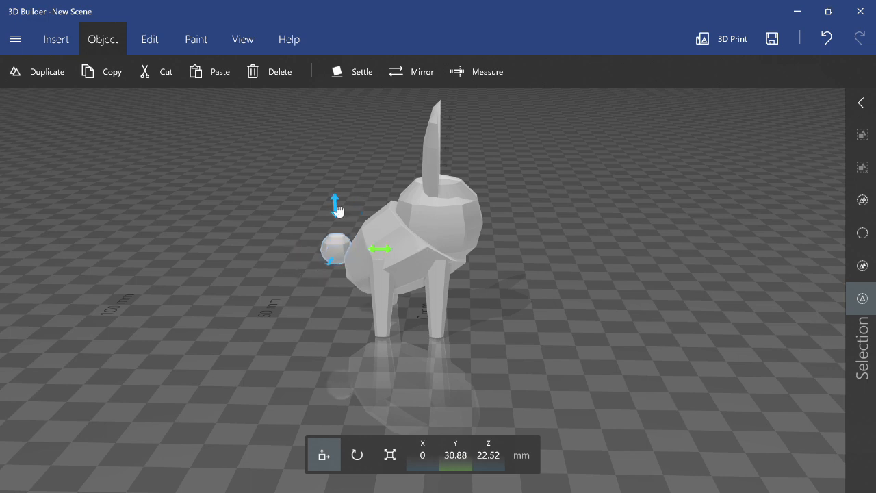
drag(336, 203, 338, 222)
- Examine the ears, head, body and tail of the animal from the rear, front and side
drag(267, 316, 533, 402)
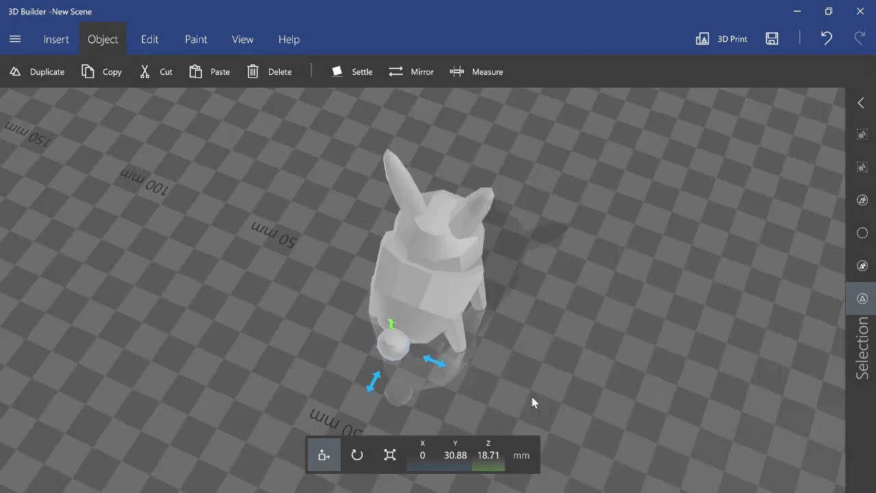
drag(532, 396, 675, 332)
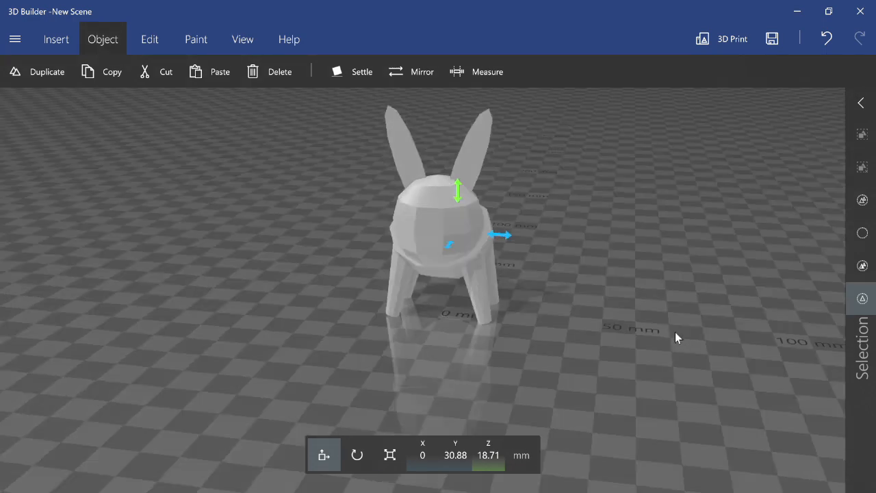
drag(675, 334, 632, 333)
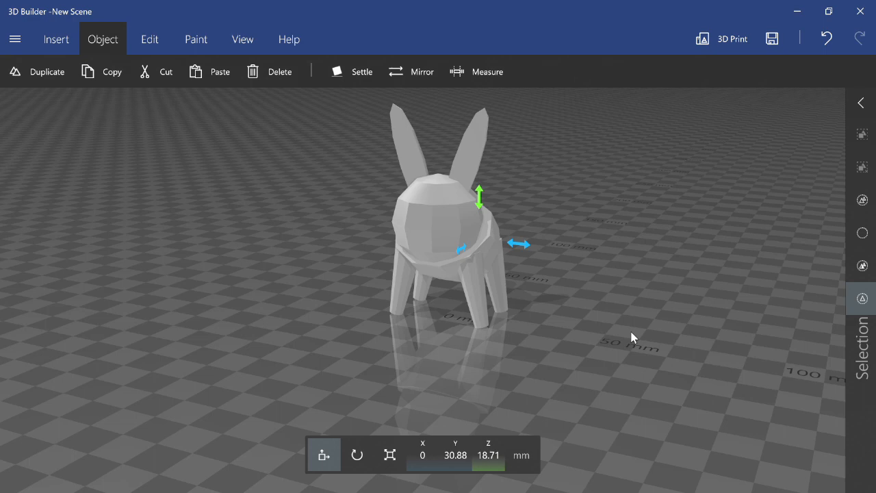
drag(632, 337, 547, 268)
click(364, 276)
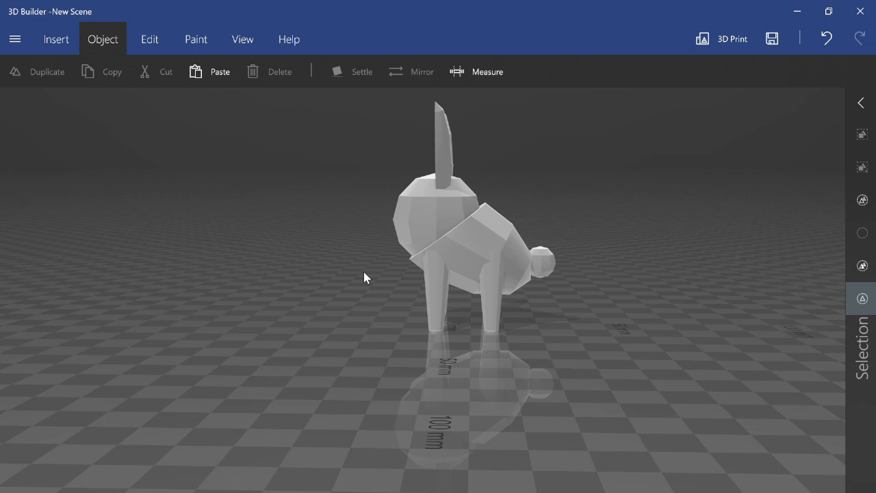
drag(365, 273, 316, 372)
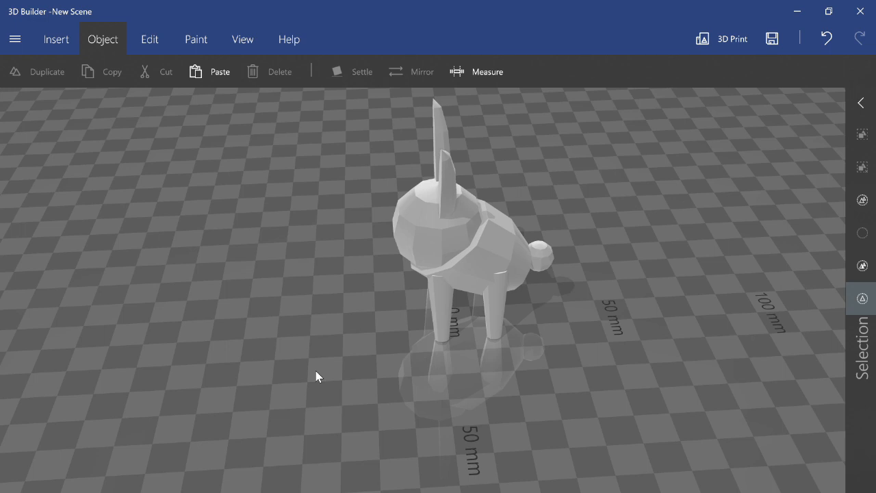
drag(317, 372, 662, 312)
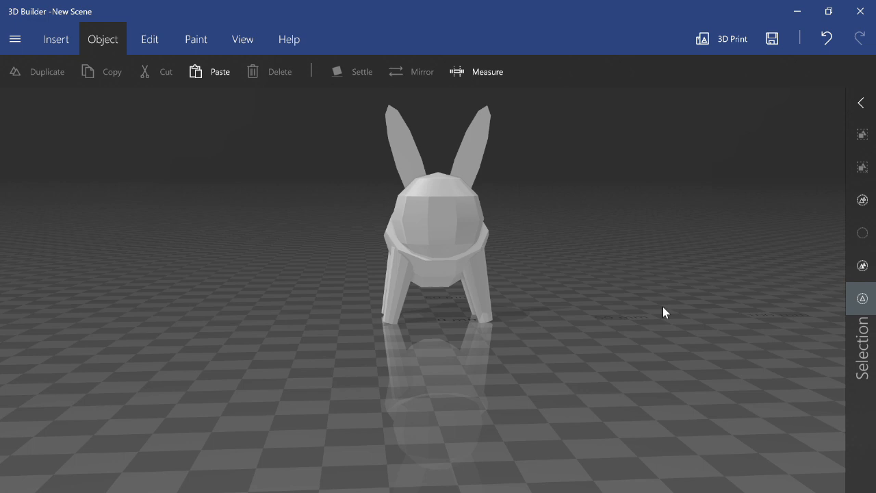
drag(663, 312, 595, 357)
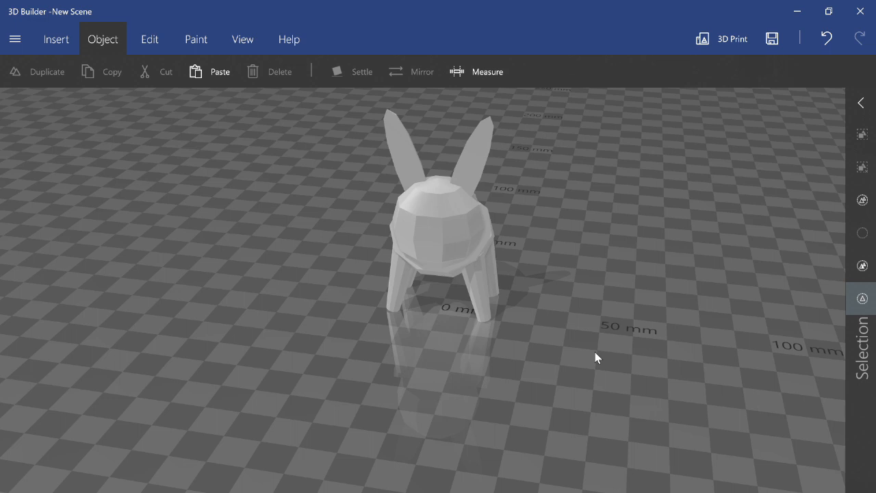
drag(595, 353, 580, 350)
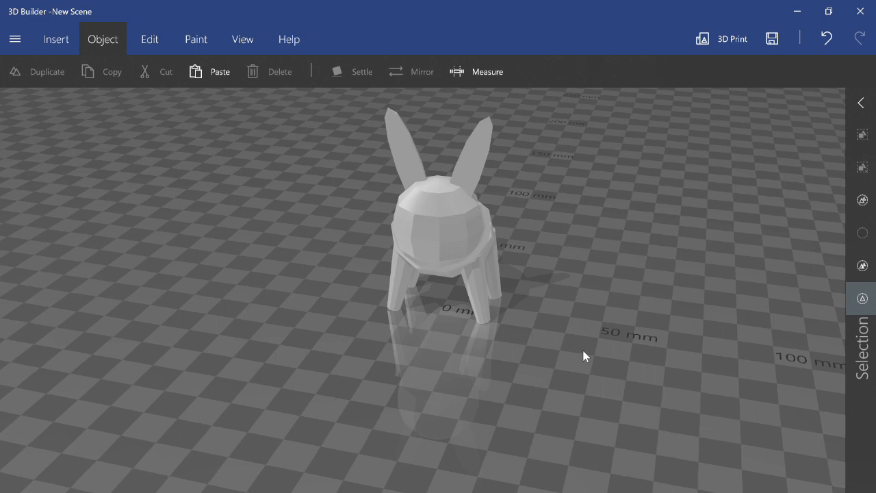
drag(584, 350, 584, 353)
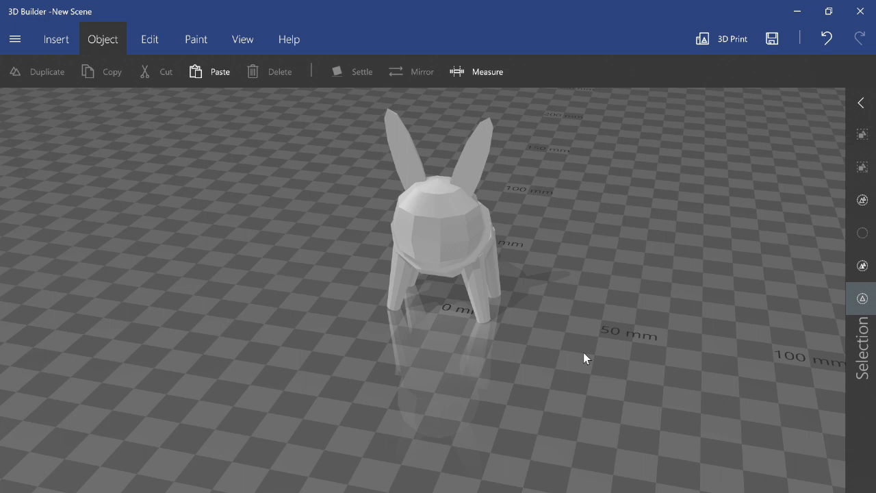
drag(583, 352, 530, 288)
- Stretch the tail sphere vertically to about 20.52 mm tall
click(532, 286)
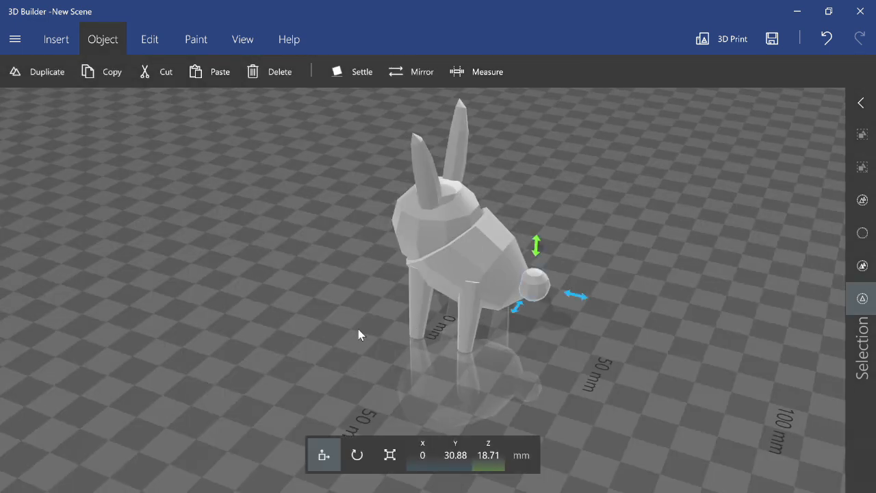
click(385, 451)
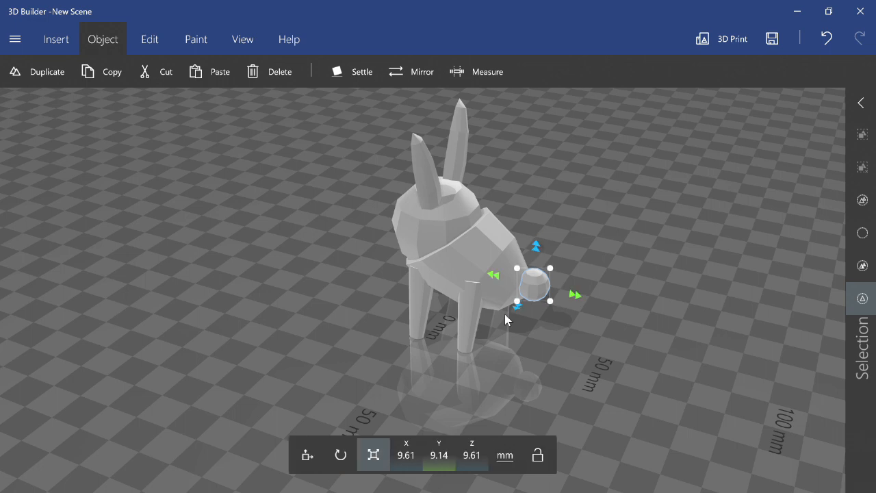
drag(534, 245, 547, 212)
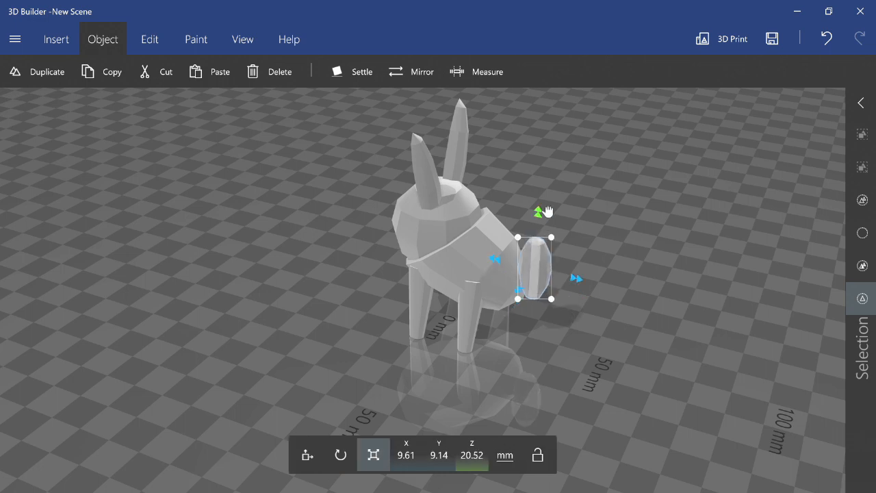
- Tilt the elongated tail up and away from the body with a roll of about -32.52 degrees
click(339, 453)
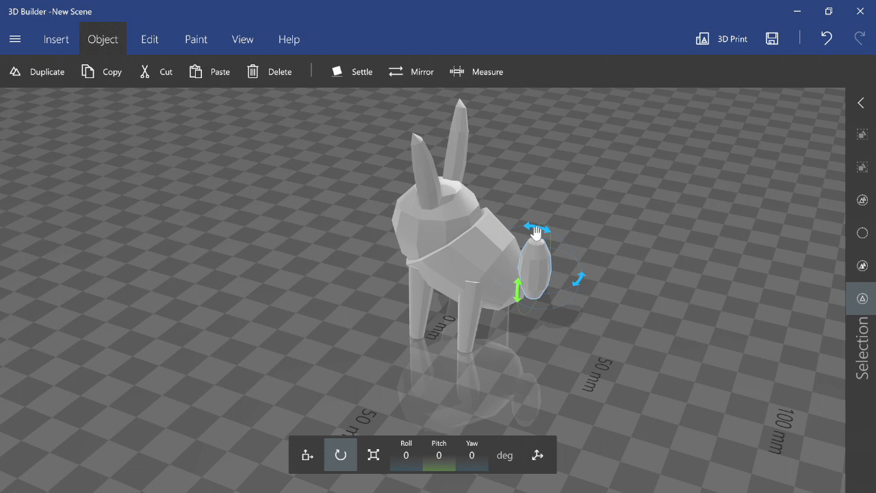
drag(536, 233, 582, 221)
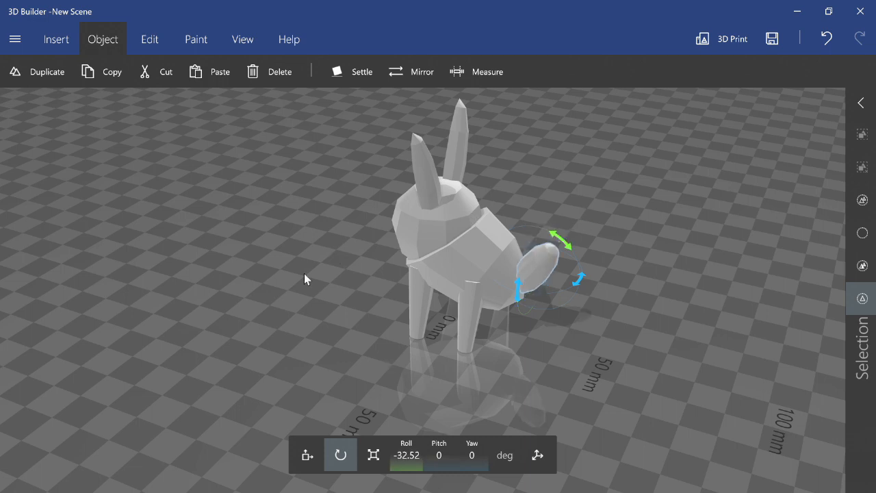
drag(304, 273, 405, 269)
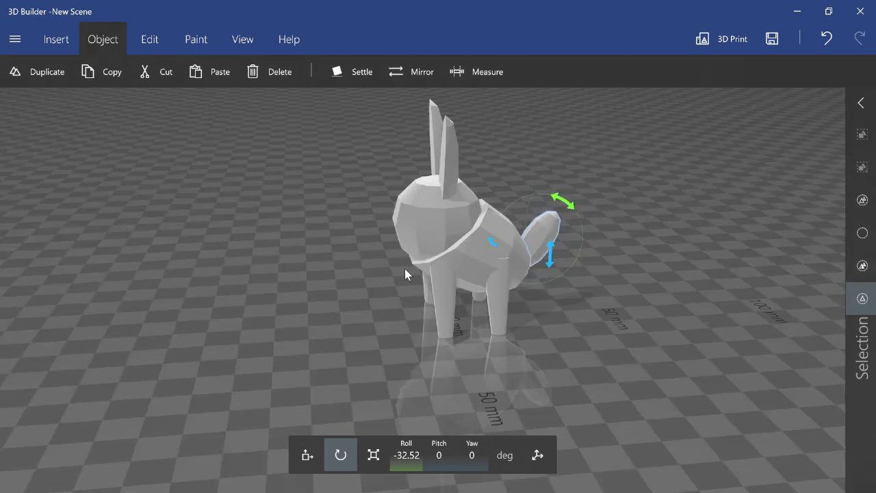
click(540, 232)
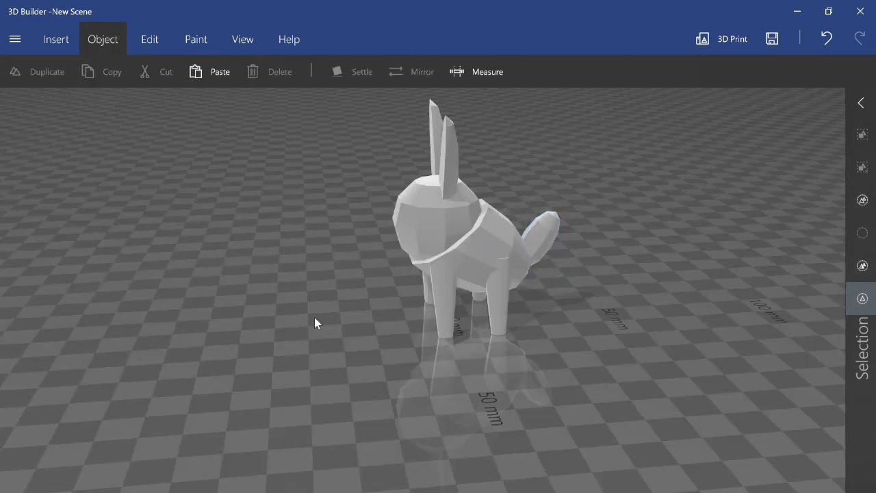
drag(314, 323, 387, 289)
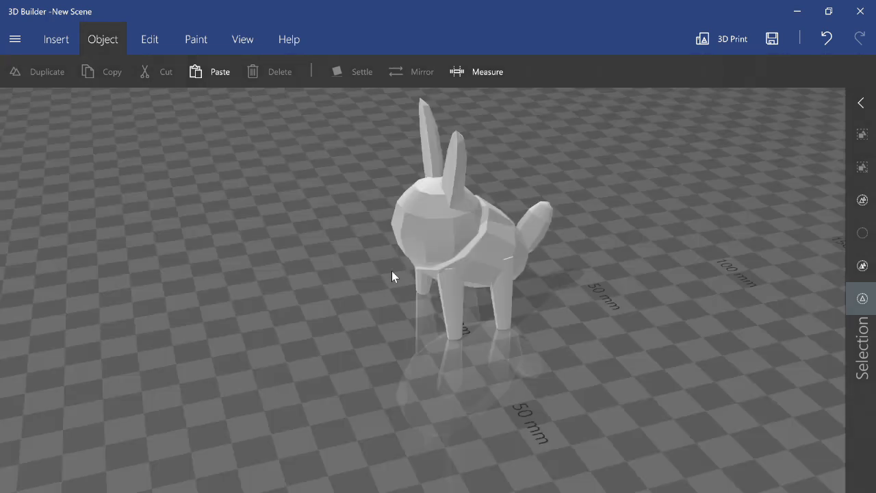
click(136, 48)
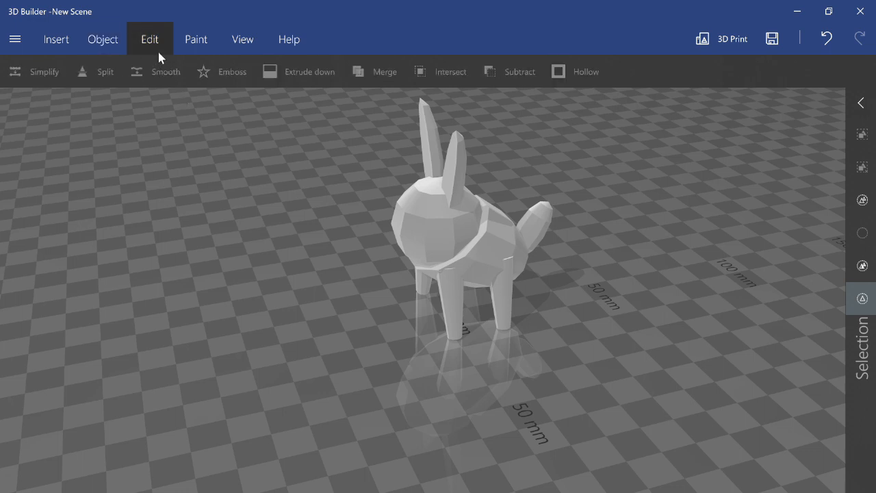
click(122, 47)
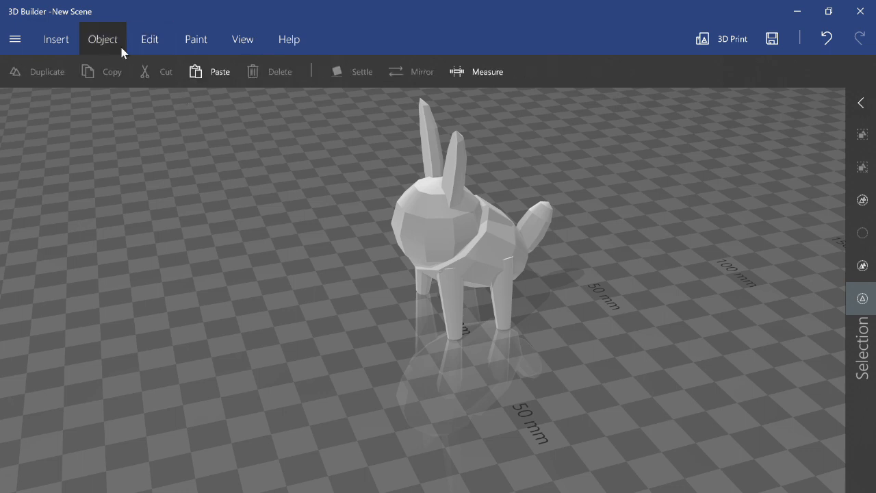
click(73, 45)
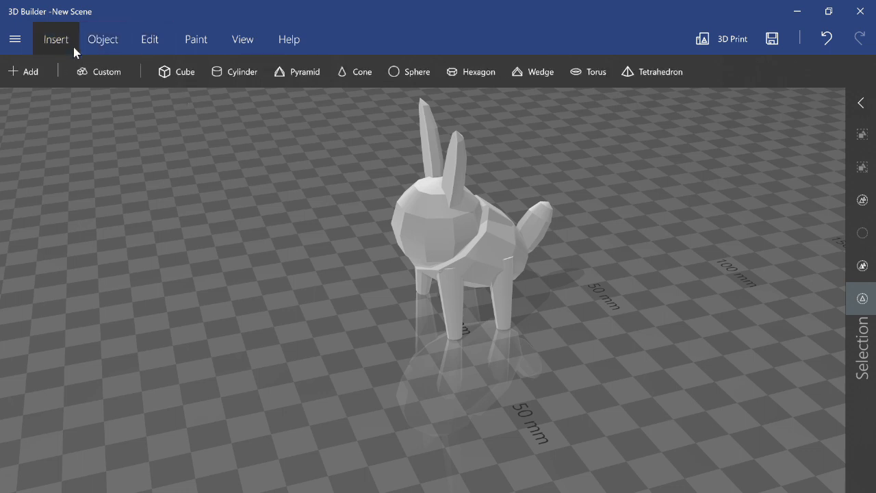
click(24, 73)
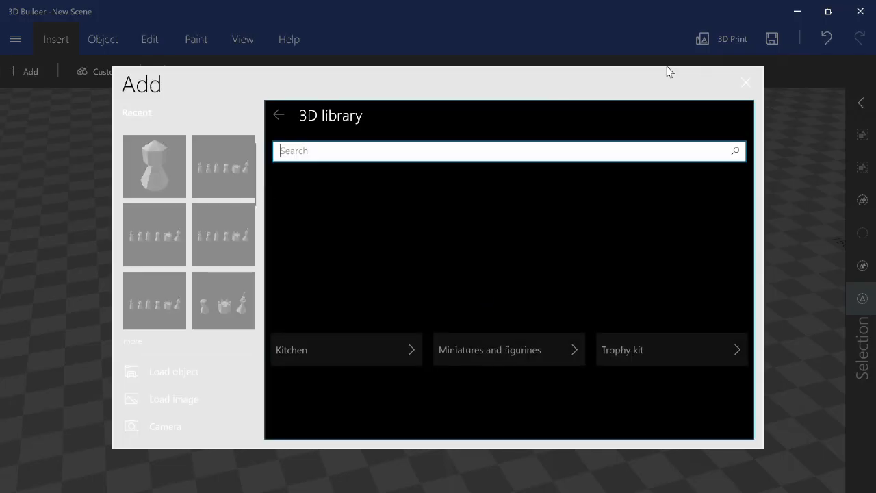
click(748, 83)
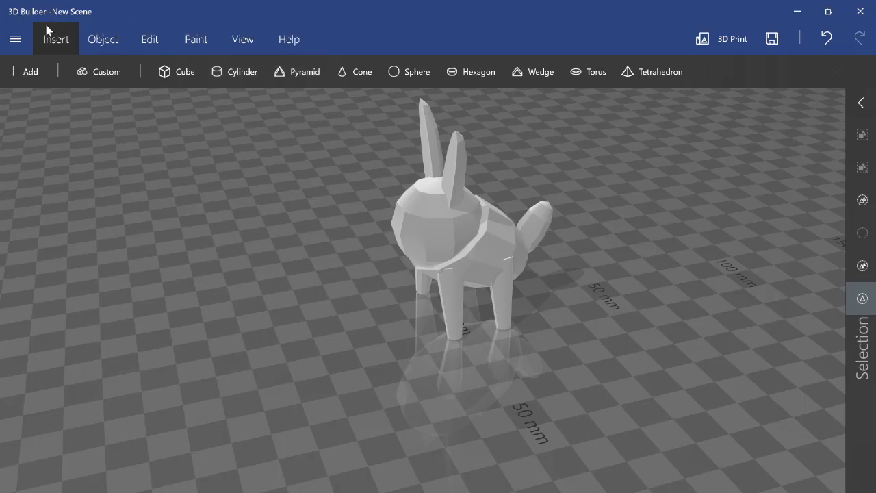
- Start a custom primitive using the Cone shape
click(84, 74)
click(333, 39)
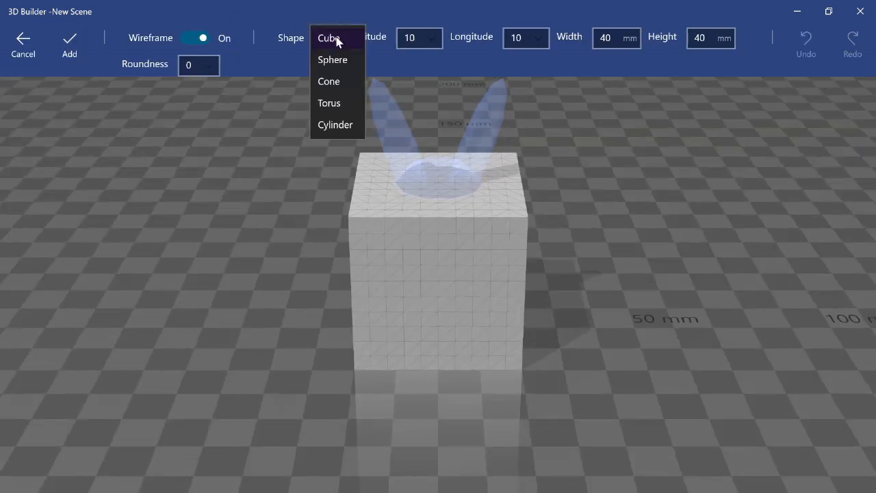
click(336, 82)
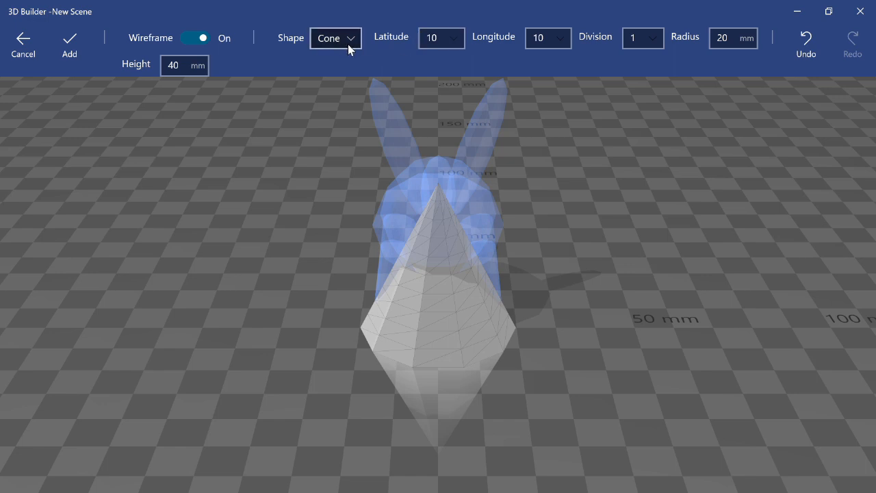
- Try longitude values of 6, 4 and 1 on the cone preview
click(442, 39)
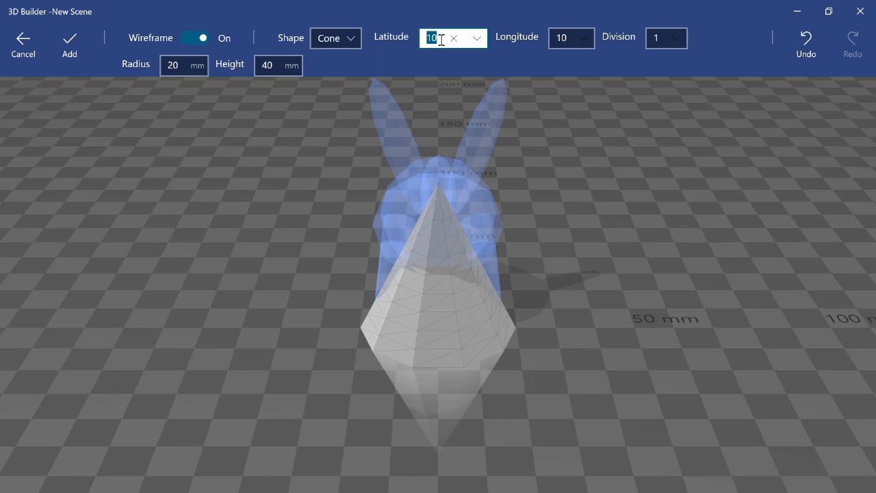
click(561, 38)
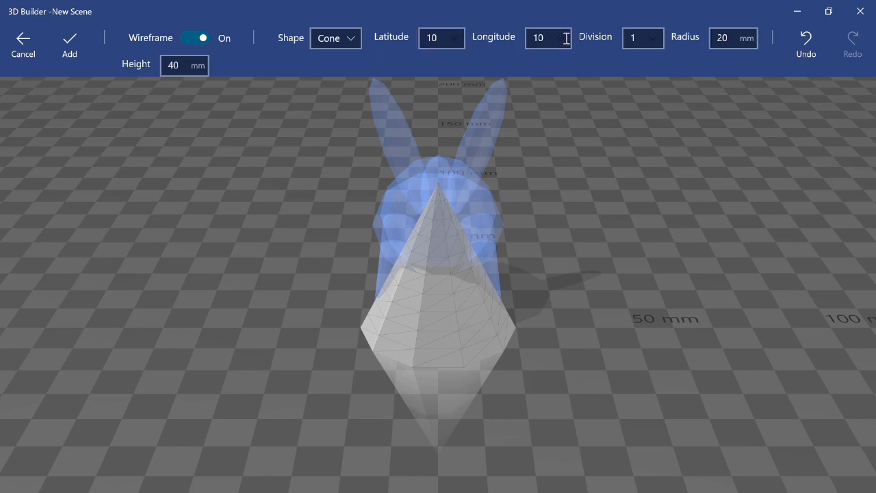
click(553, 37)
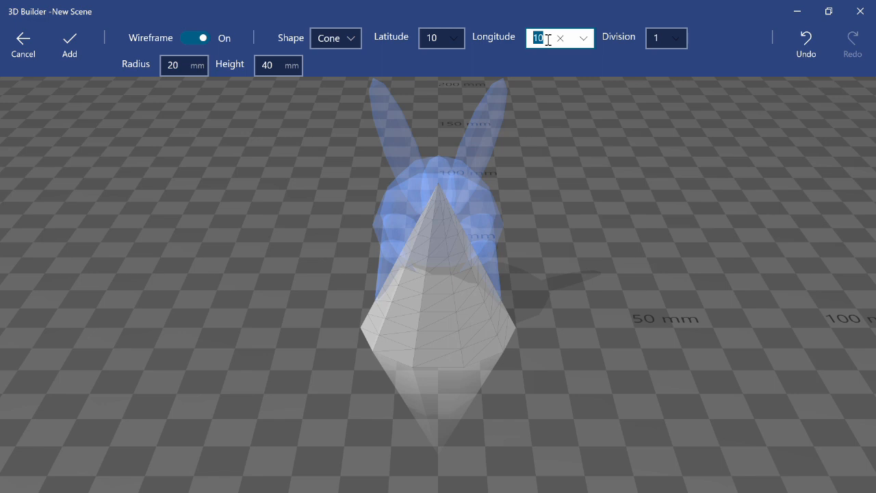
text(6)
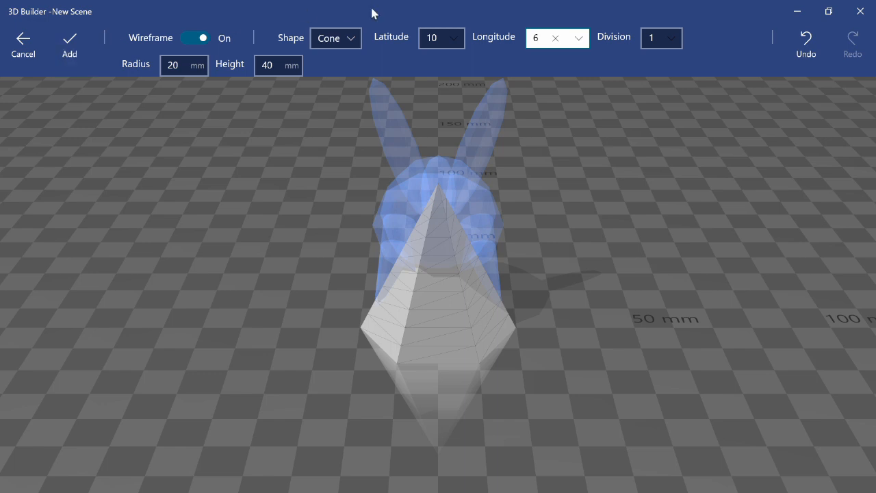
key(BackSpace)
text(4)
key(BackSpace)
text(1)
key(BackSpace)
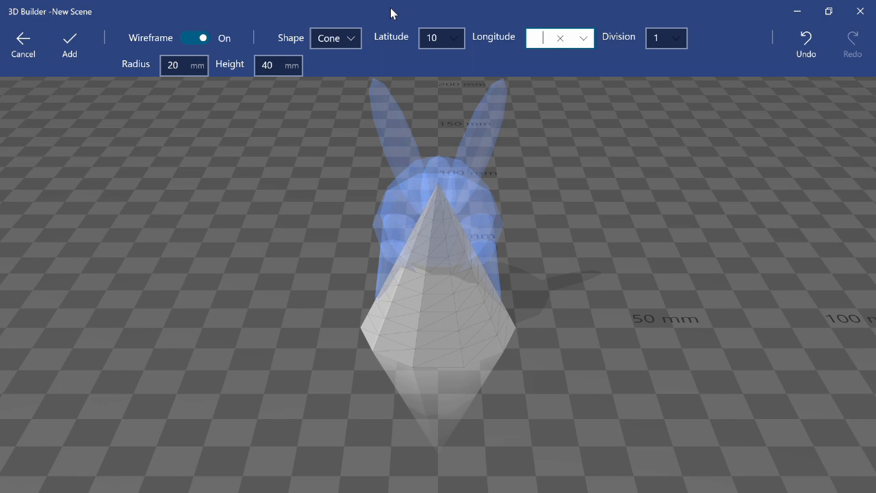
- Add the cone to the scene and scale it down proportionally to about 8 mm wide and 8 mm tall
click(72, 64)
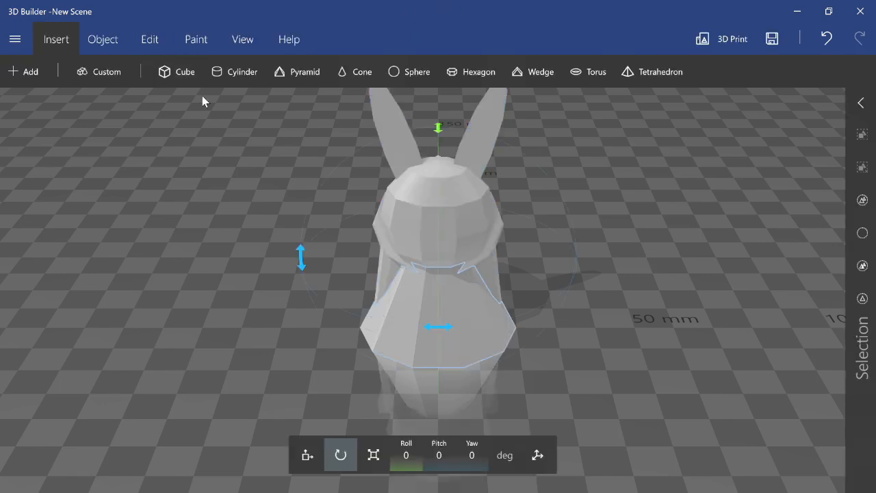
click(373, 455)
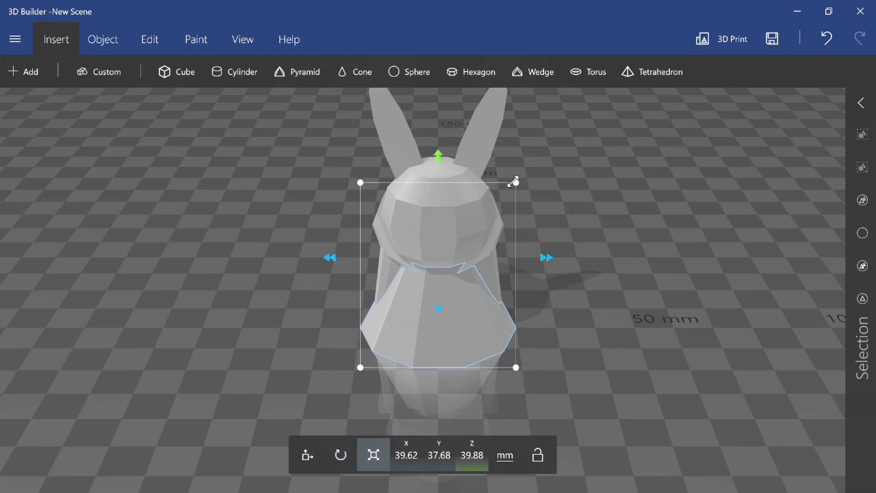
drag(514, 182, 453, 258)
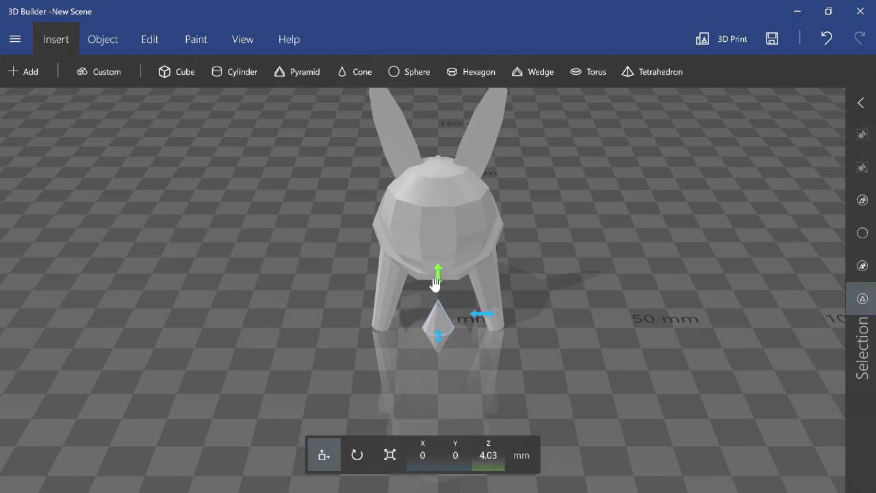
- Raise the small cone to the top of the head at about Z 48.13 mm and tilt it forward with a roll of about 30.29 degrees
drag(436, 284, 430, 112)
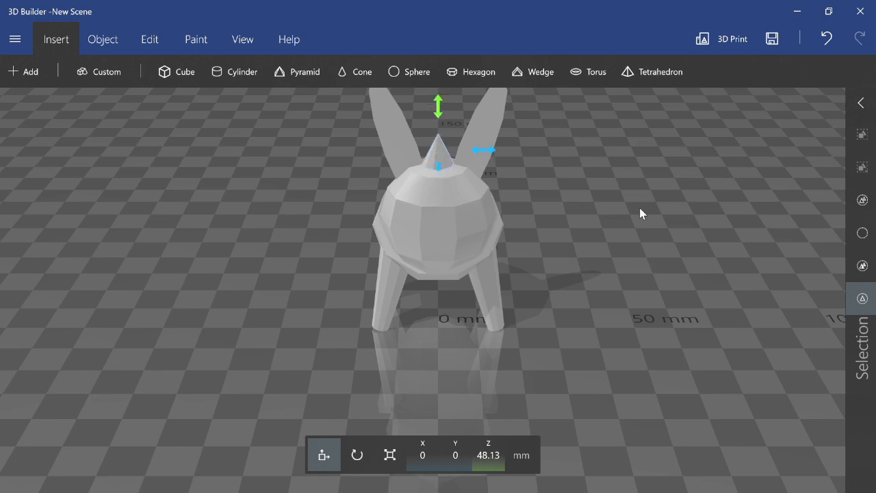
drag(639, 208, 347, 397)
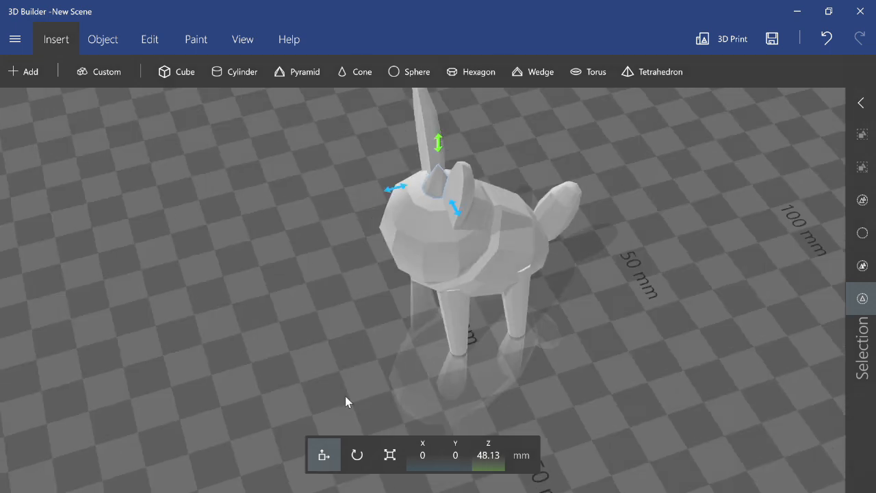
click(357, 458)
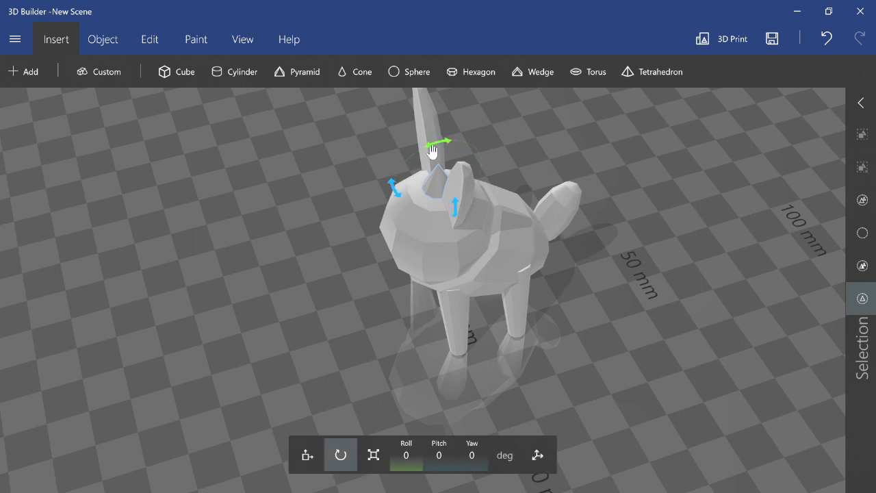
drag(432, 150, 413, 158)
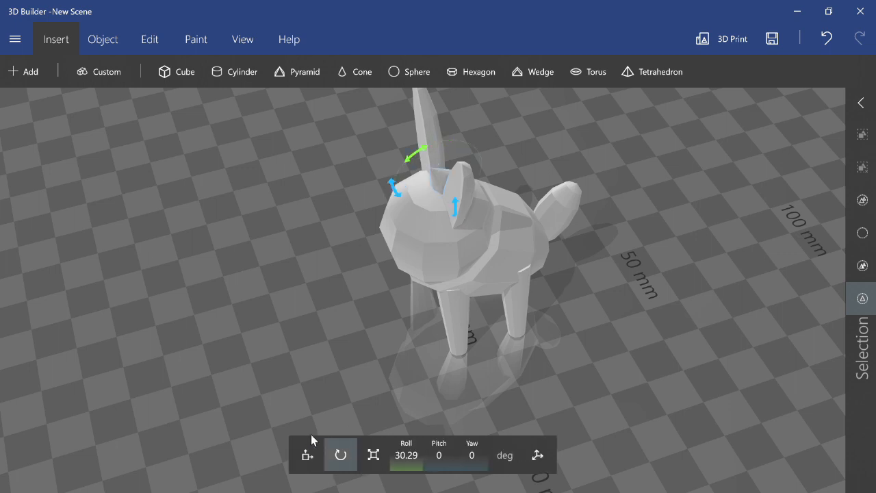
- Move the tilted cone forward and down into the forehead, to about Y -3.98 mm and Z 43.68 mm
click(308, 453)
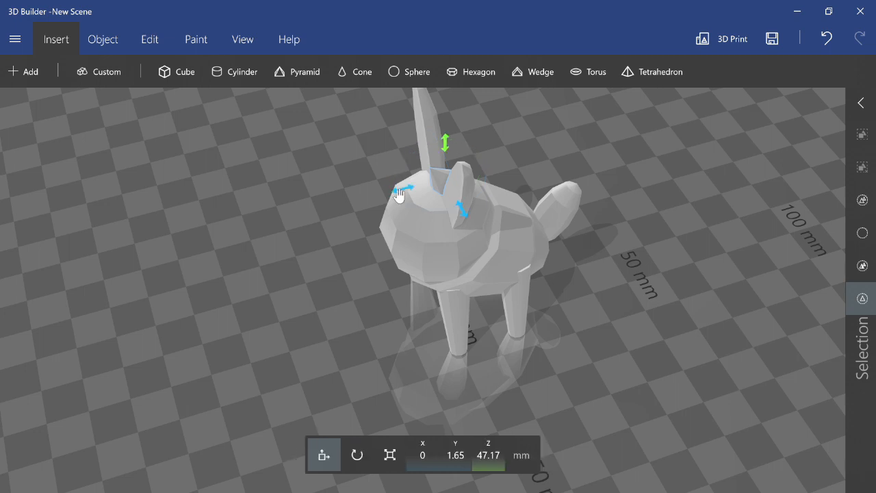
drag(399, 195, 381, 196)
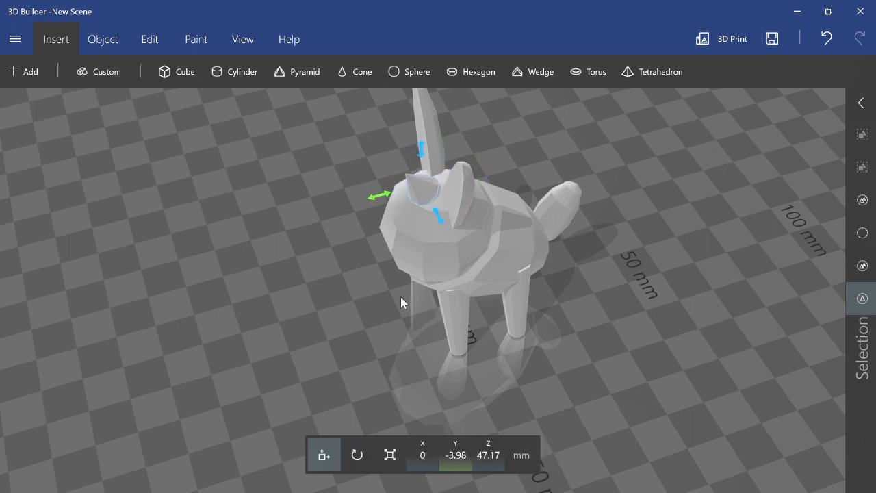
drag(416, 156, 419, 166)
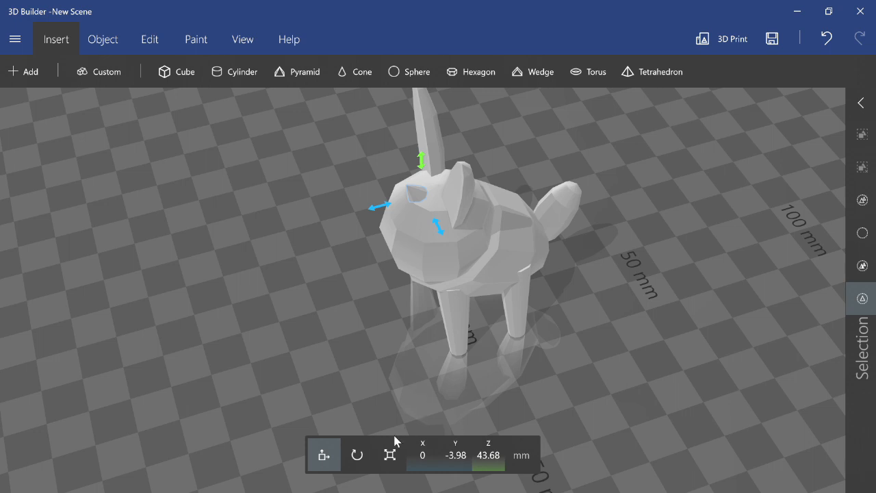
- Stretch the cone lengthwise into a horn about 19.56 mm long
click(390, 455)
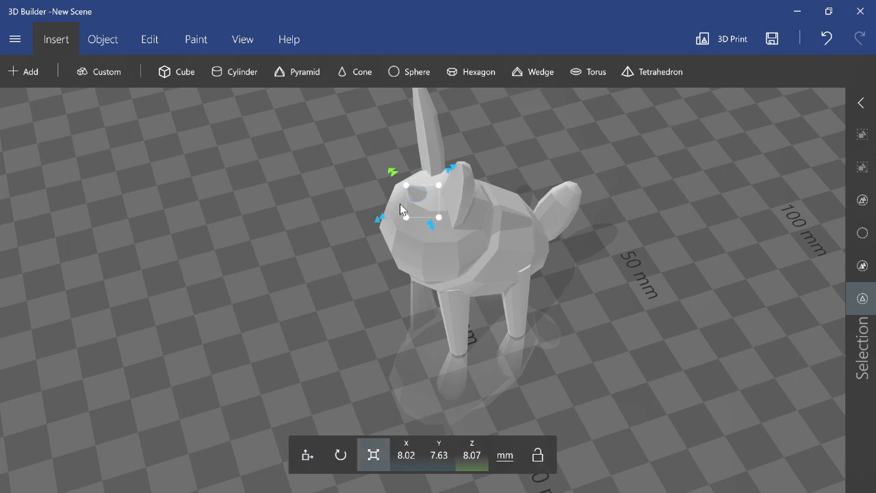
drag(391, 172, 345, 326)
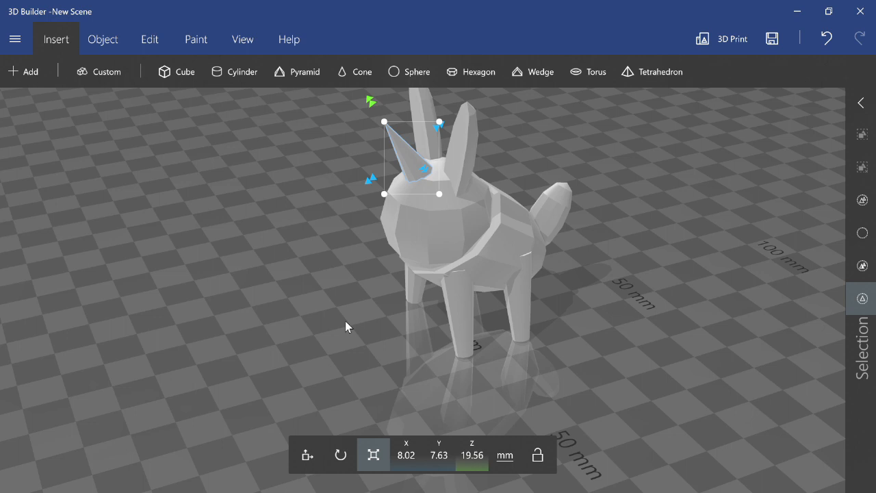
drag(346, 322, 541, 264)
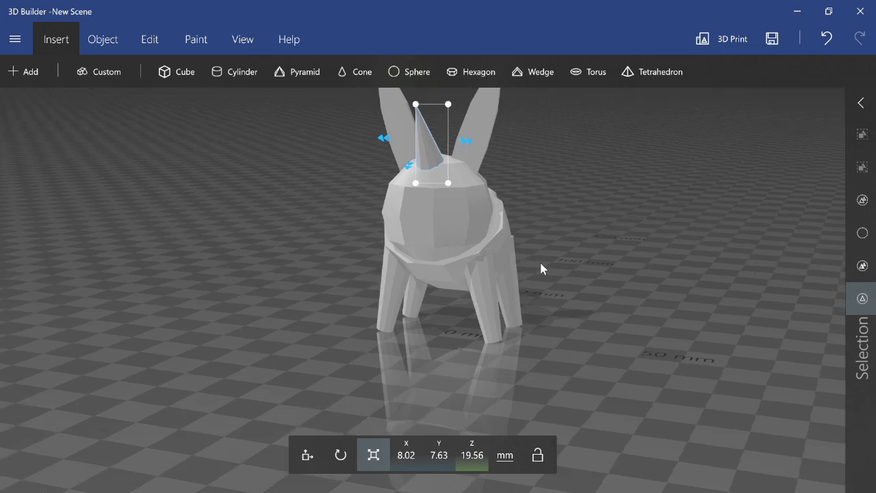
- Add a custom cylinder with a longitude of 5 to the scene
click(150, 40)
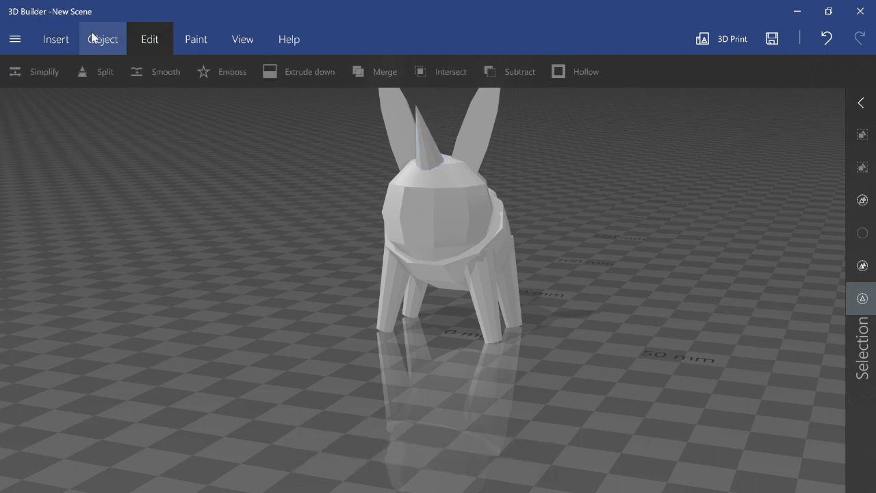
click(56, 39)
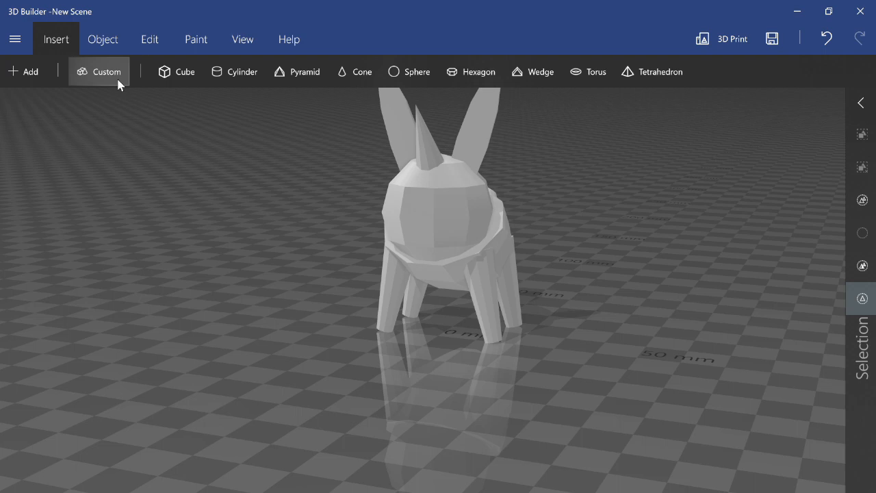
click(118, 75)
click(337, 38)
click(329, 82)
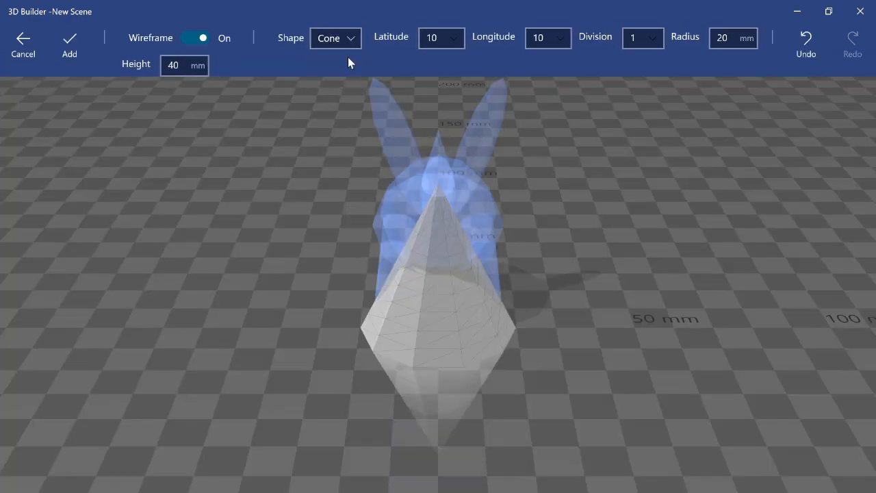
click(317, 39)
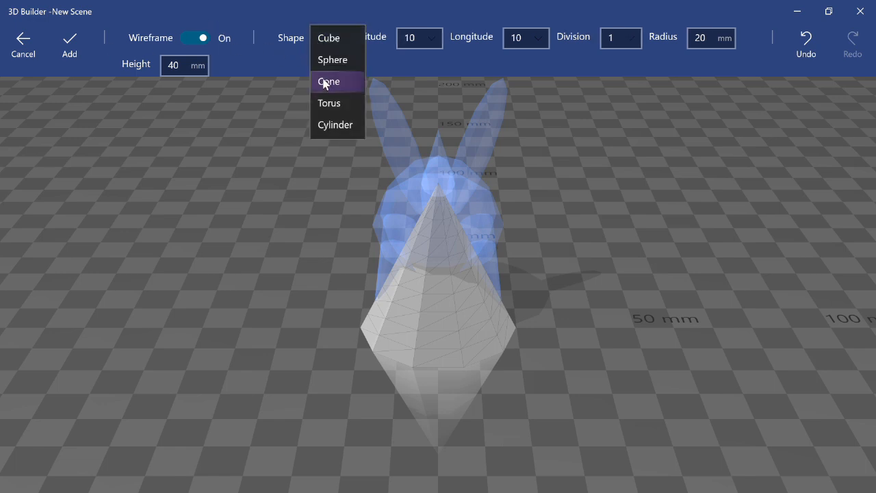
click(336, 124)
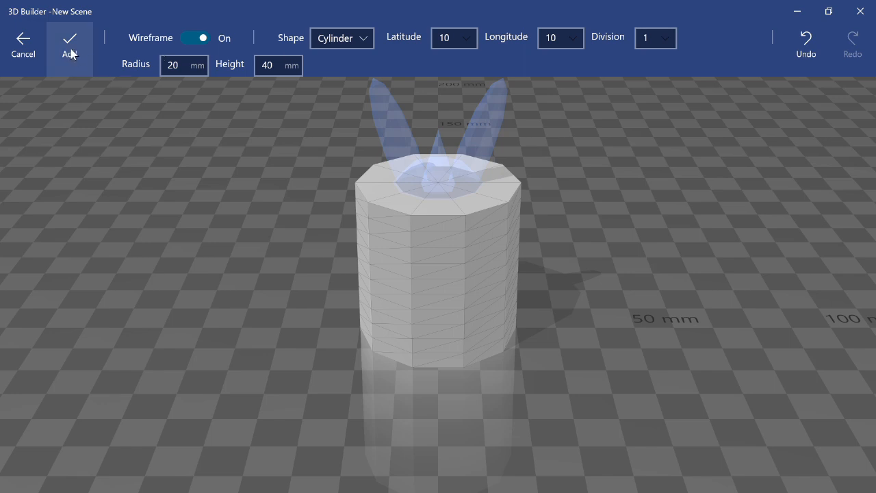
click(548, 41)
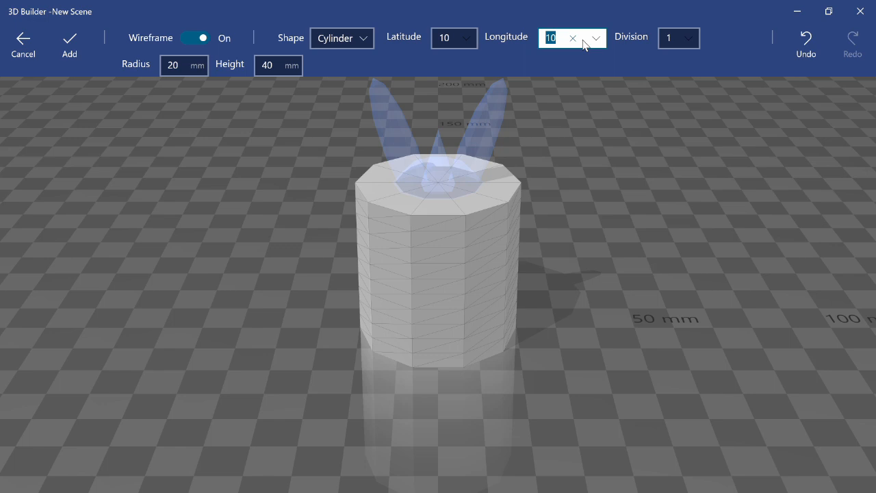
text(5)
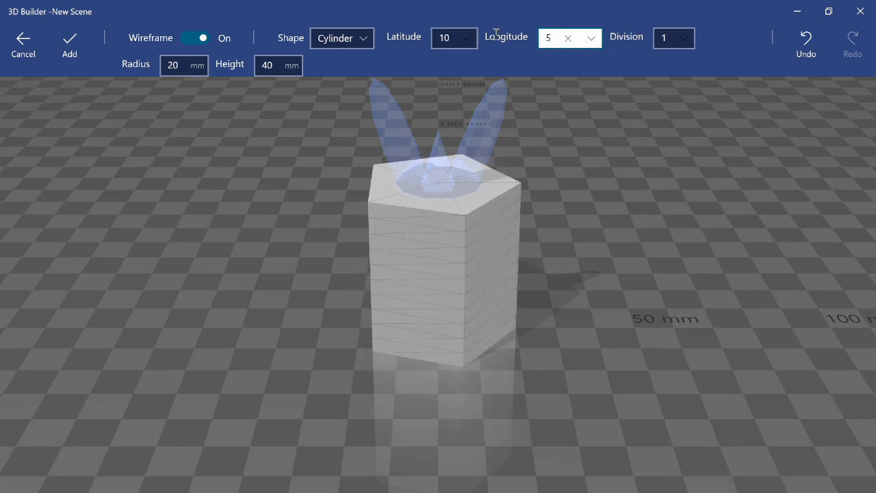
click(71, 38)
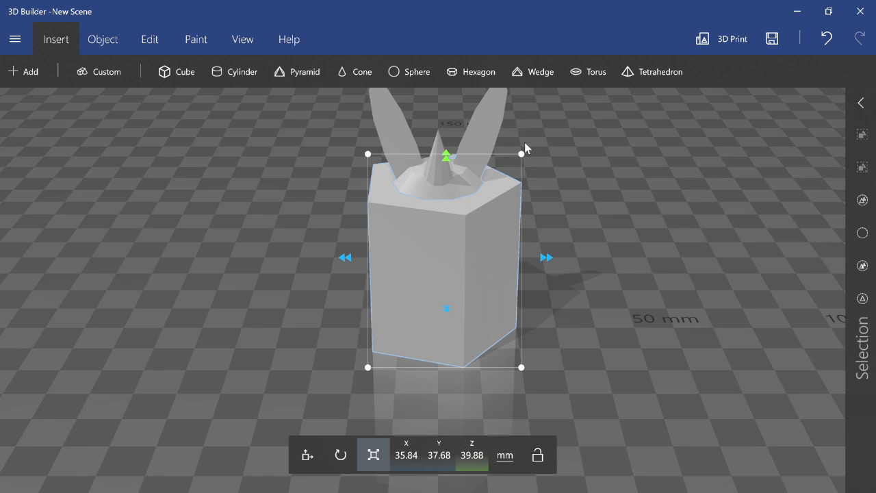
- Scale the five-sided cylinder down to about 9.51 mm tall and move it sideways and forward to about X -9.08 mm, Y -8.97 mm
drag(525, 151, 476, 237)
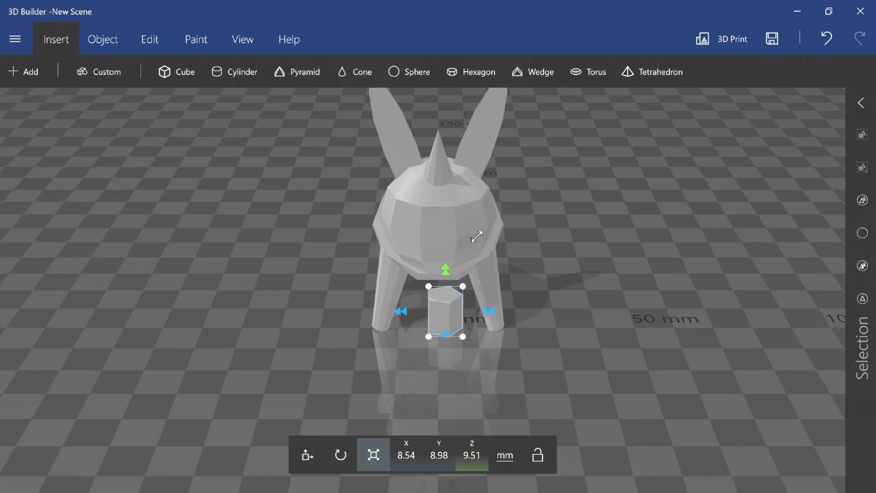
click(308, 456)
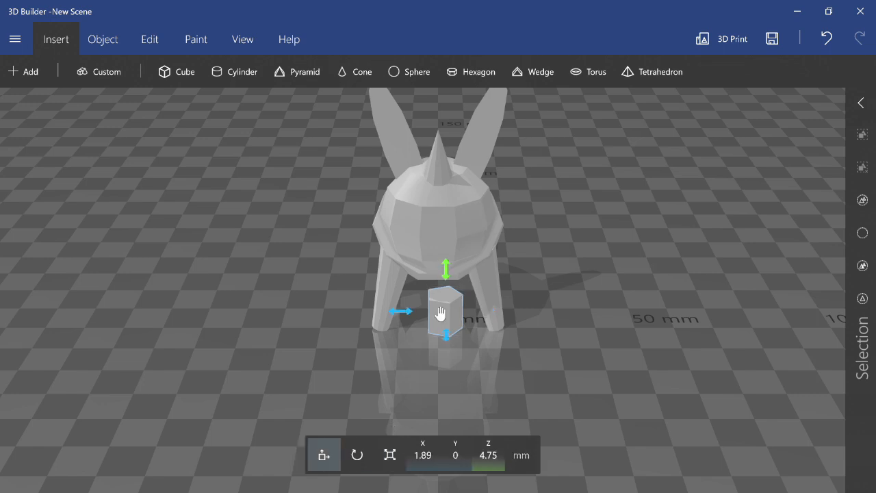
drag(442, 342, 443, 360)
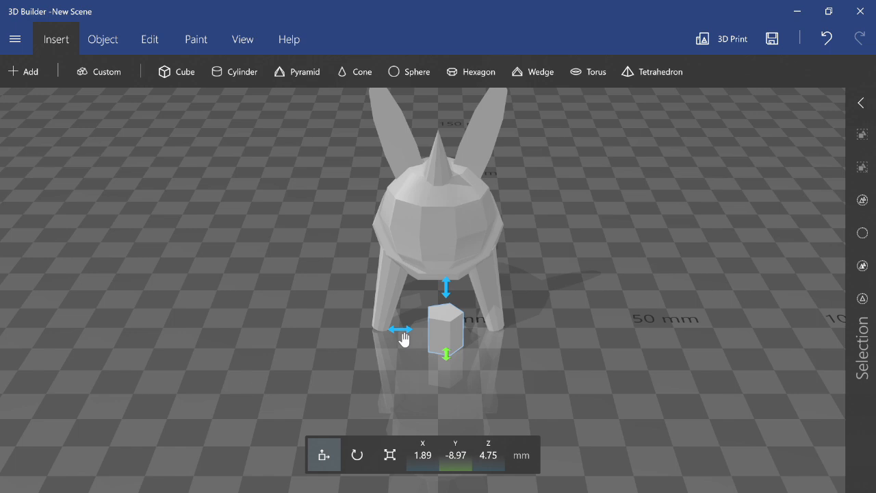
drag(404, 337, 358, 337)
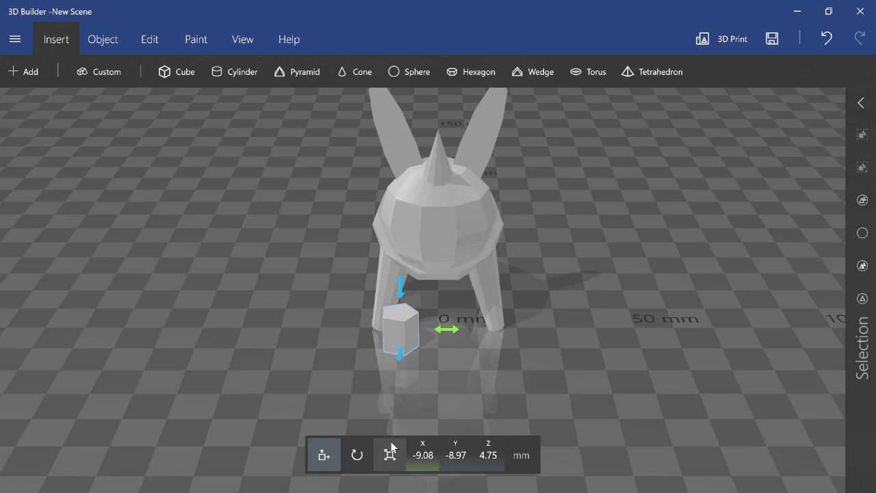
- Shrink the five-sided cylinder to about 5.1 by 5.36 by 5.67 mm and raise it to face height at about Z 31.72 mm
click(391, 449)
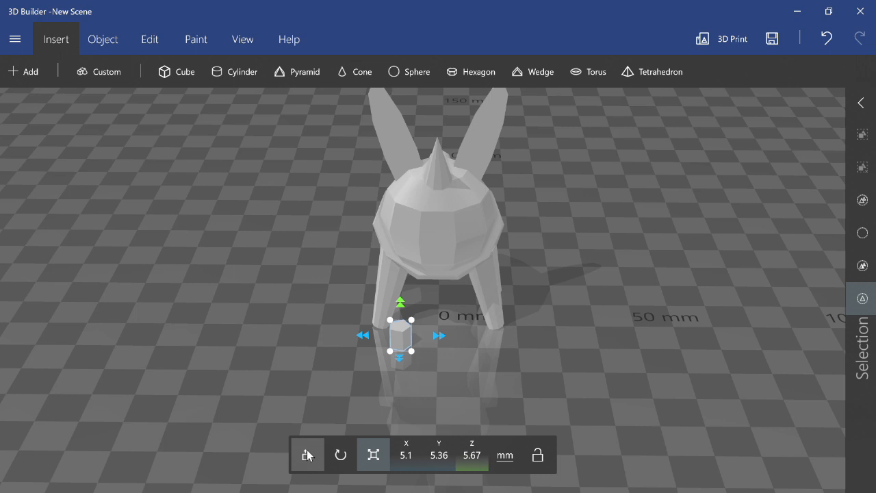
click(308, 455)
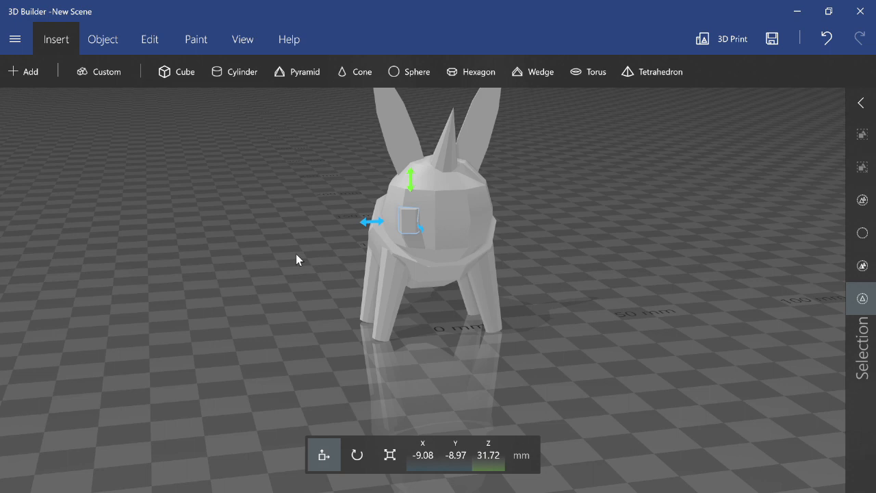
drag(295, 254, 299, 308)
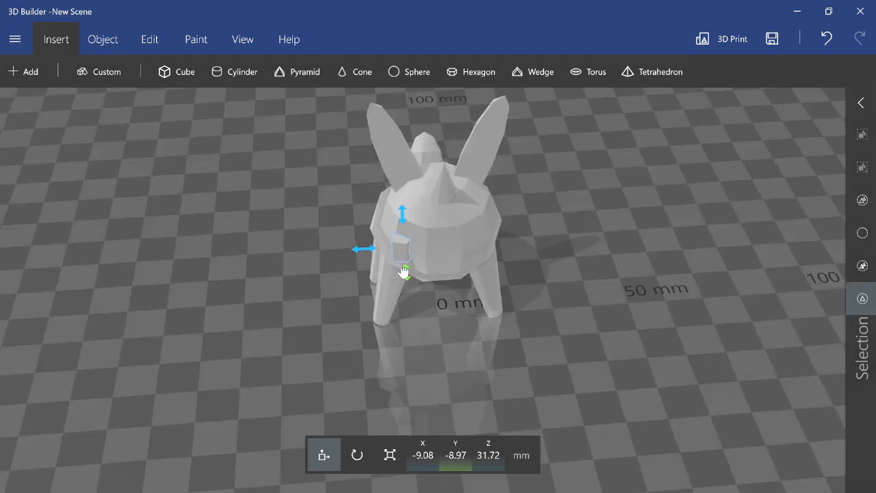
- Move the small five-sided cylinder to Y -8.43 mm, duplicate and mirror it, and place the copy across the face at about X 8.09 mm
drag(404, 272, 369, 261)
key(ctrl+d)
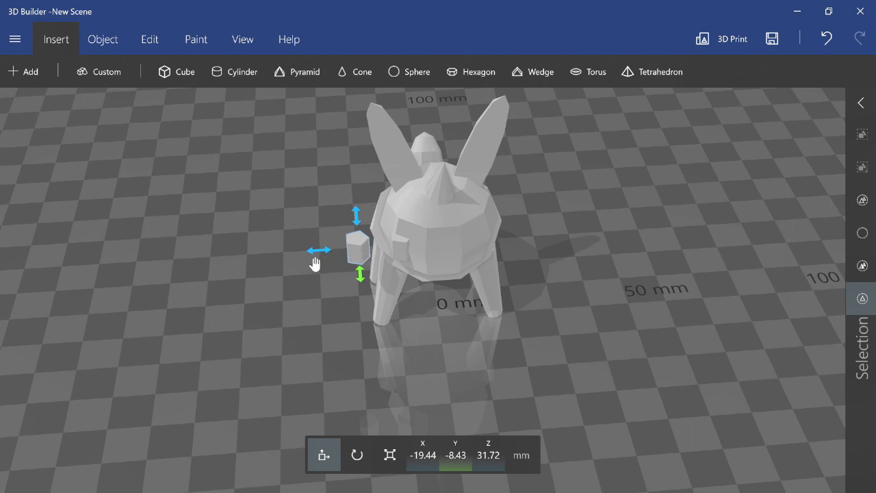
click(155, 44)
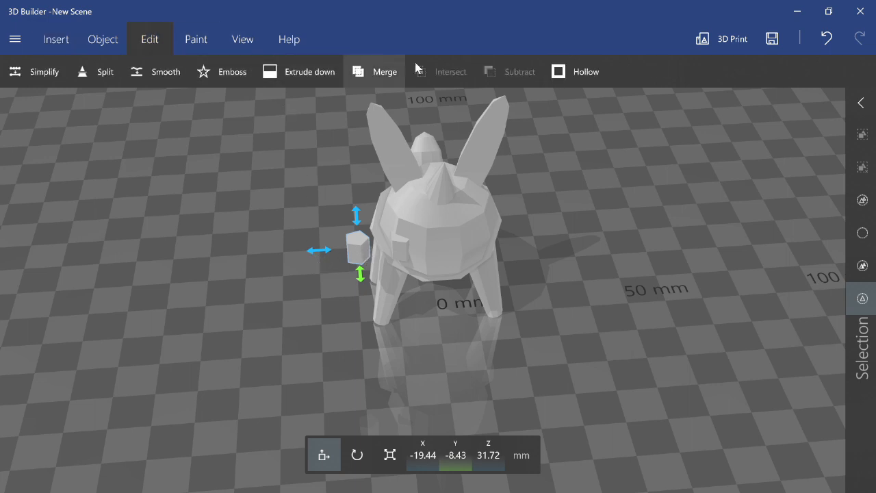
click(108, 42)
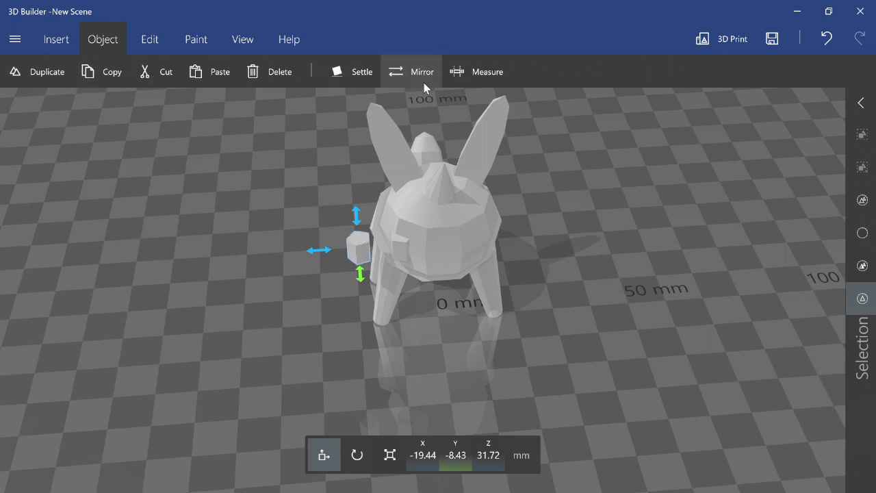
drag(317, 255, 433, 252)
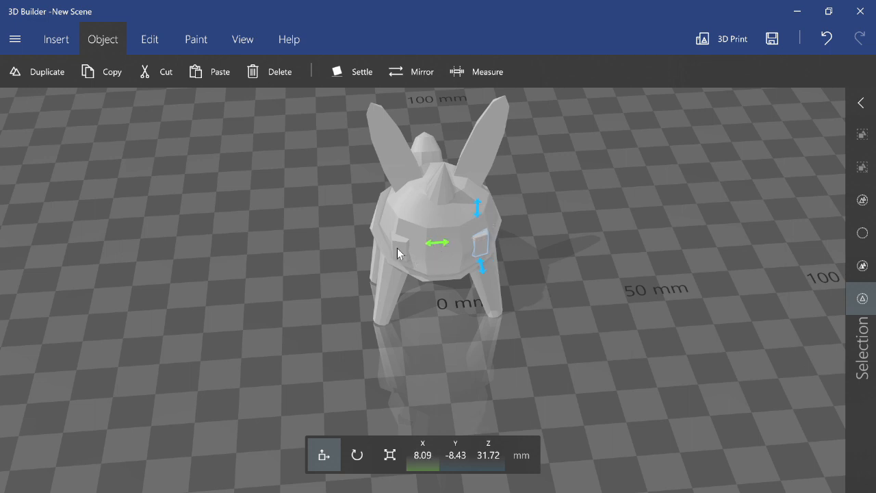
- Select both five-sided cylinders on the face and centre the pair at X 0
ctrl+click(401, 254)
text(0)
key(Return)
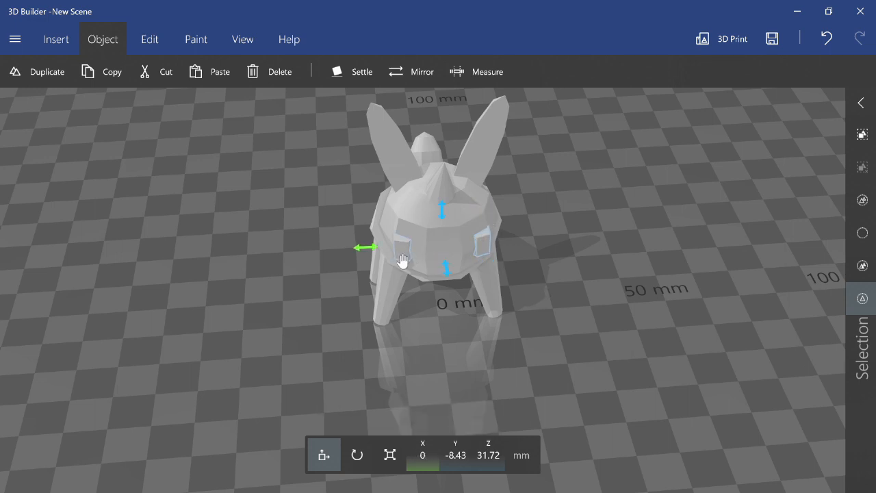
- Group the two five-sided cylinders and subtract them from the head to cut the eye sockets
click(165, 48)
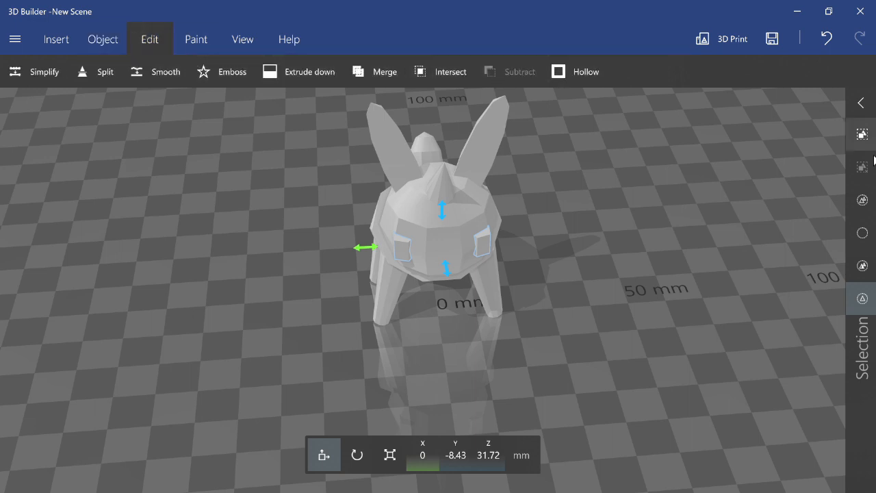
click(860, 144)
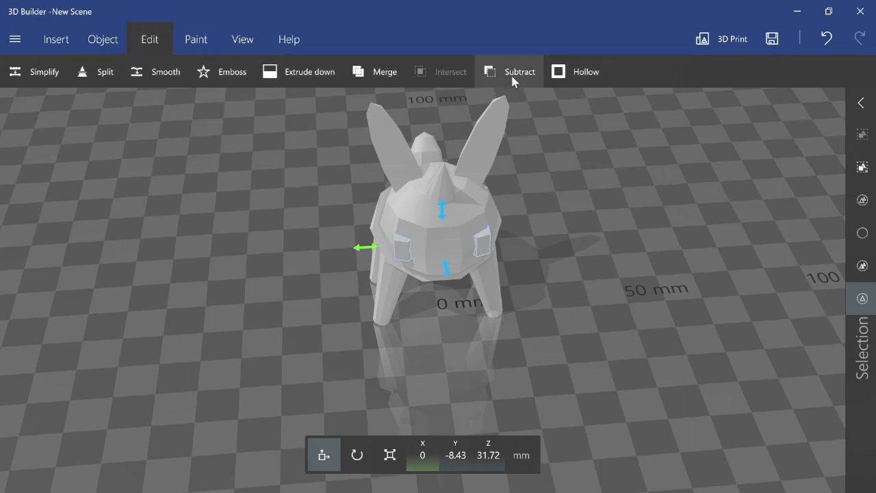
click(512, 75)
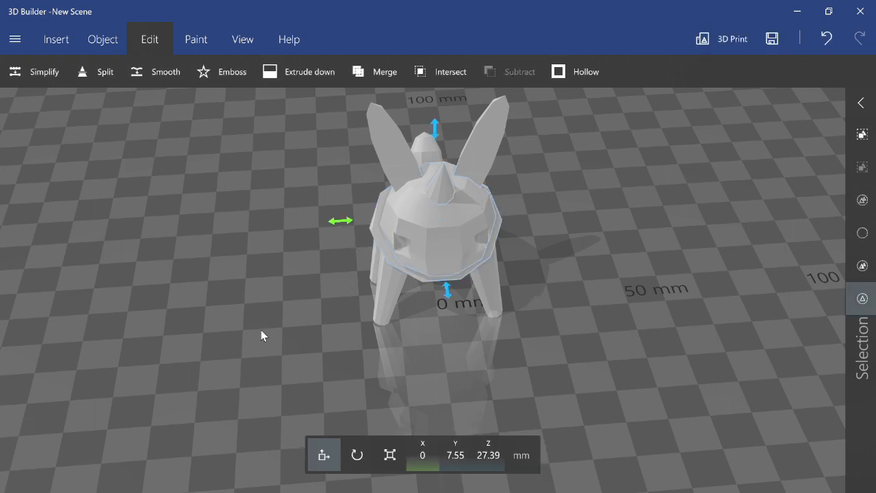
drag(261, 333, 179, 358)
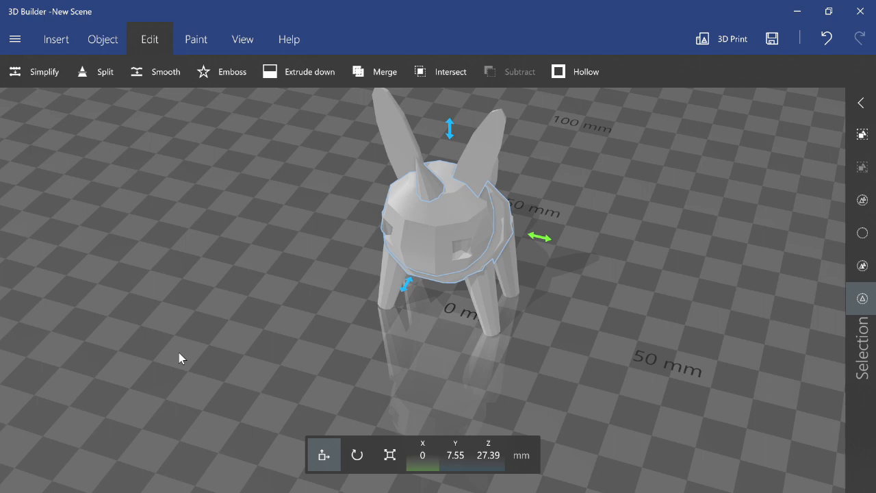
drag(179, 353, 393, 211)
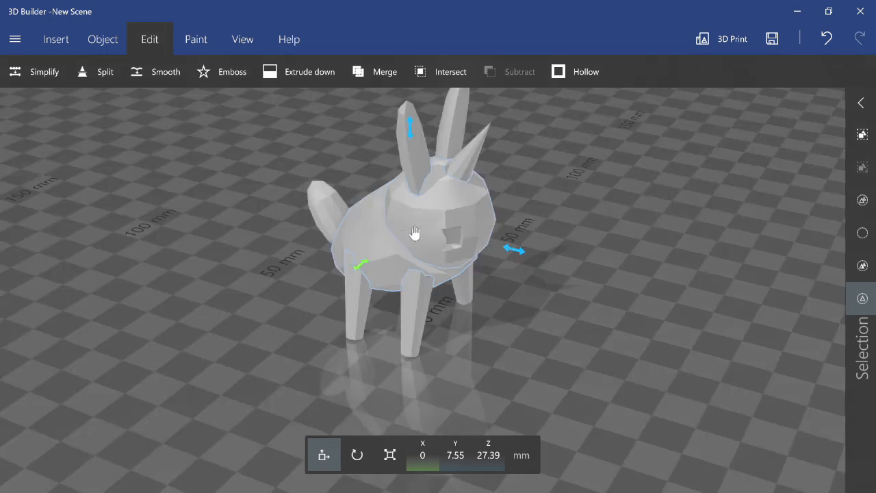
click(863, 233)
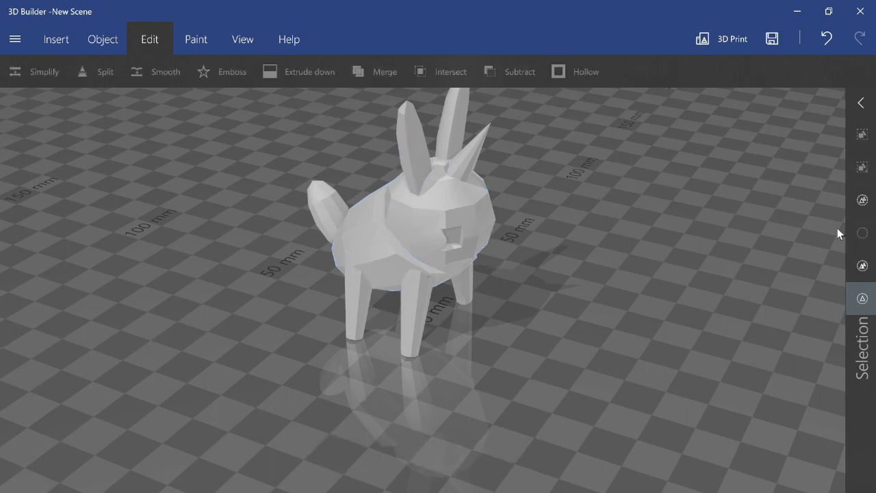
- Rotate the front leg on the negative X side to a pitch of about 11.04 degrees so its foot angles inward
click(458, 165)
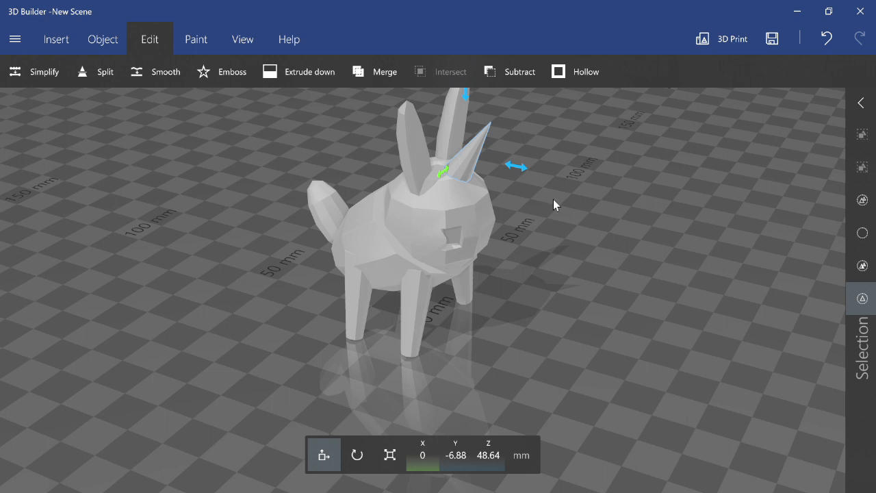
drag(644, 262, 389, 223)
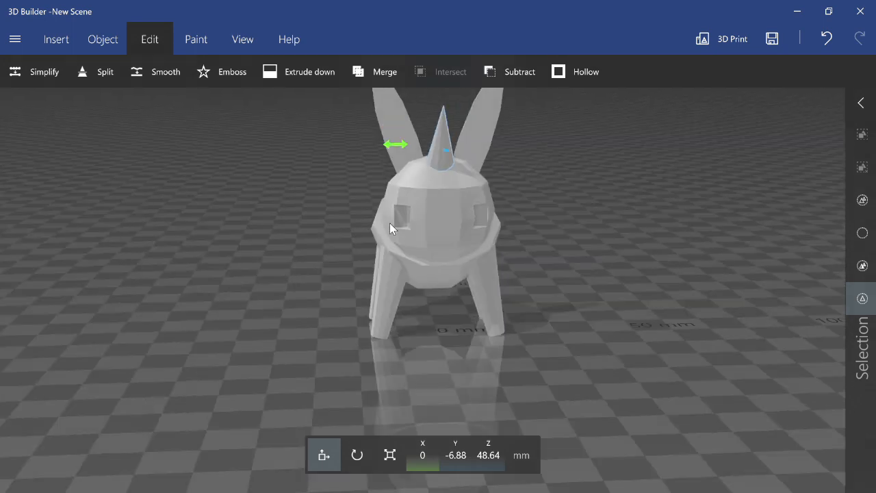
click(445, 135)
click(397, 284)
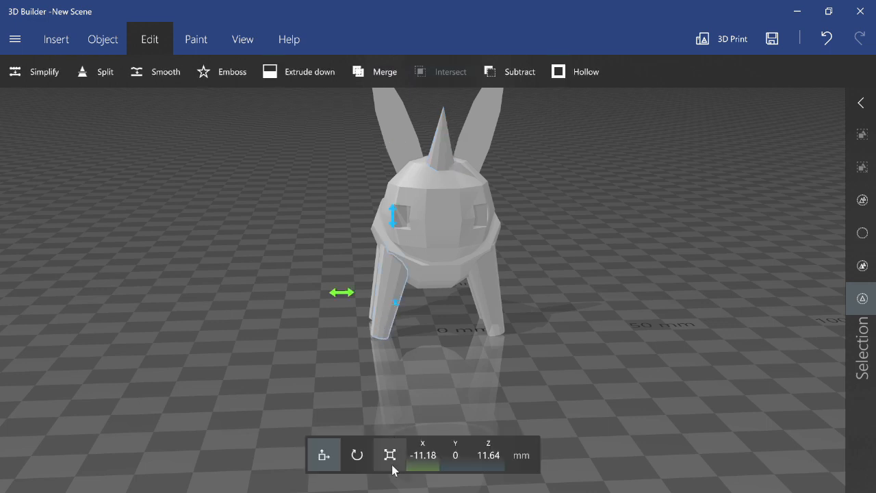
click(358, 454)
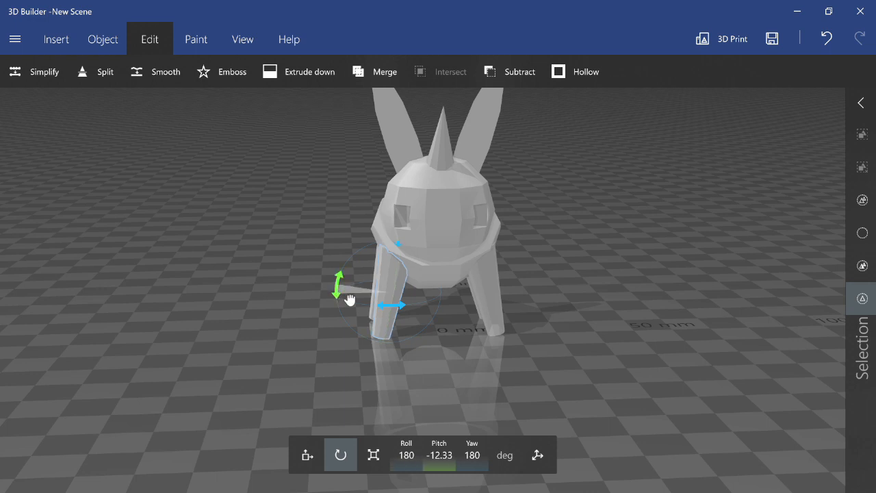
mouse_move(350, 299)
mouse_down()
mouse_move(371, 306)
mouse_move(346, 304)
mouse_up()
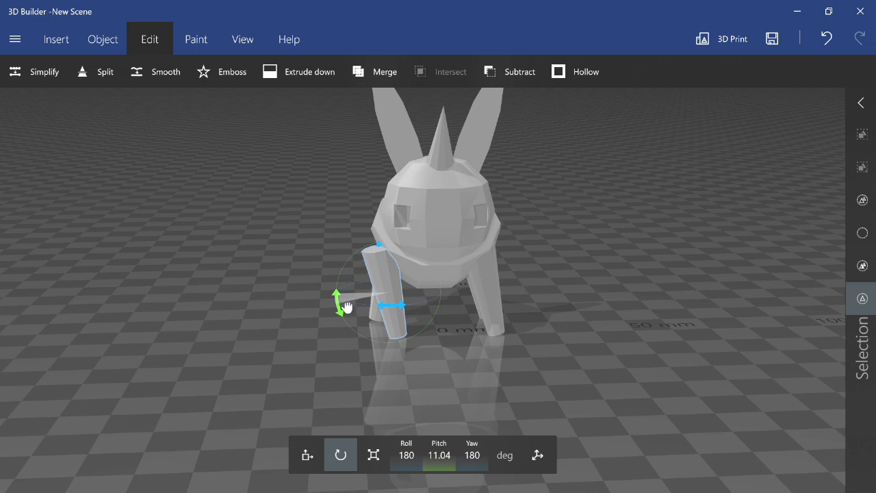
- Delete the other front leg, on the positive X side
click(452, 290)
click(495, 301)
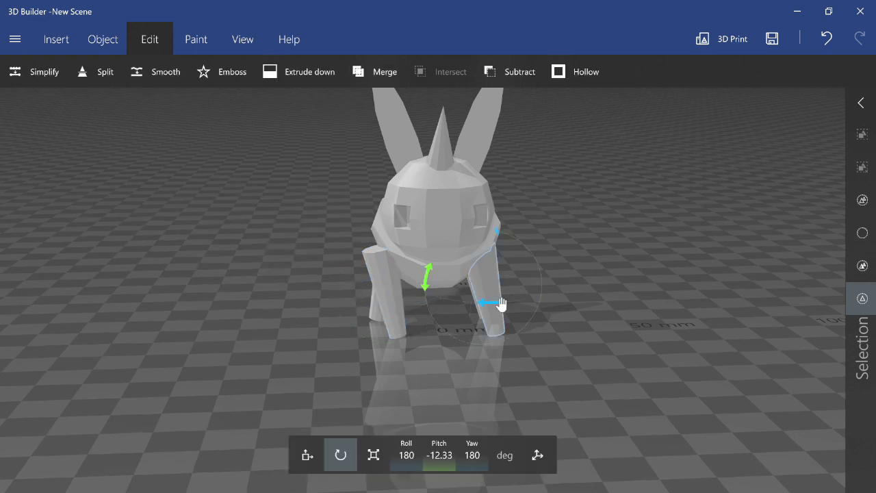
click(501, 304)
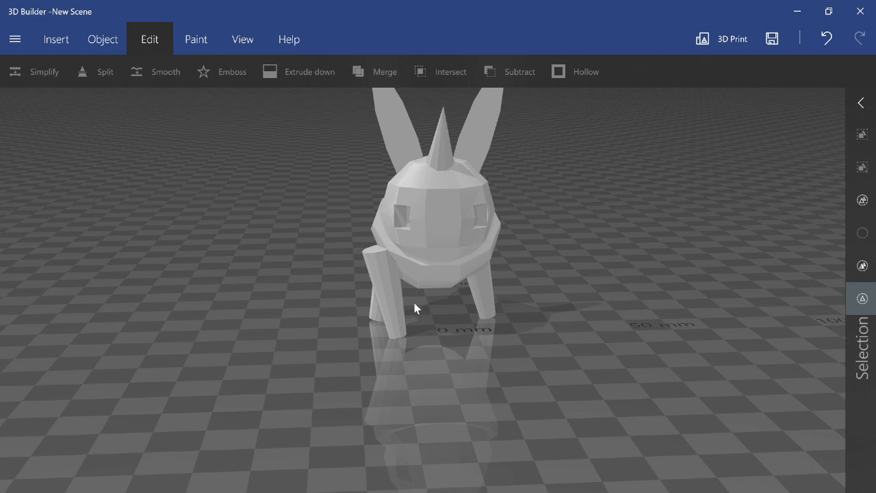
- Move the remaining front leg inward under the chest to about X -5.4 mm
click(384, 302)
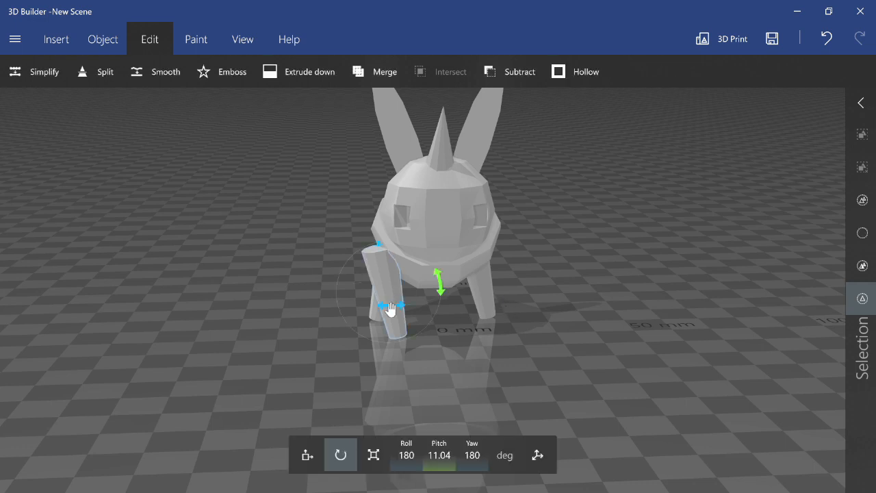
click(308, 454)
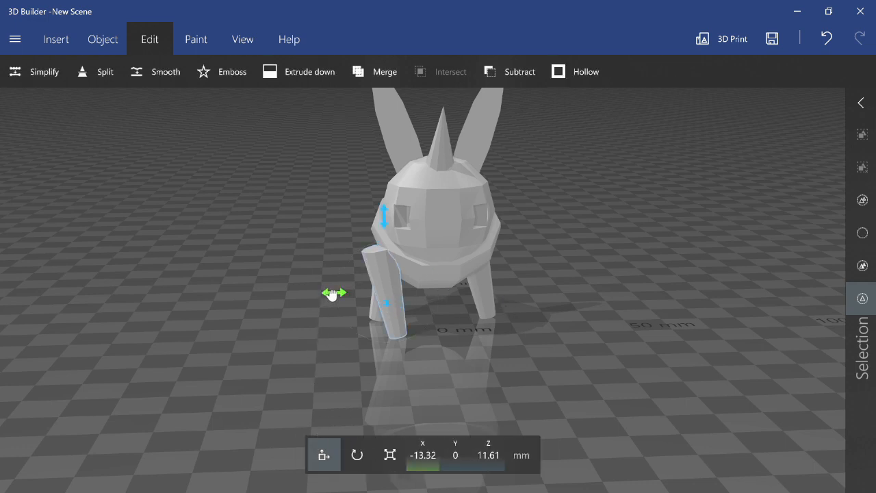
drag(331, 294, 360, 297)
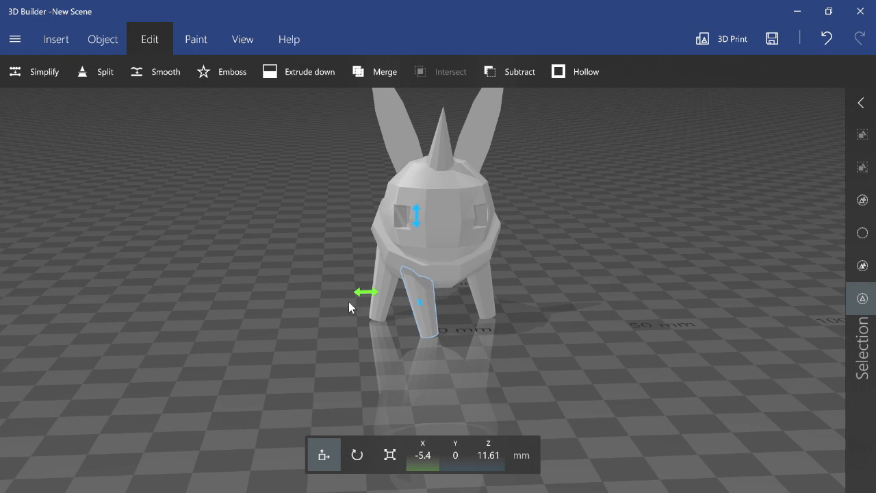
right_drag(284, 321, 311, 307)
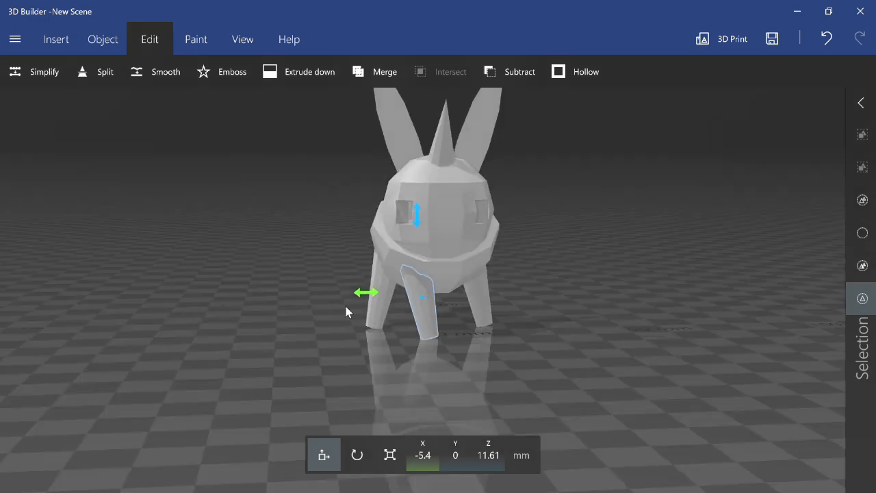
- Duplicate the angled front leg, mirror the copy, and move it to about X 5.4 mm
key(ctrl+d)
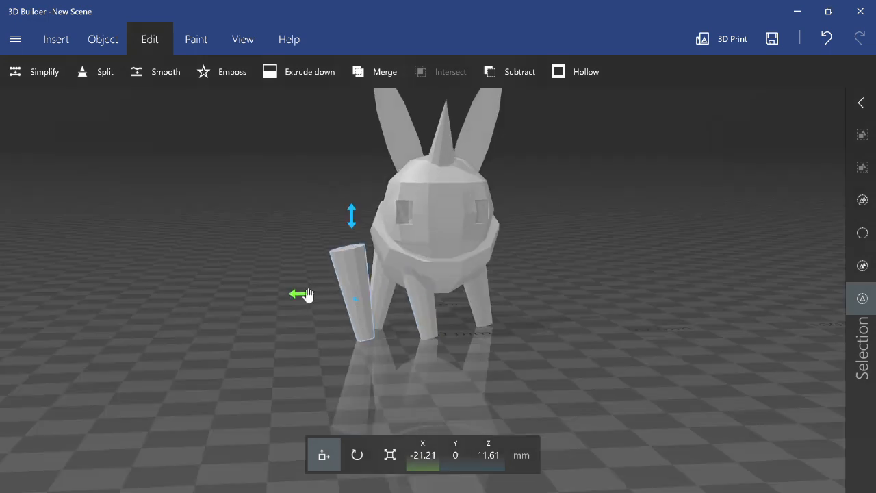
click(101, 39)
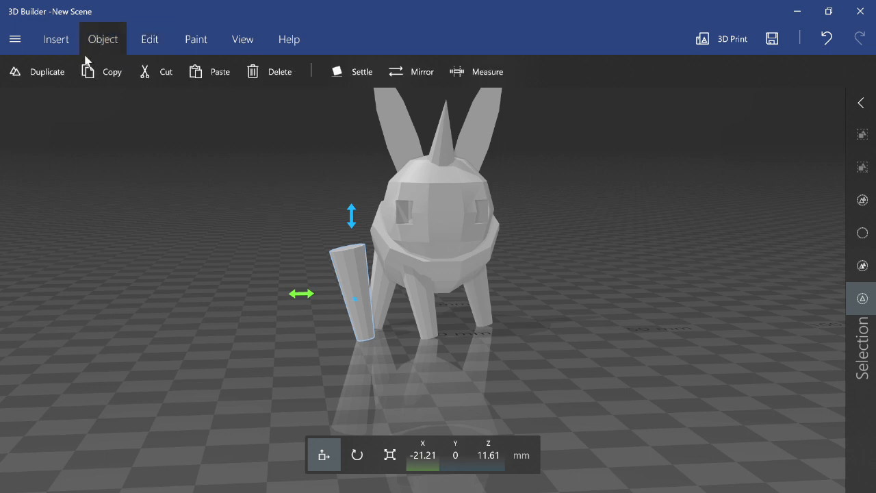
click(409, 74)
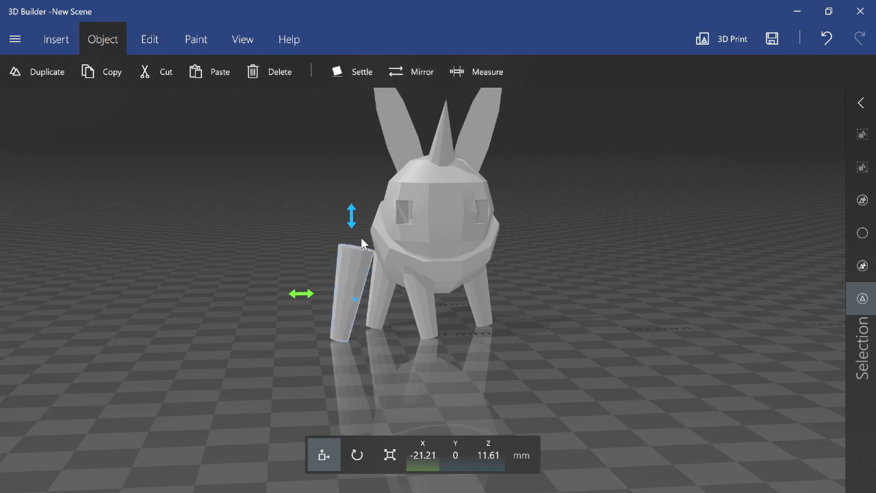
drag(309, 296, 410, 323)
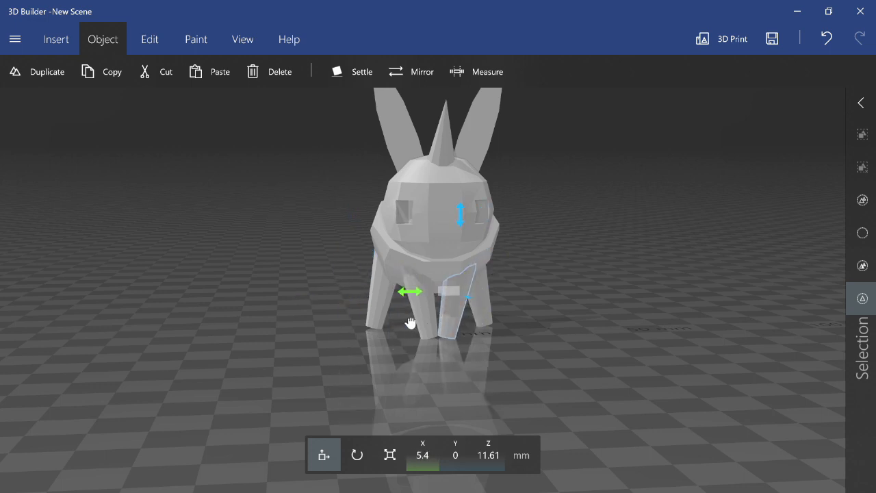
- Select both front legs, centre the pair at X 0, and clear the selection
ctrl+click(425, 317)
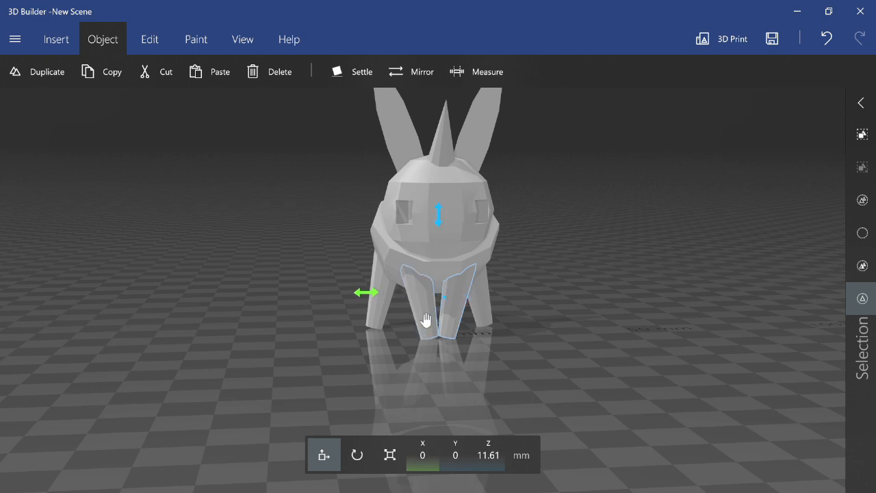
text(0)
key(Return)
click(445, 294)
click(266, 311)
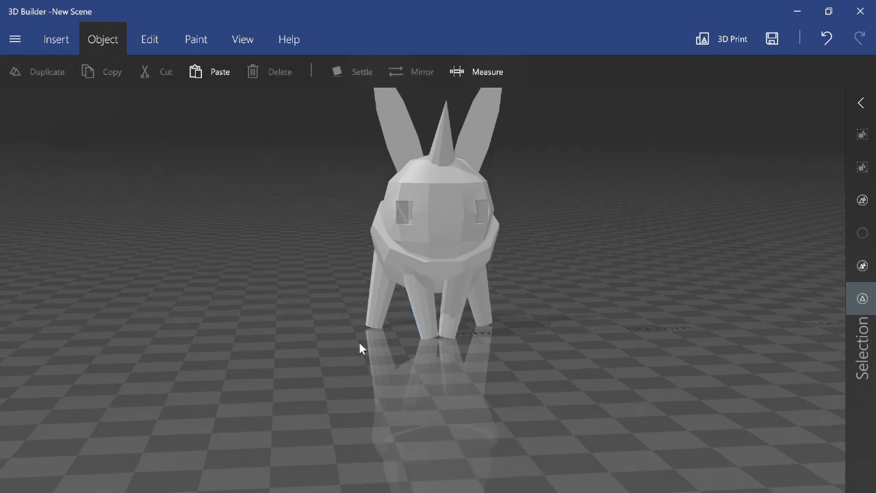
- Move the hind leg on the negative X side inward to about X -8.36 mm
drag(360, 343, 340, 325)
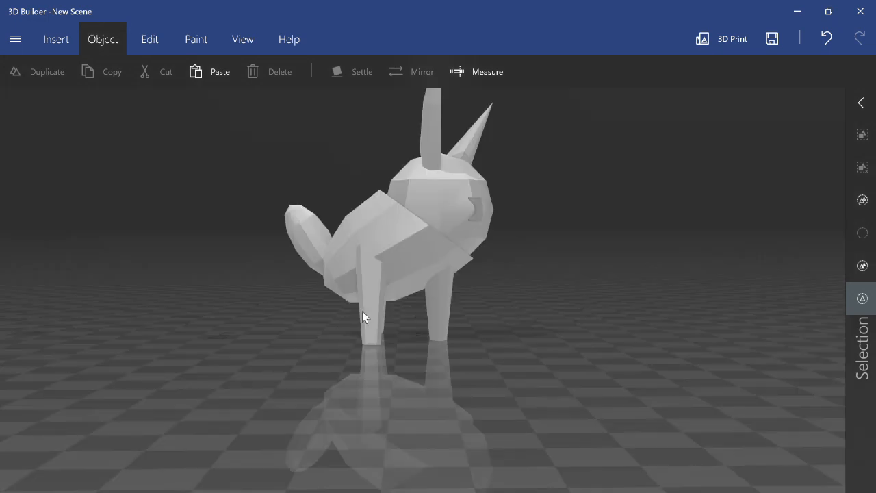
click(368, 313)
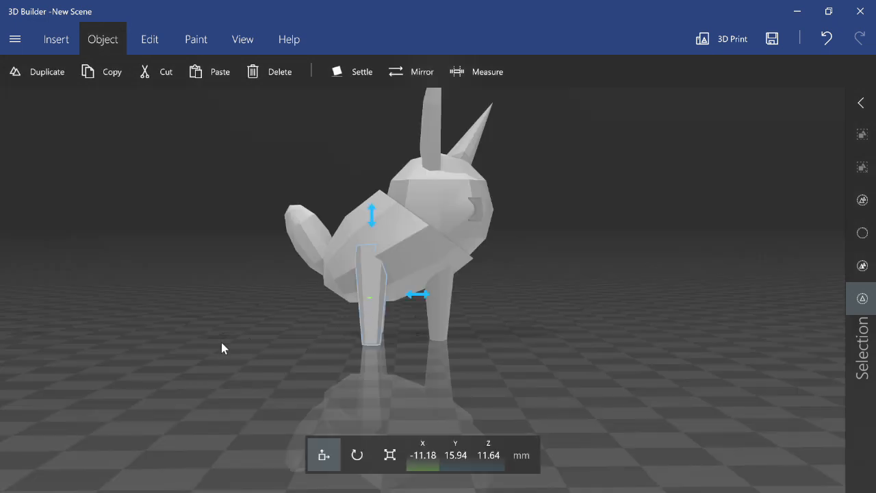
drag(295, 356, 345, 332)
ctrl+click(349, 327)
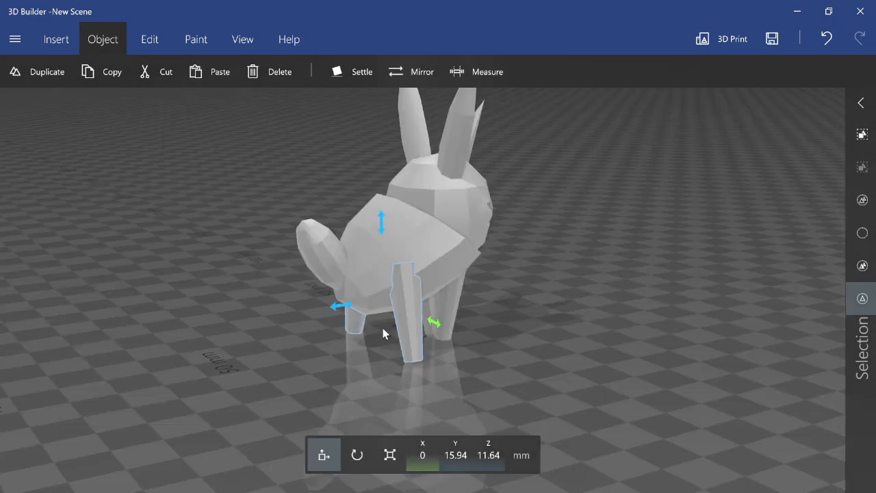
ctrl+click(355, 330)
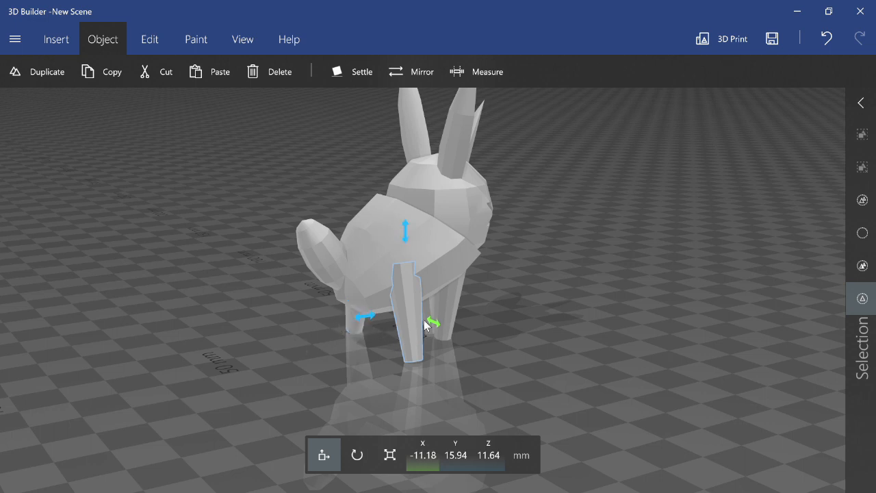
drag(428, 323, 383, 334)
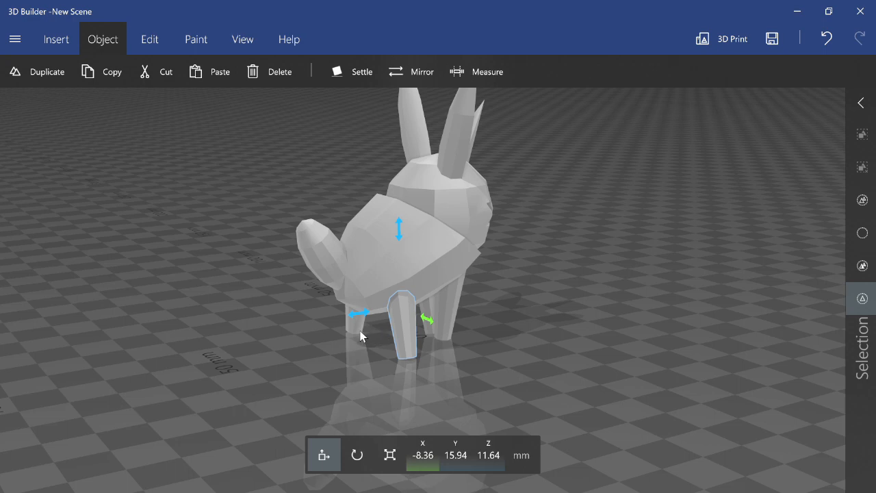
- Select both hind legs together and centre the pair at X 0
ctrl+click(361, 335)
text(0)
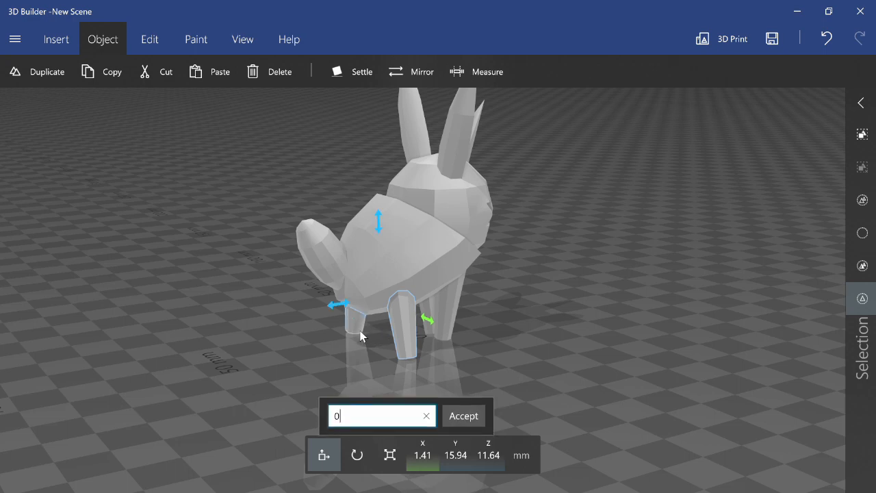
key(Return)
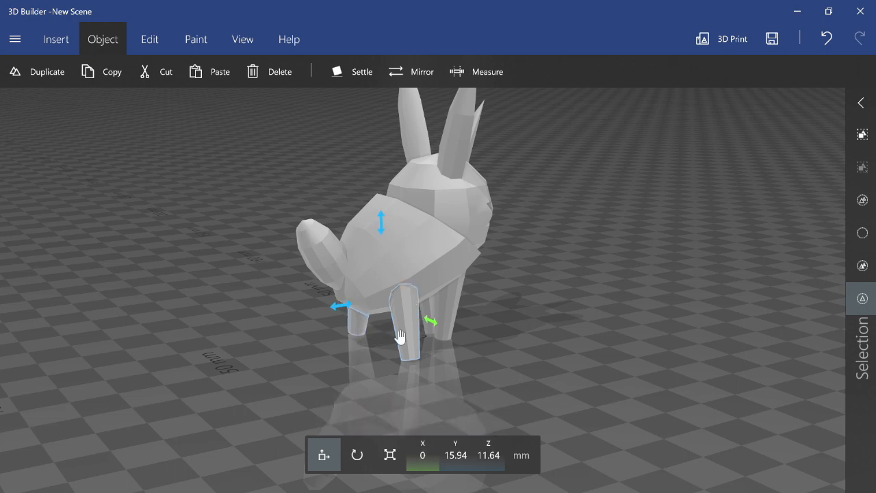
- Rotate both hind legs together so their feet swing forward, to a roll of about -124.66°
click(357, 455)
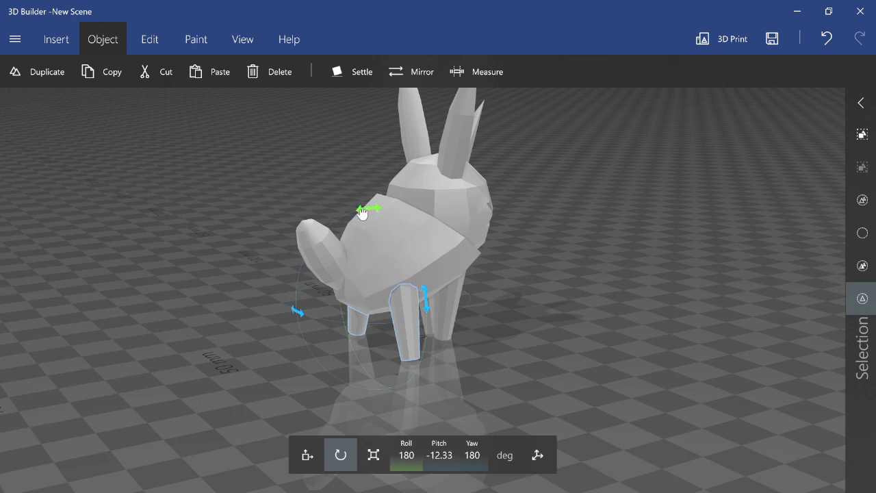
drag(362, 213, 308, 245)
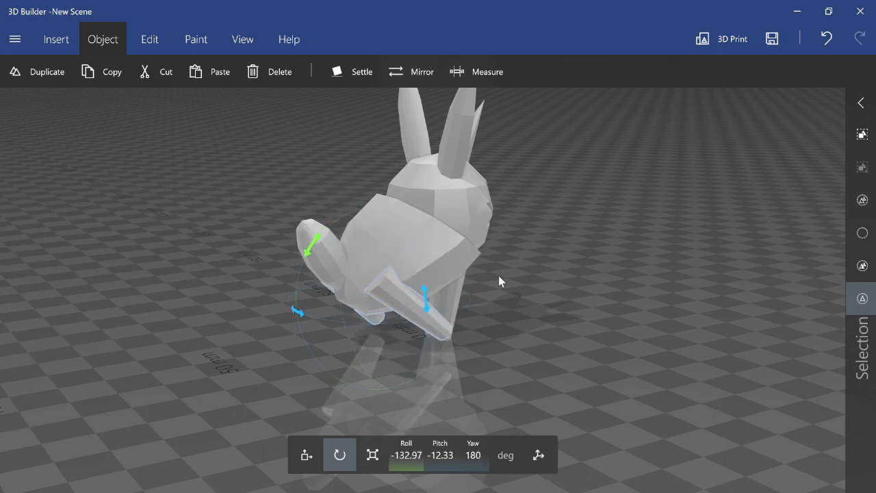
drag(607, 299, 480, 287)
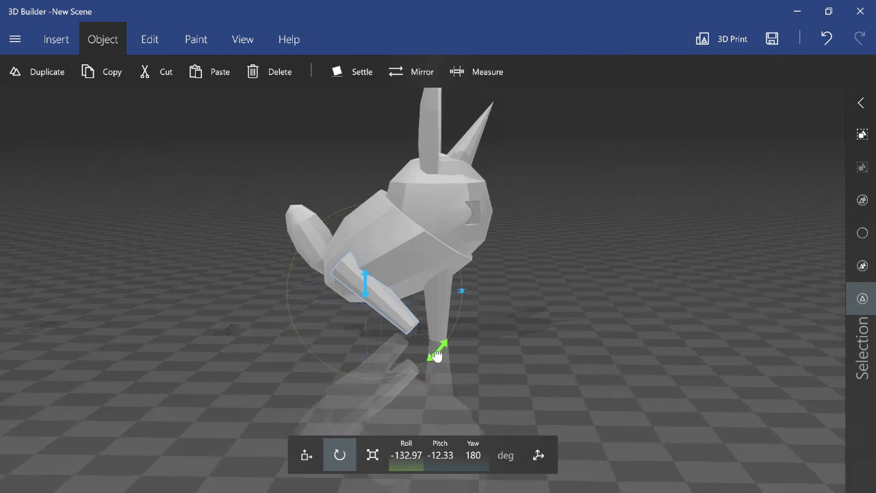
drag(439, 355, 370, 388)
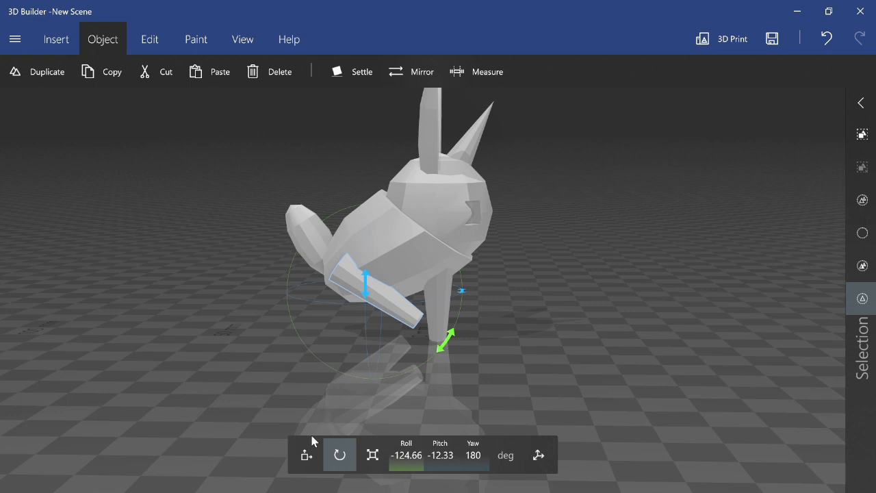
- Lower the rotated hind legs to about Z 10.21 mm and clear the selection
click(307, 454)
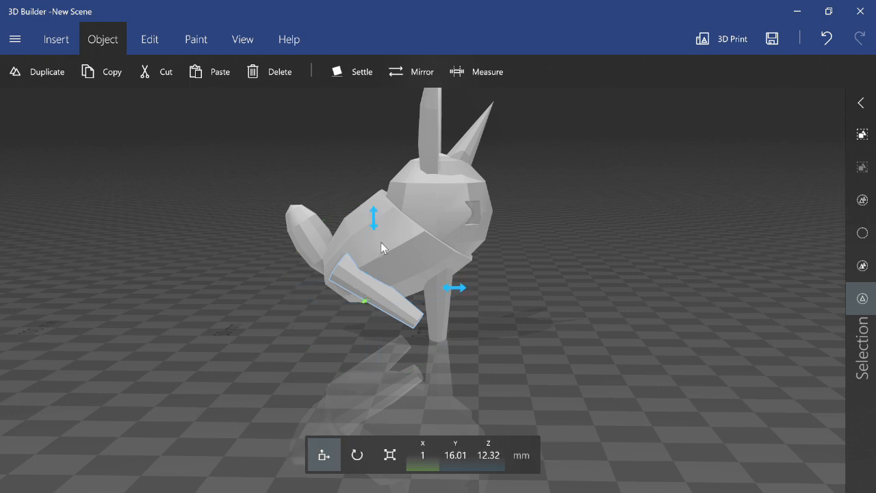
mouse_move(374, 221)
mouse_down()
mouse_move(378, 252)
mouse_move(374, 230)
mouse_up()
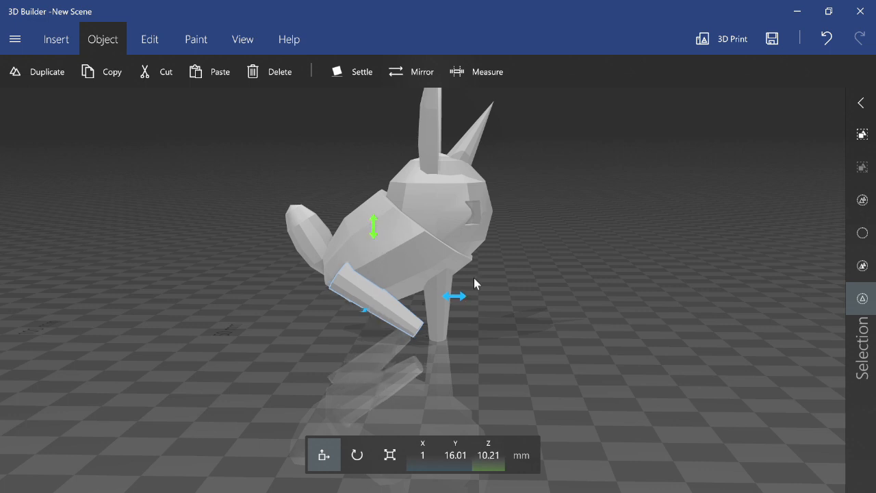
right_drag(574, 351, 461, 336)
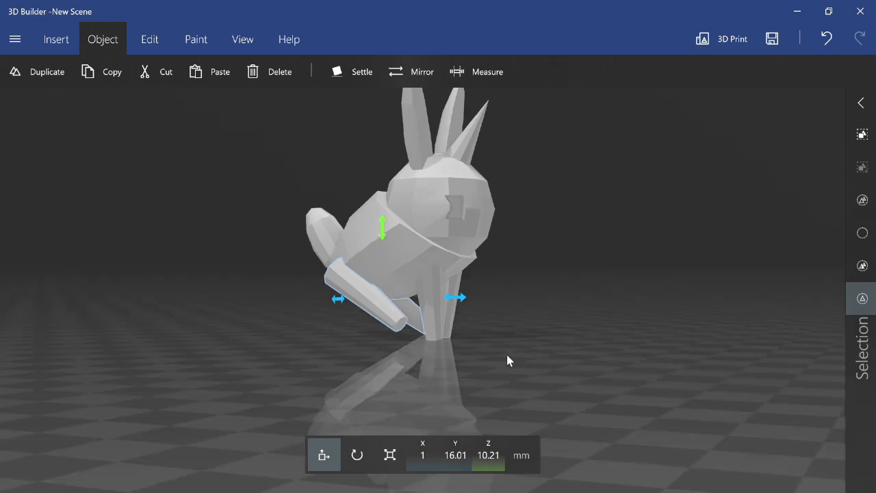
right_drag(508, 360, 813, 200)
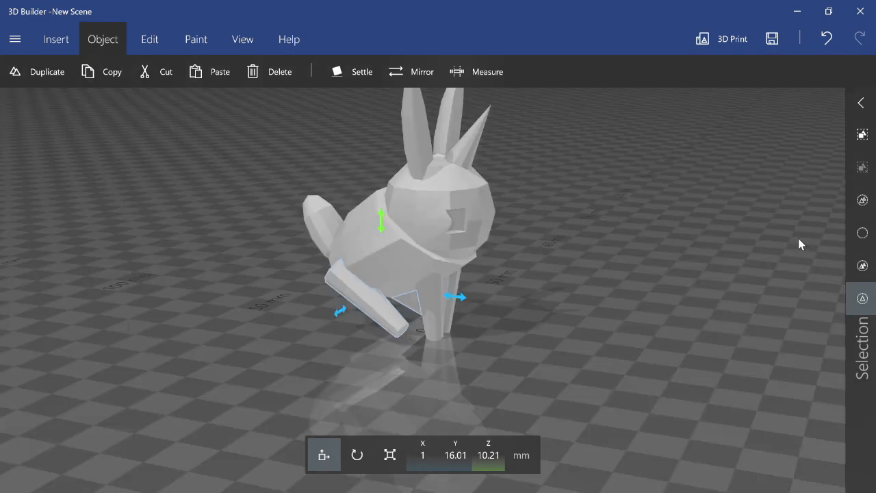
click(820, 243)
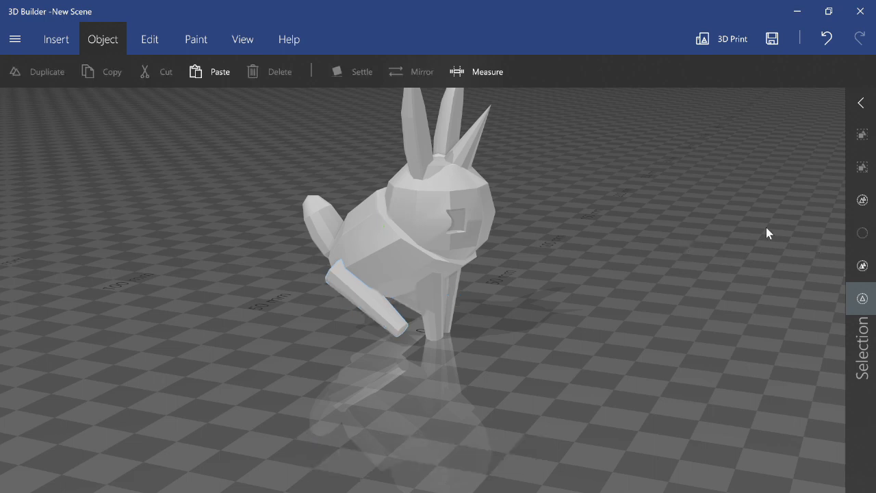
- Select the whole animal, preview how it settles on the ground, and cancel the settling
click(863, 199)
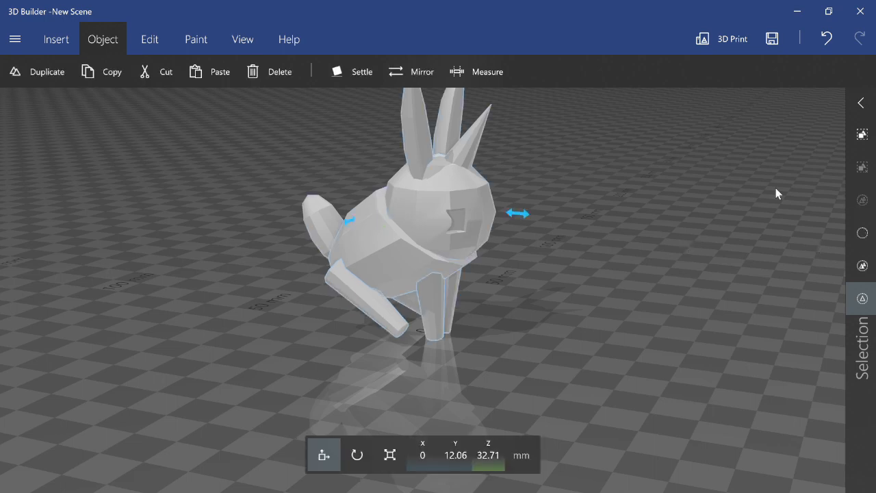
click(356, 455)
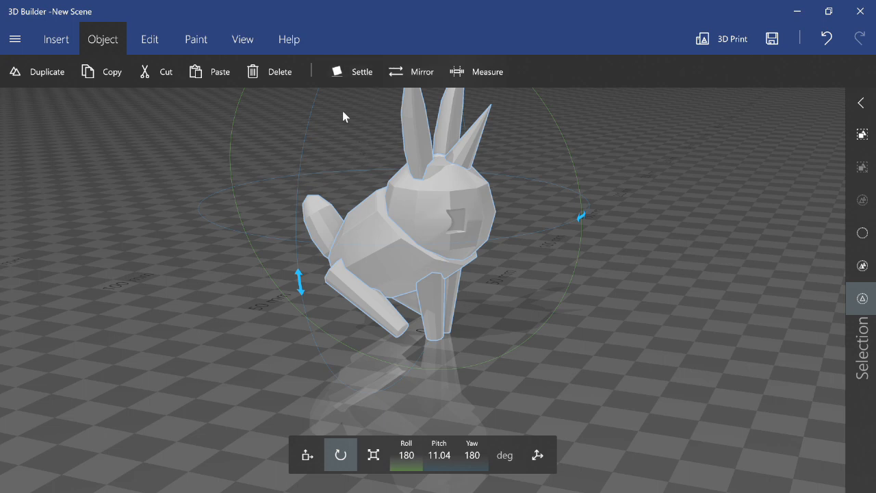
click(350, 82)
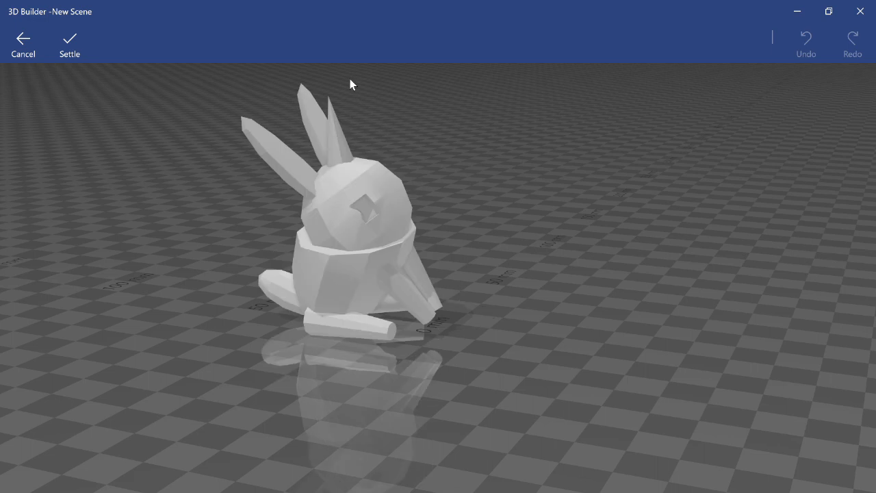
drag(350, 84, 293, 263)
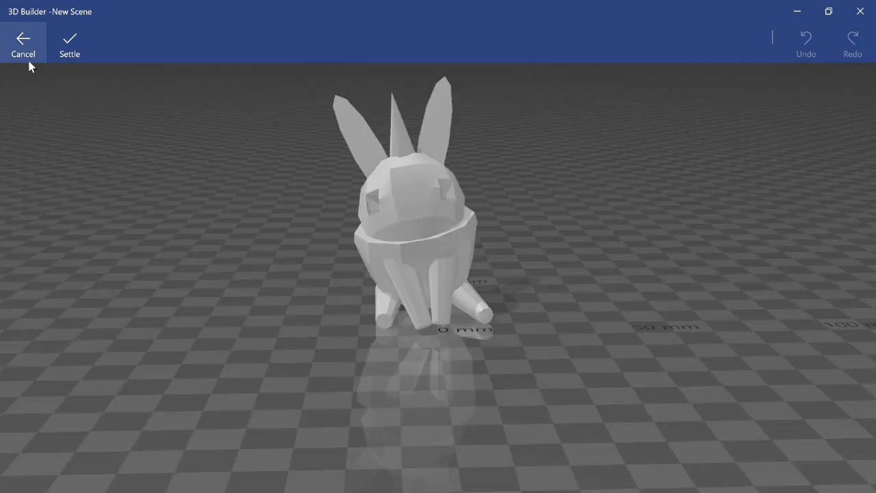
click(24, 43)
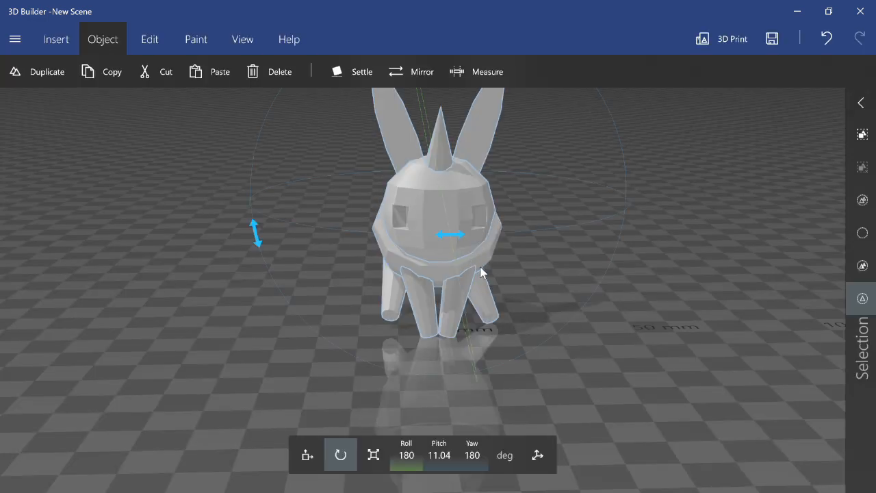
- Undo the lowering and rotation of the hind legs
key(ctrl+z)
key(ctrl+z)
key(ctrl+y)
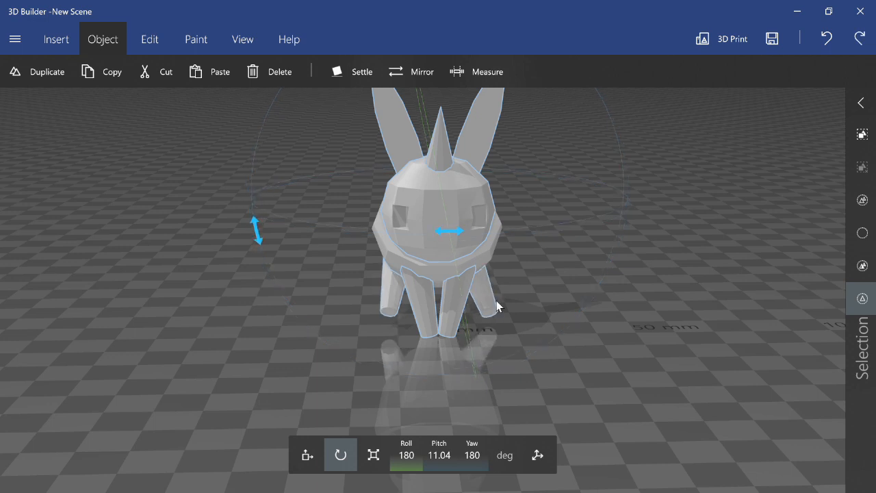
key(ctrl+y)
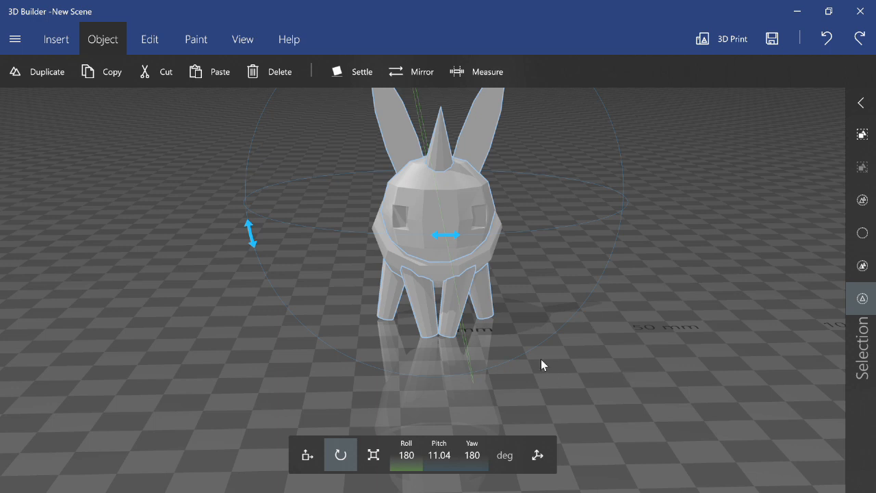
- Clear the selection, select both hind legs, and group them
click(870, 234)
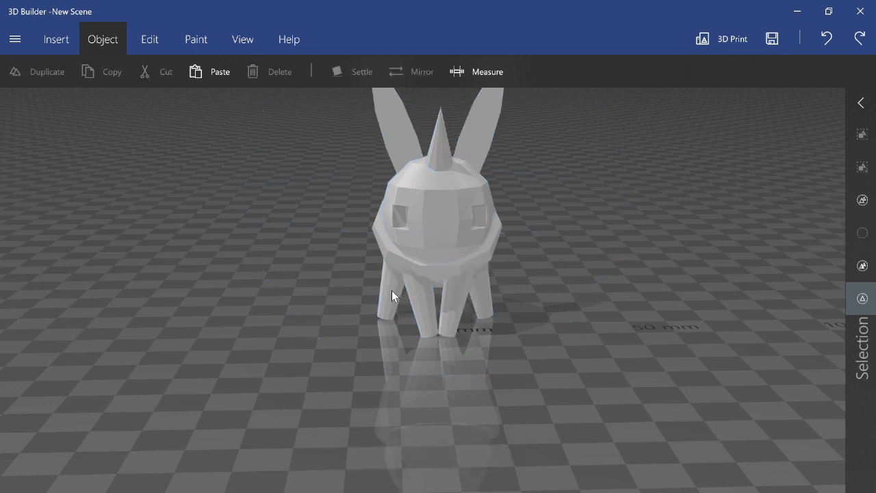
key(ctrl+z)
key(ctrl+y)
click(392, 290)
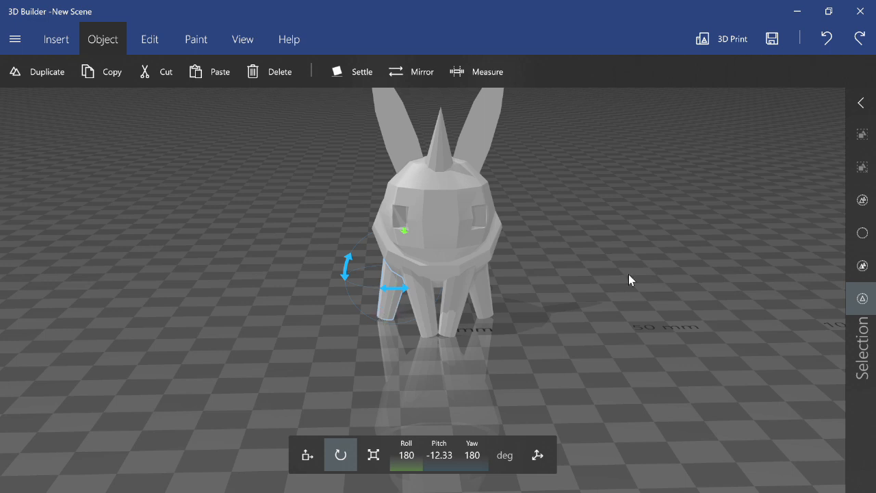
ctrl+click(478, 295)
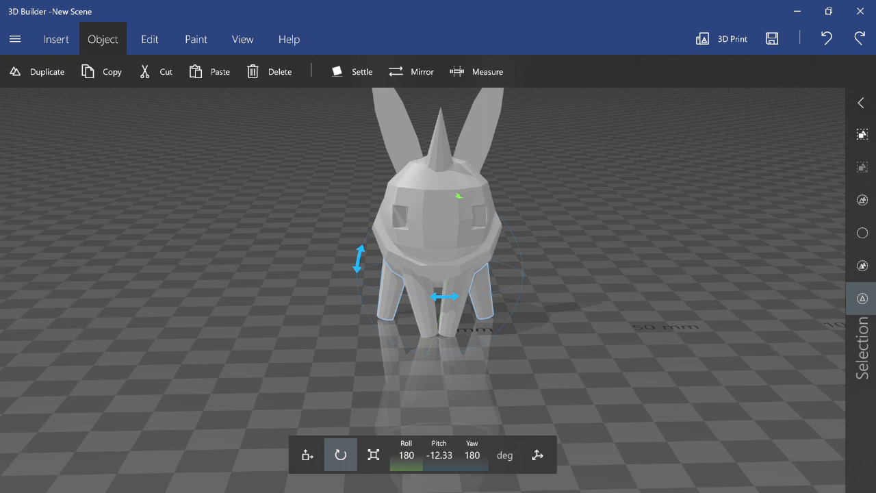
click(865, 144)
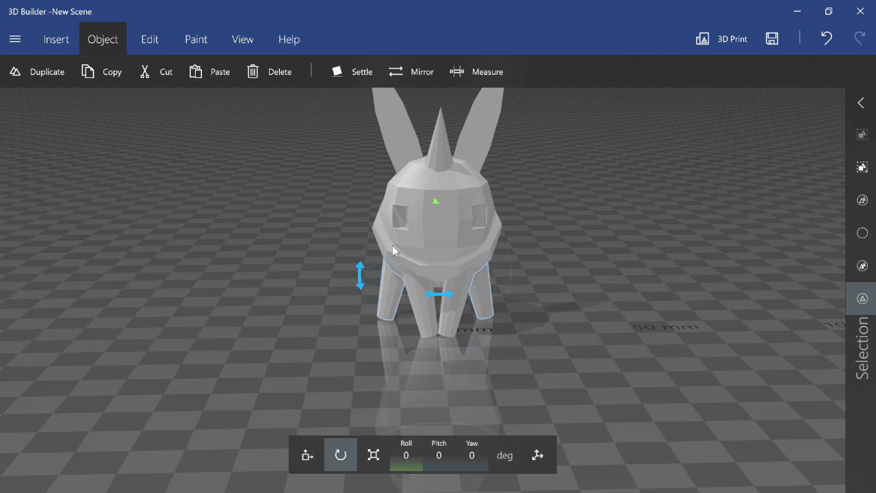
- Rotate the grouped hind legs to a roll of about -64.78° and move them to about Y 13.65 mm, Z 10.05 mm
drag(246, 228, 274, 226)
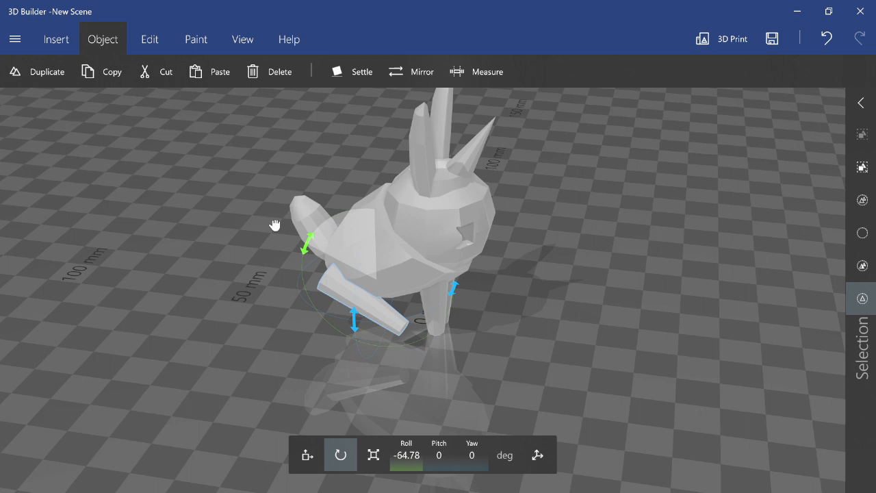
right_drag(192, 349, 258, 303)
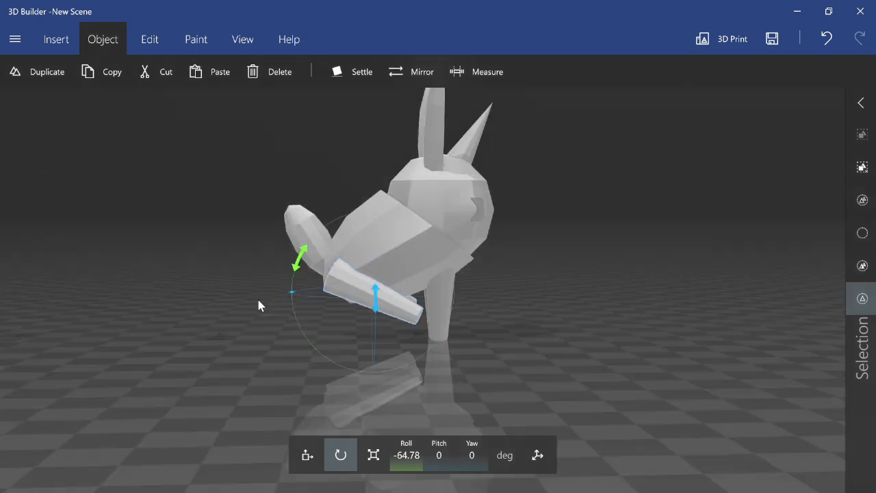
click(309, 454)
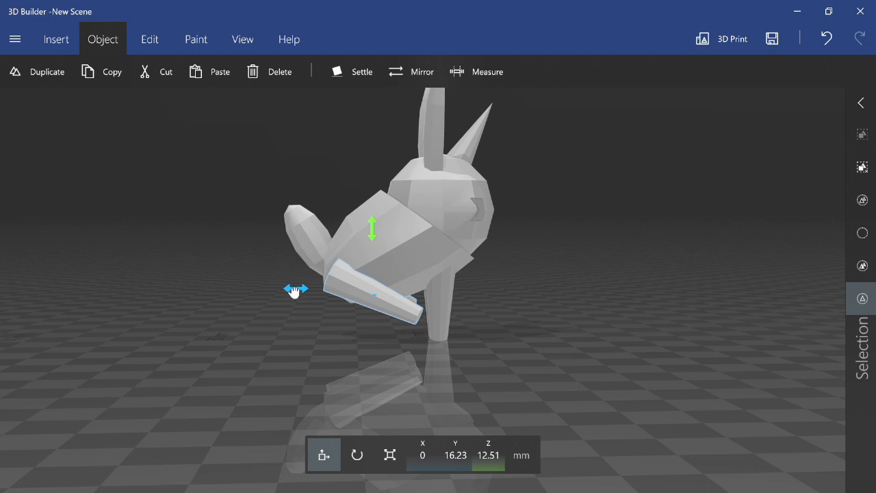
drag(294, 292, 314, 297)
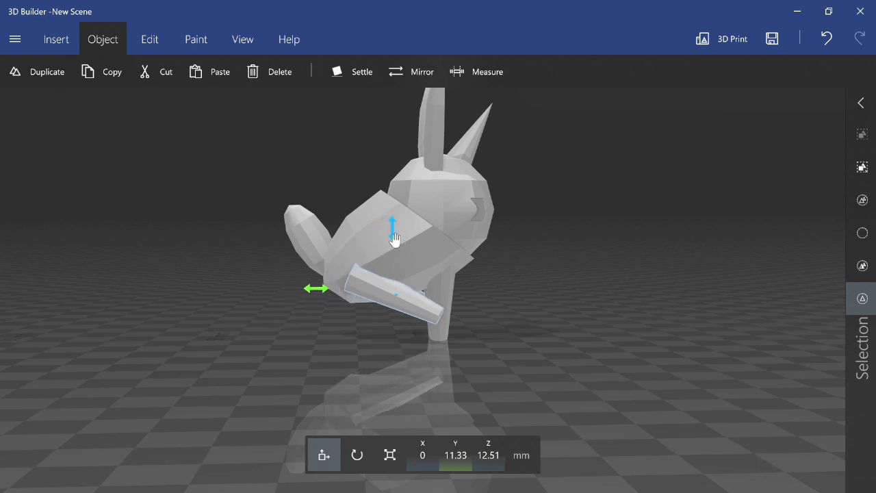
drag(393, 237, 383, 258)
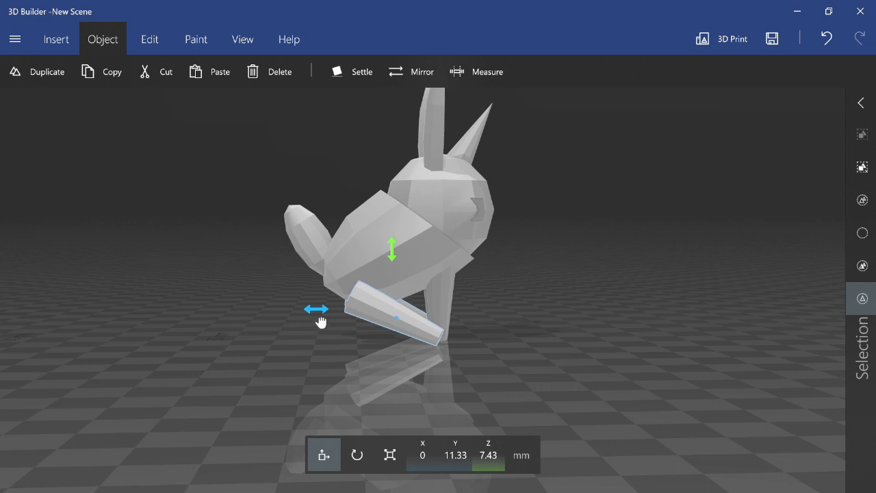
drag(319, 319, 304, 319)
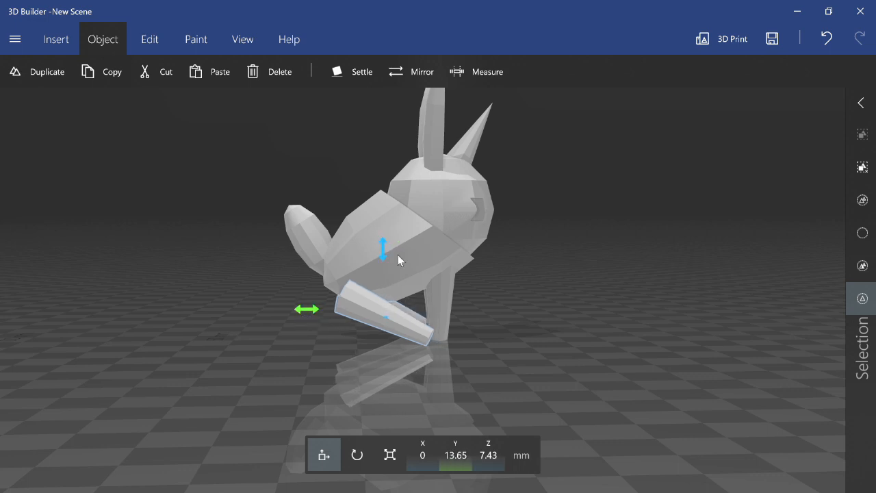
drag(383, 248, 379, 242)
mouse_move(585, 357)
mouse_down()
mouse_move(454, 306)
mouse_move(488, 420)
mouse_move(602, 384)
mouse_move(584, 370)
mouse_up()
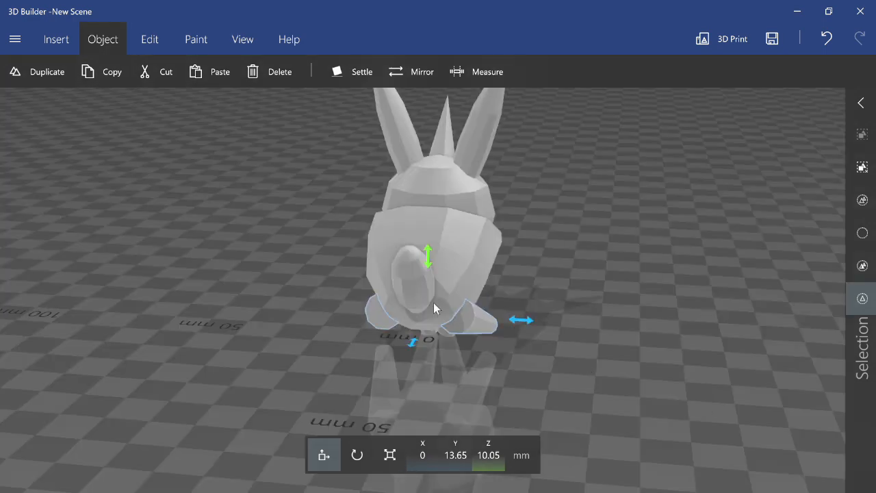
- Ungroup the hind legs to move one inward, and regroup the narrower pair centred at X 0
click(454, 324)
click(474, 321)
click(856, 176)
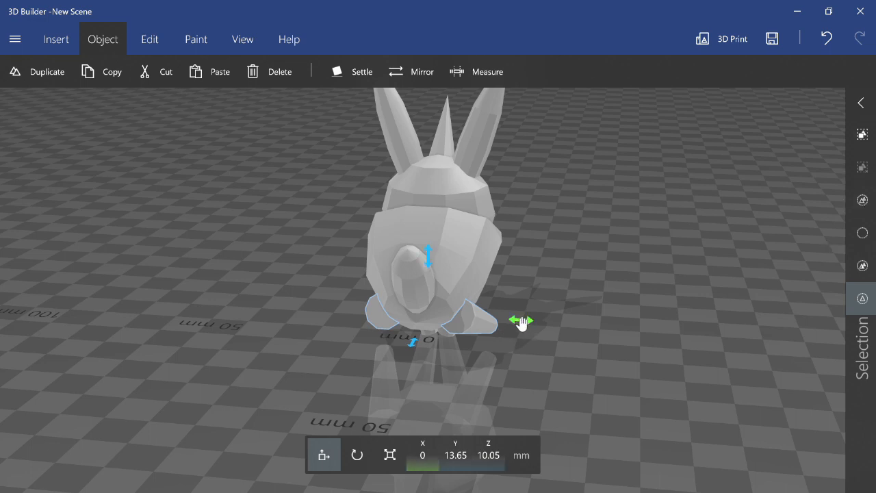
drag(526, 332, 493, 333)
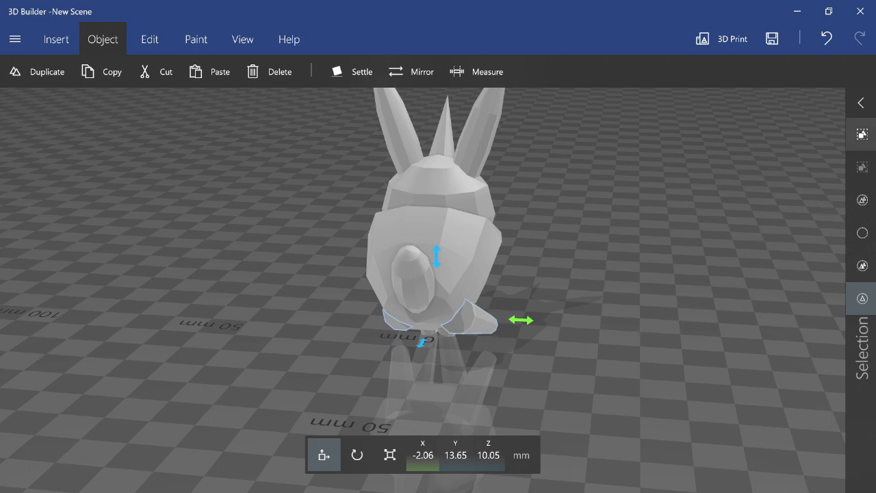
click(868, 134)
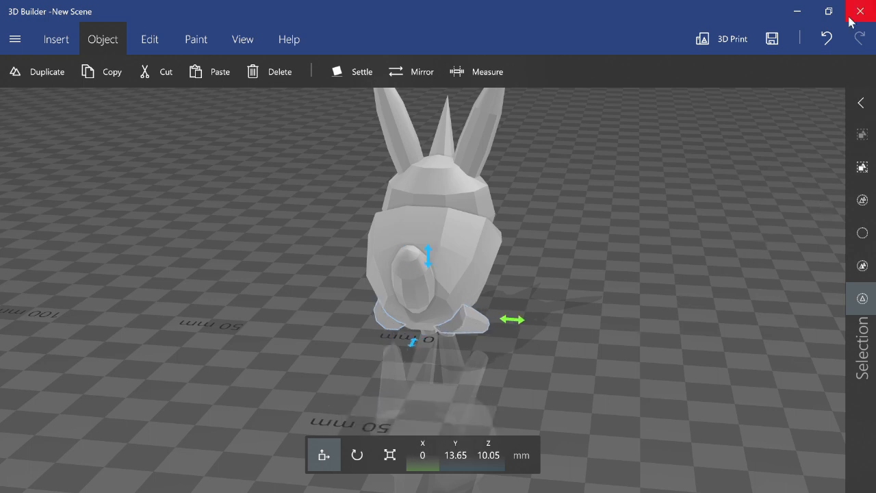
- Try settling the whole animal on the ground with its repositioned hind legs, inspect the pose, and cancel
drag(625, 223, 475, 256)
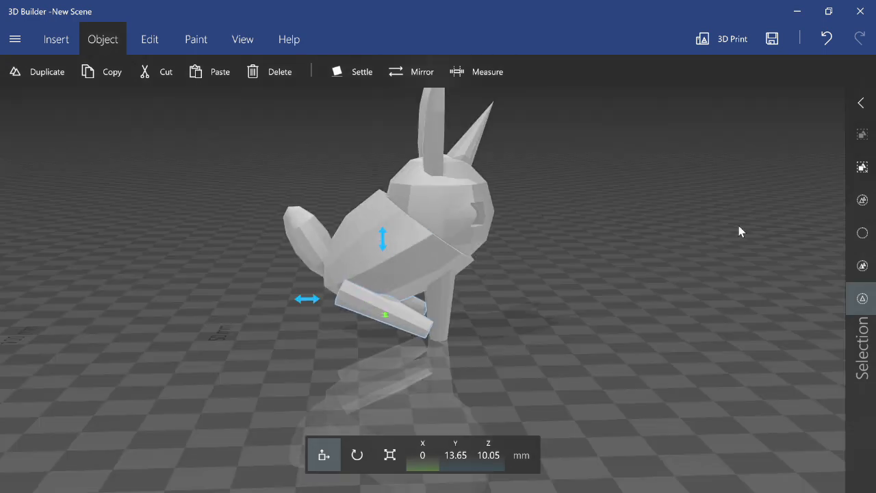
click(863, 201)
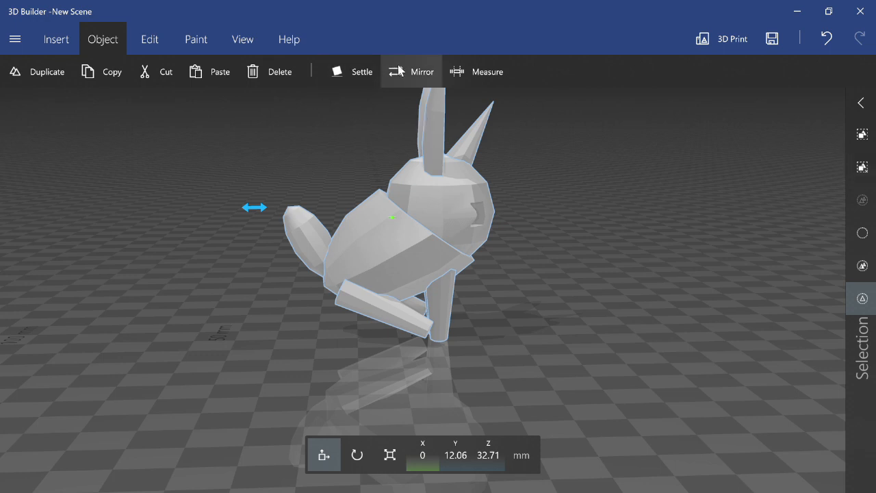
click(366, 73)
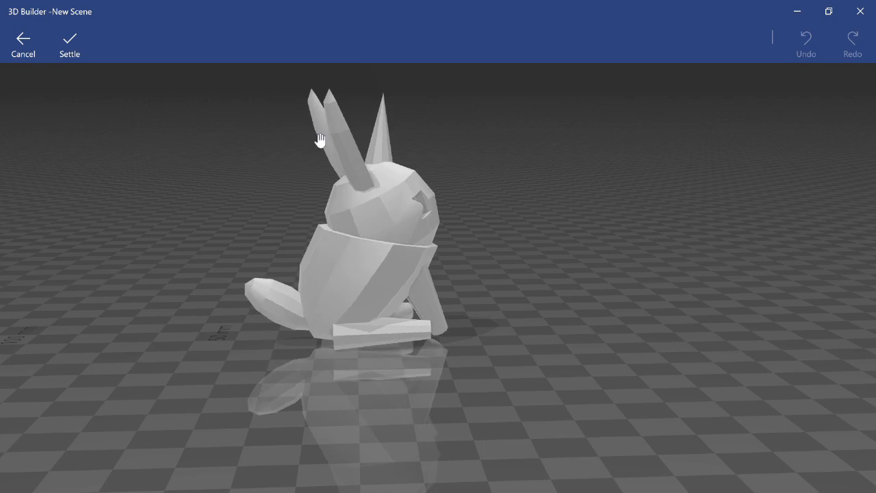
drag(320, 140, 404, 347)
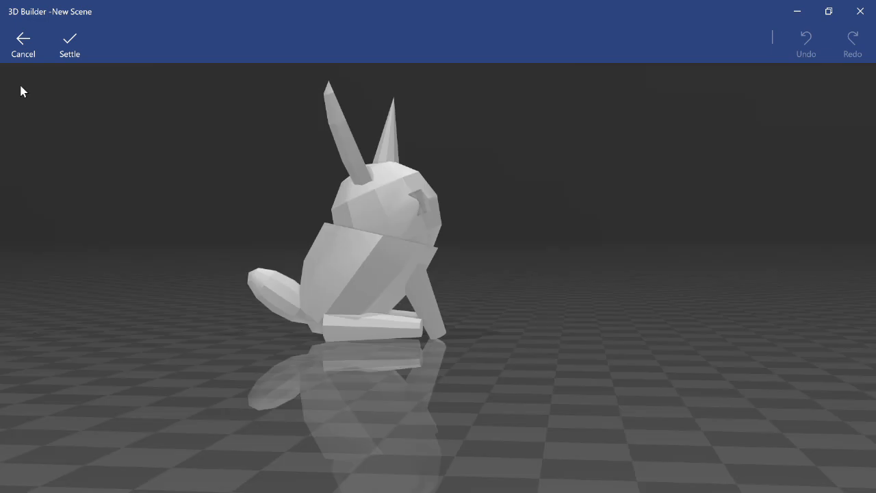
click(23, 45)
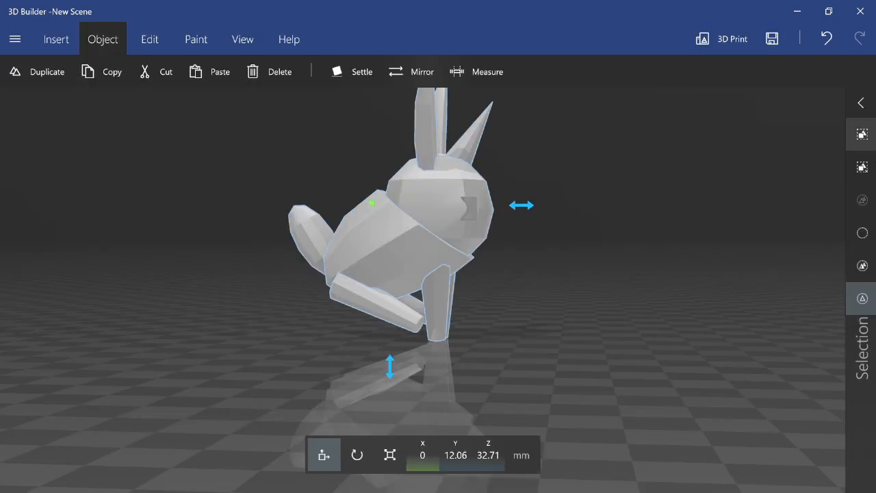
- Rotate the whole animal to a roll of about -19.53° and lower it to about Z 31.32 mm
click(357, 454)
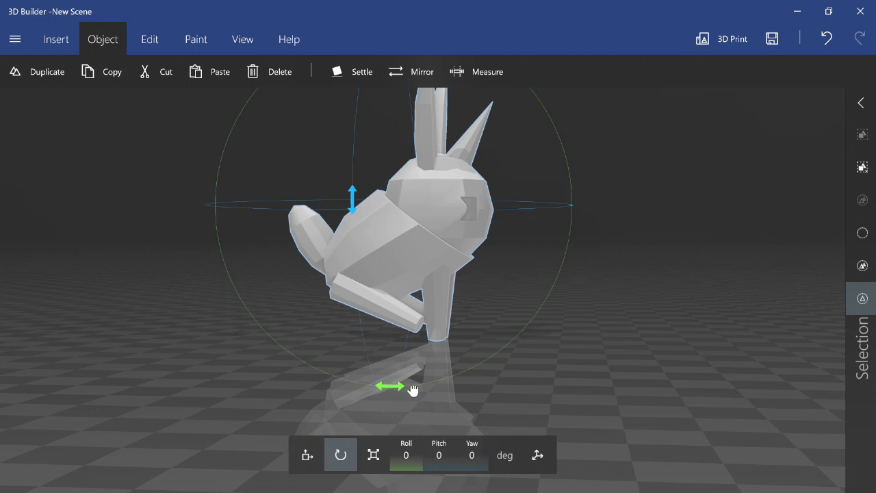
drag(413, 389, 457, 389)
scroll(402, 360, down, 2)
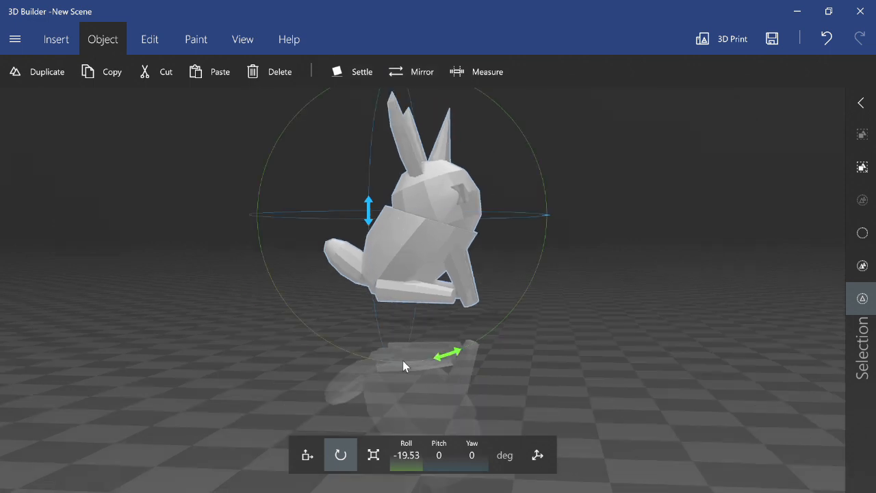
click(308, 454)
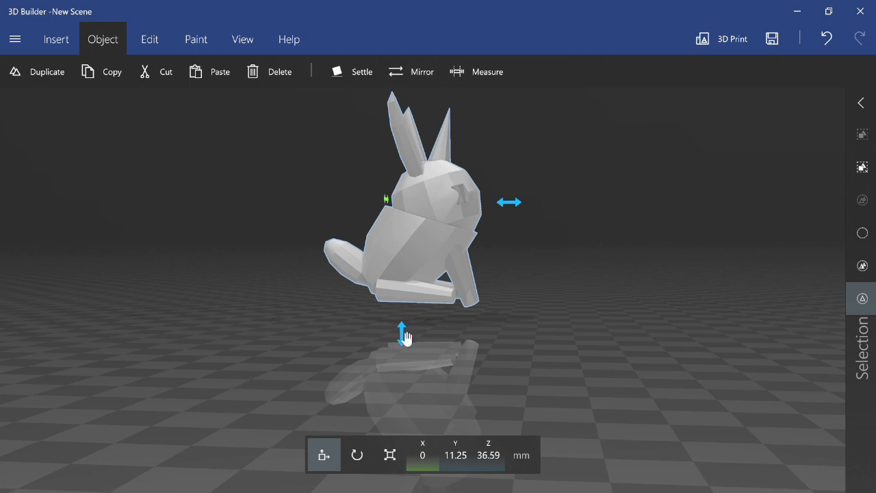
drag(405, 337, 356, 347)
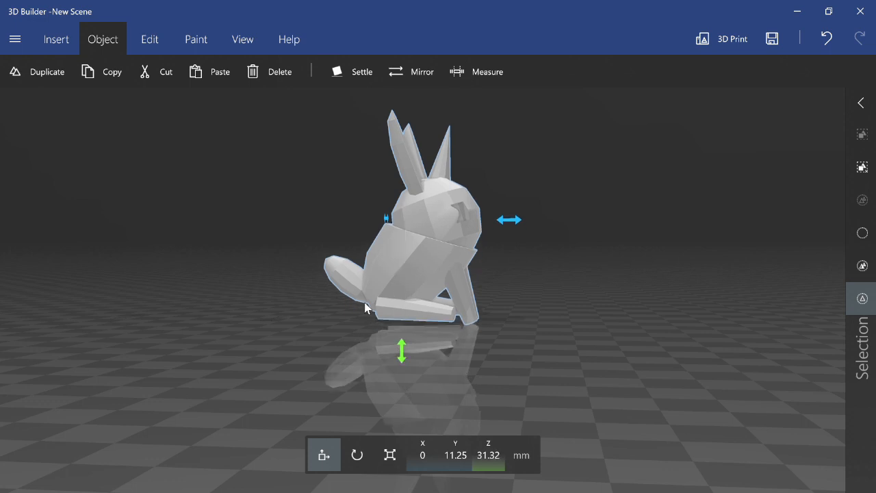
- Try settling the whole animal on the ground and inspect its sitting pose from the side and front
click(352, 71)
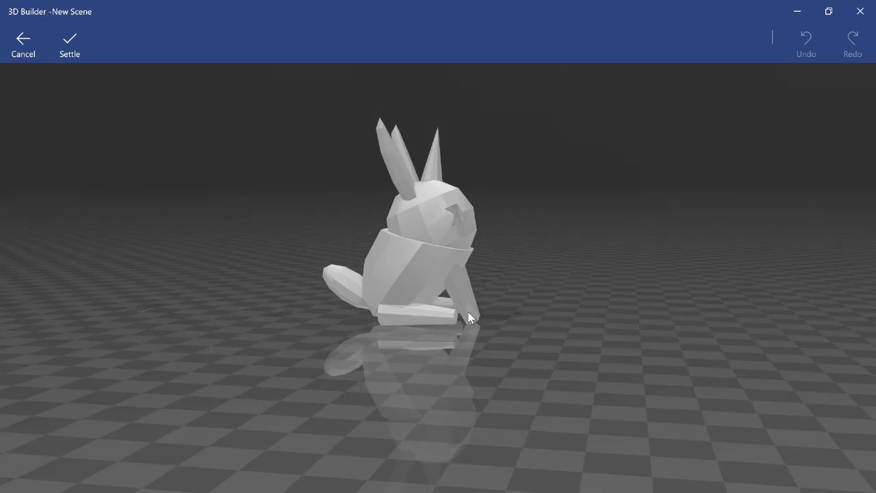
drag(468, 312, 39, 294)
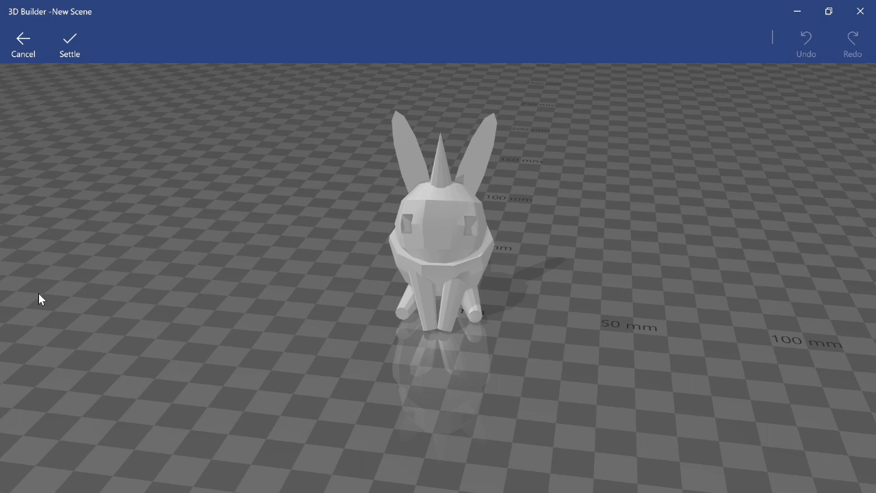
scroll(505, 293, up, 5)
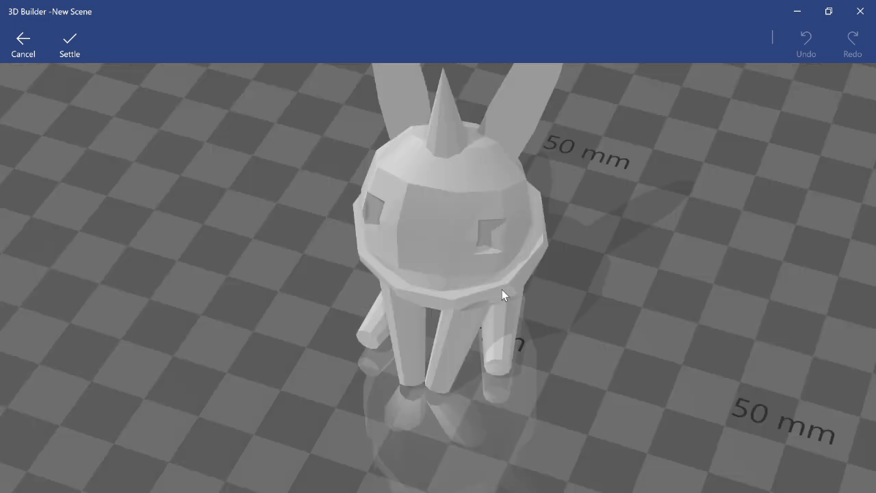
scroll(554, 266, up, 2)
drag(554, 260, 216, 240)
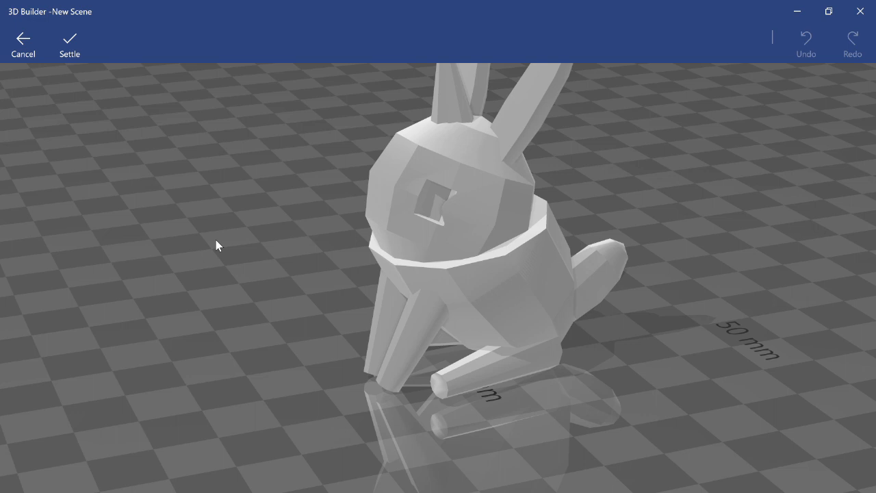
drag(216, 240, 205, 251)
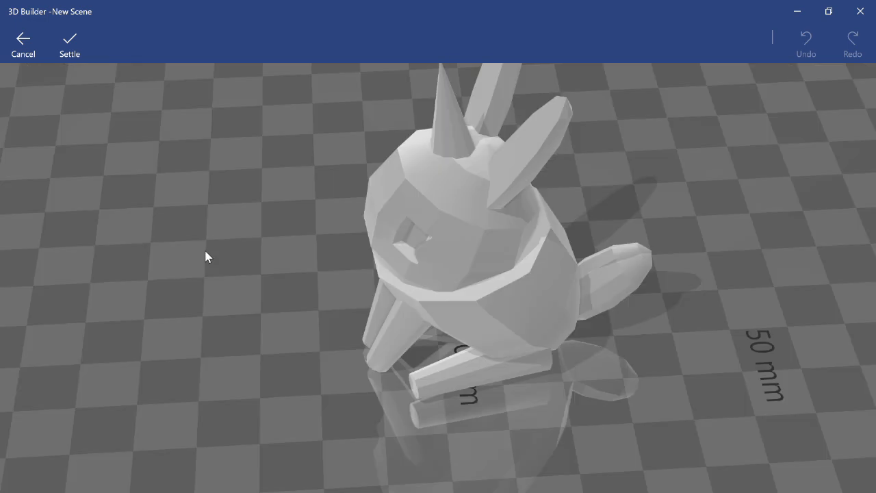
click(69, 44)
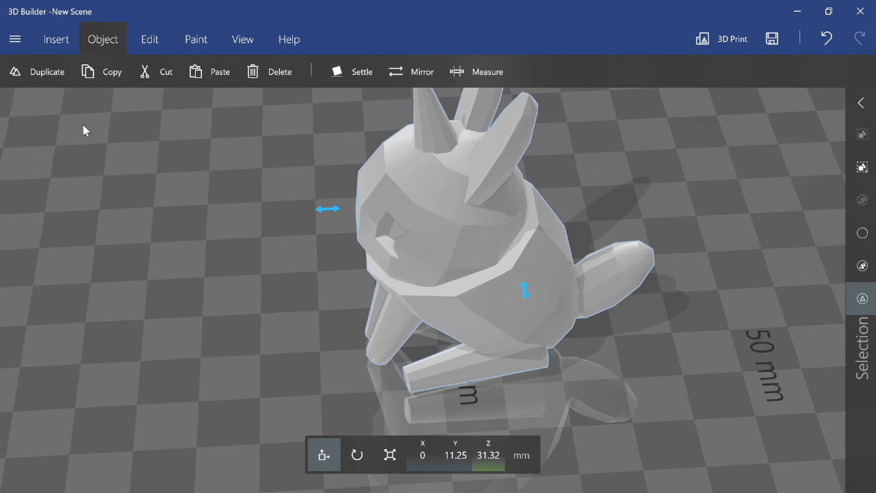
- Insert a cube as a flat reference under the animal and lower the animal to about Z 30.58 mm
drag(83, 125, 169, 66)
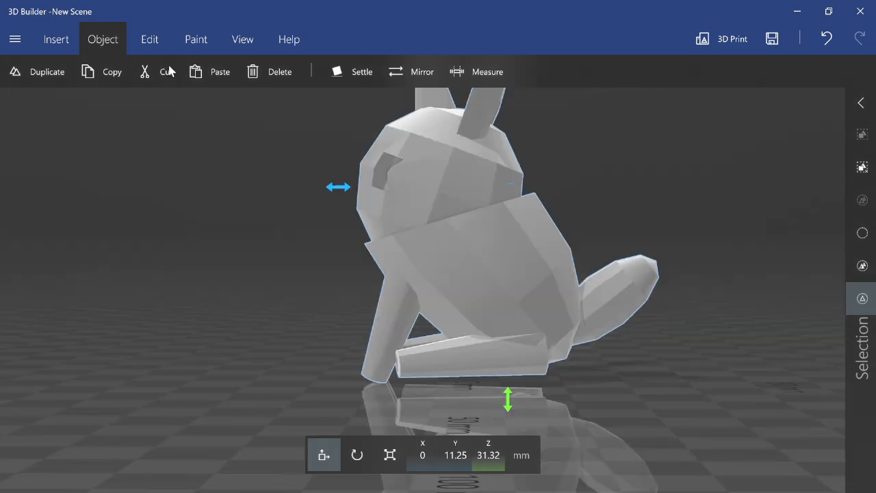
click(52, 41)
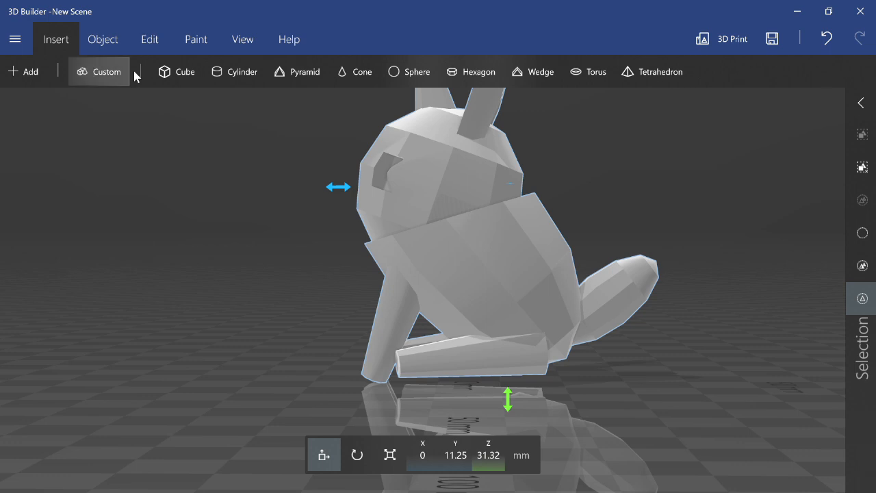
click(177, 72)
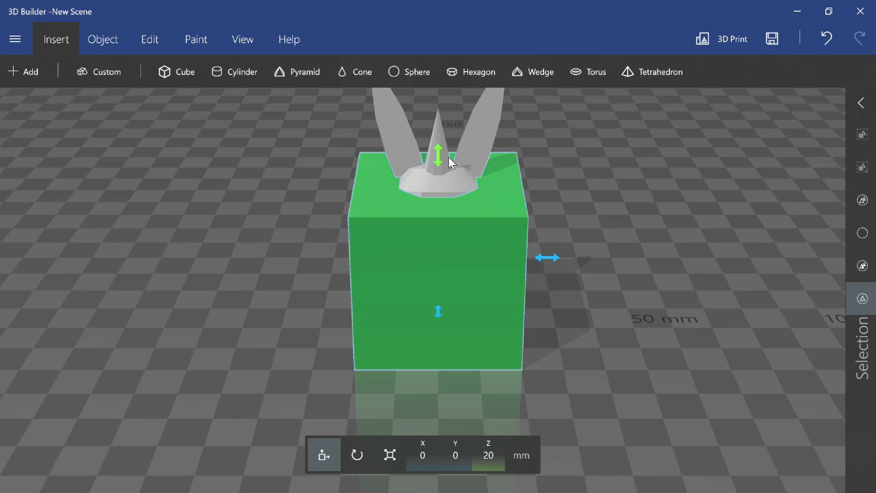
drag(450, 162, 518, 271)
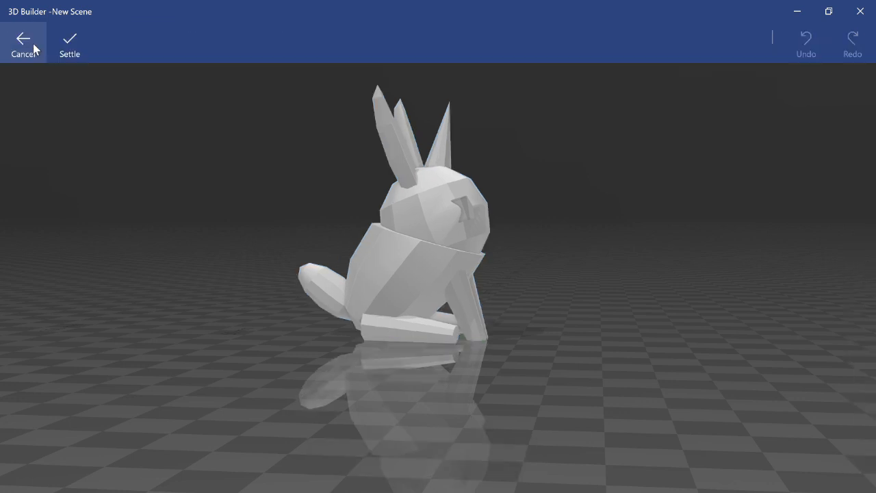
click(23, 45)
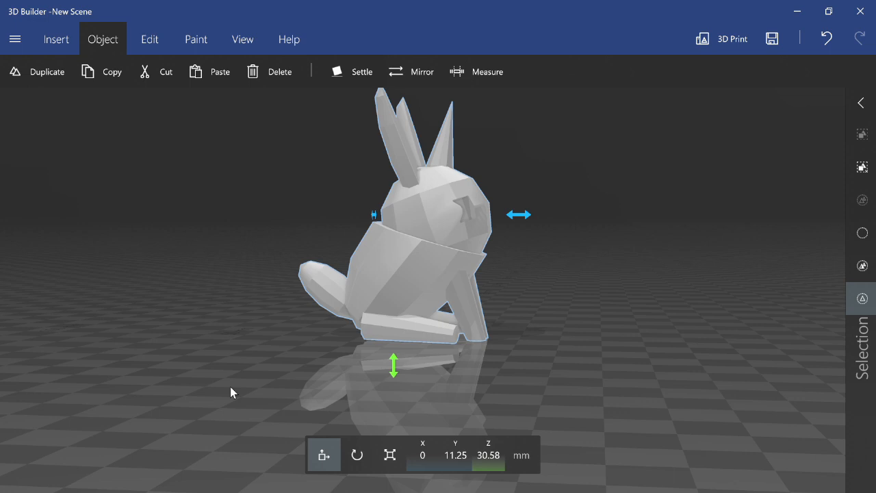
- Level the animal's legs against the top of the reference cube by rotating it to a roll of about -21.35°
scroll(230, 387, up, 5)
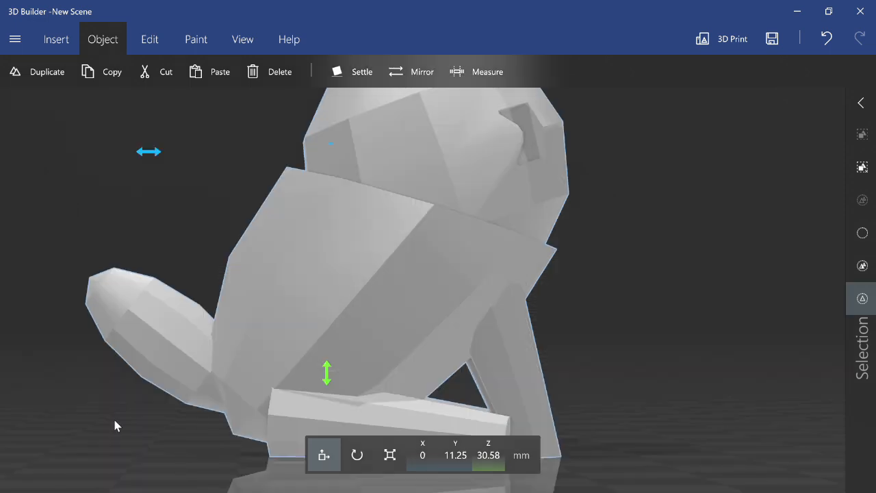
drag(115, 425, 115, 417)
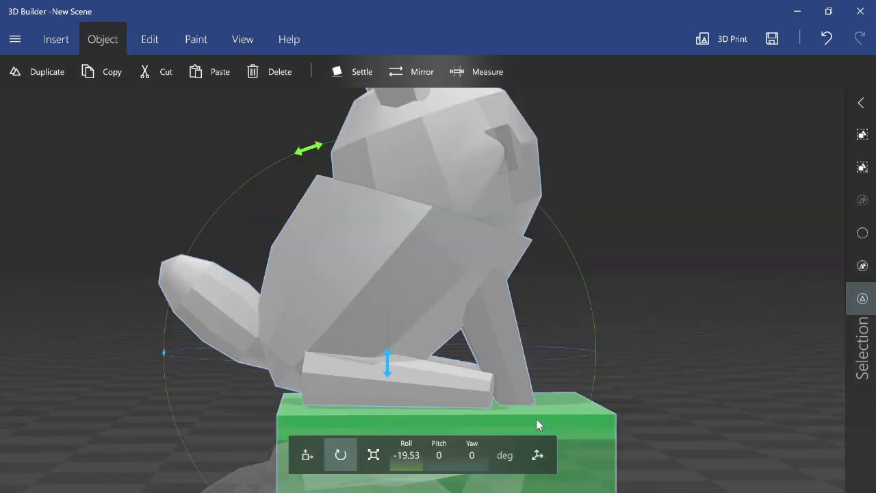
click(537, 419)
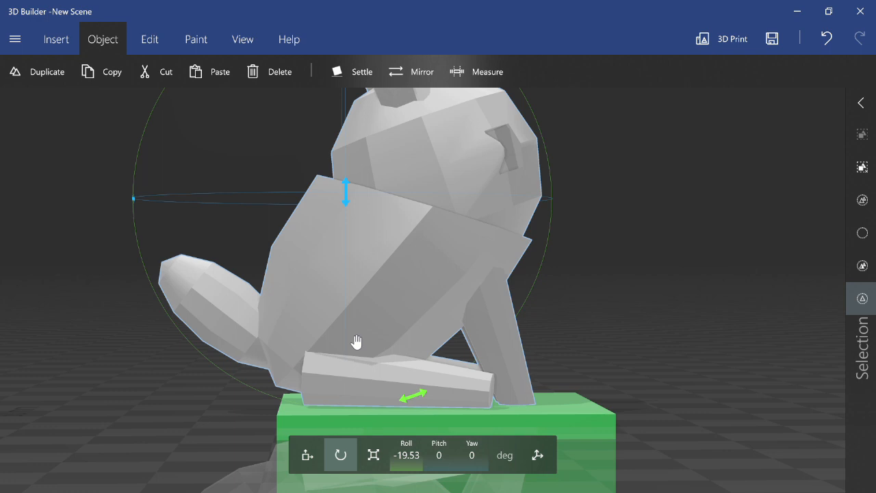
drag(356, 341, 419, 397)
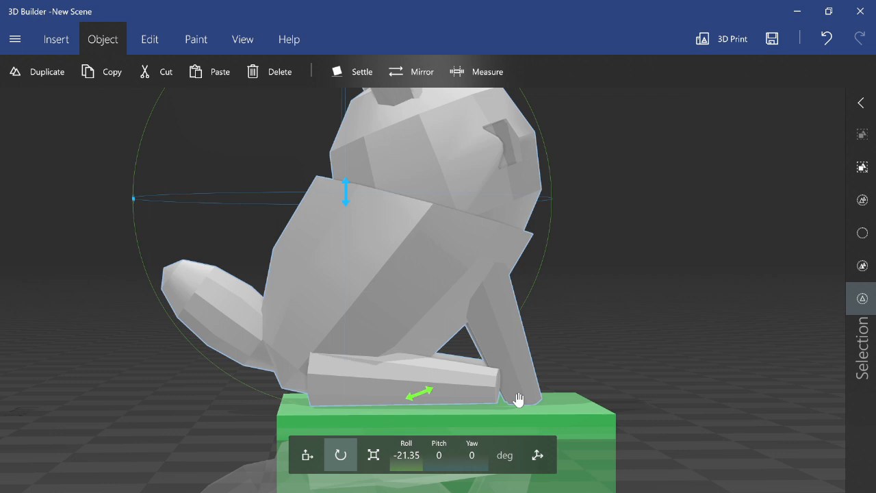
- Remove the reference cube, then test settling the levelled animal on the ground and cancel
click(150, 39)
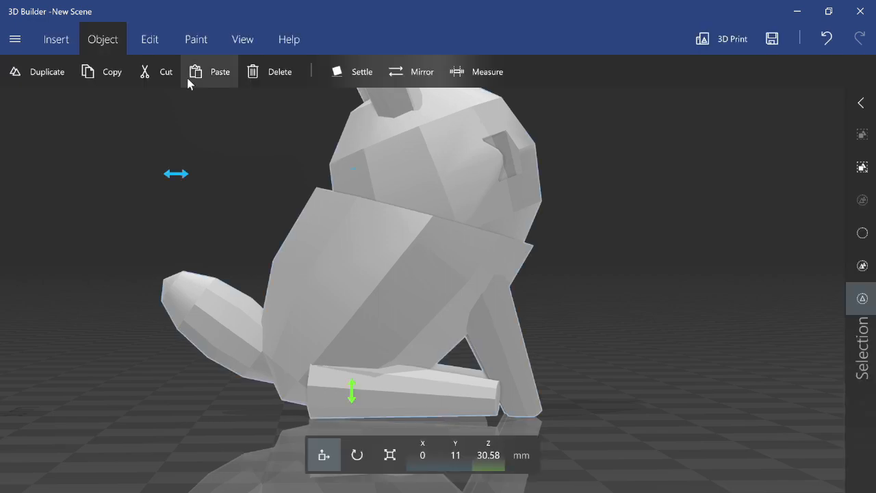
click(388, 468)
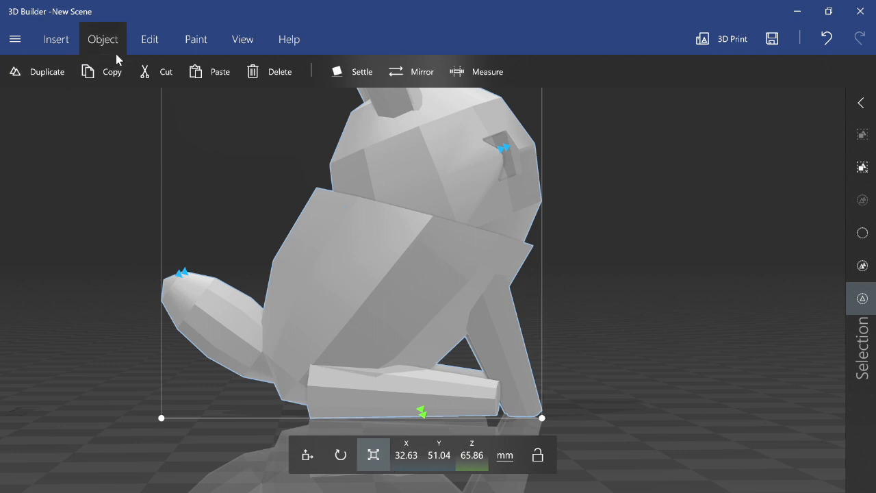
click(326, 74)
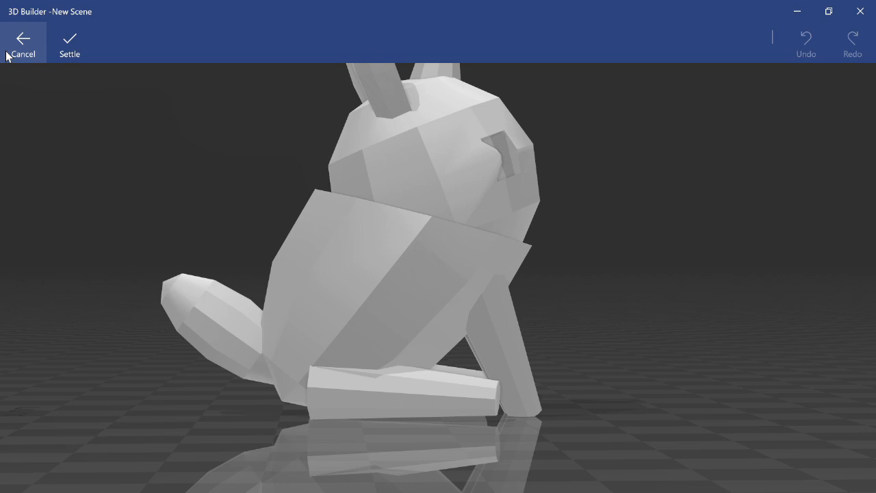
click(6, 54)
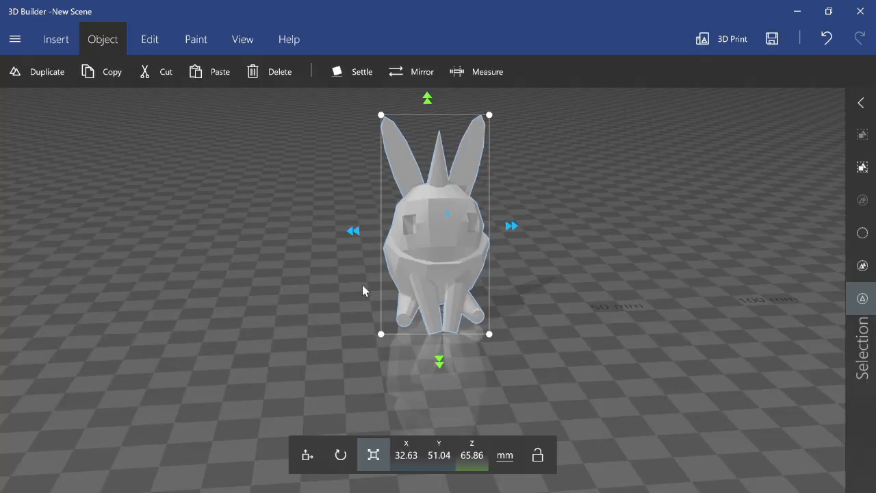
drag(362, 285, 677, 311)
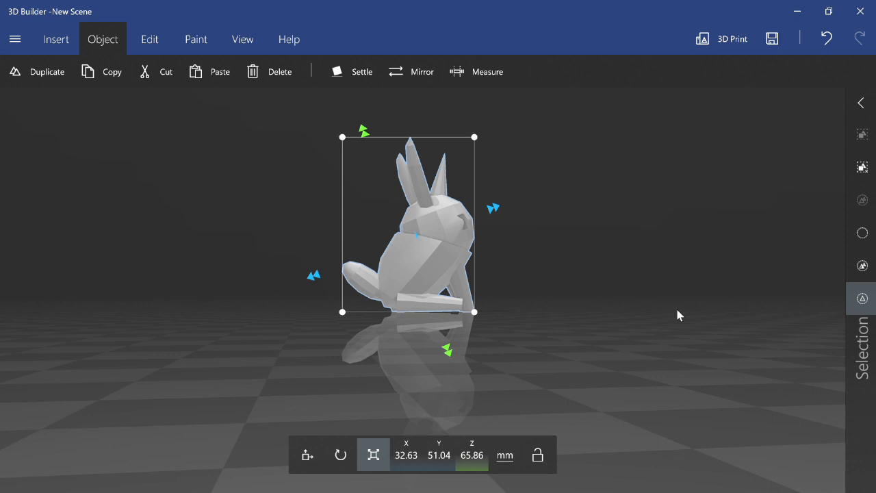
drag(677, 310, 309, 378)
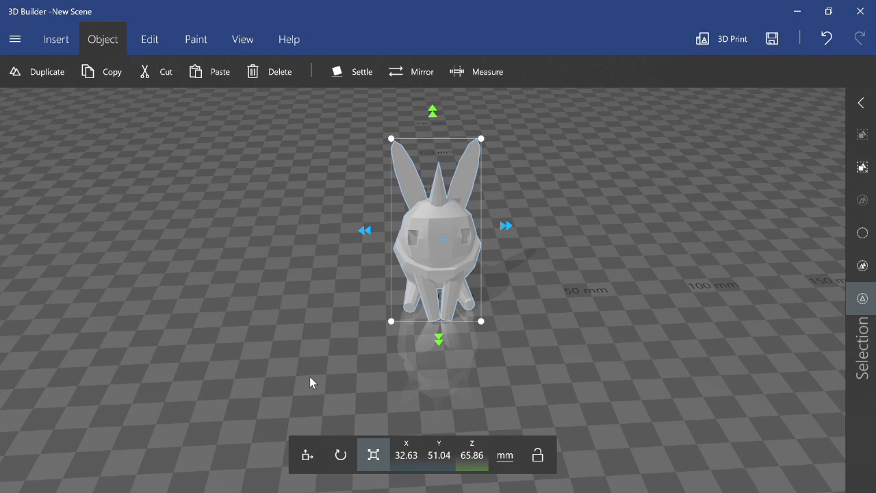
- Save the finished model under the file name Rabbicorn
click(15, 39)
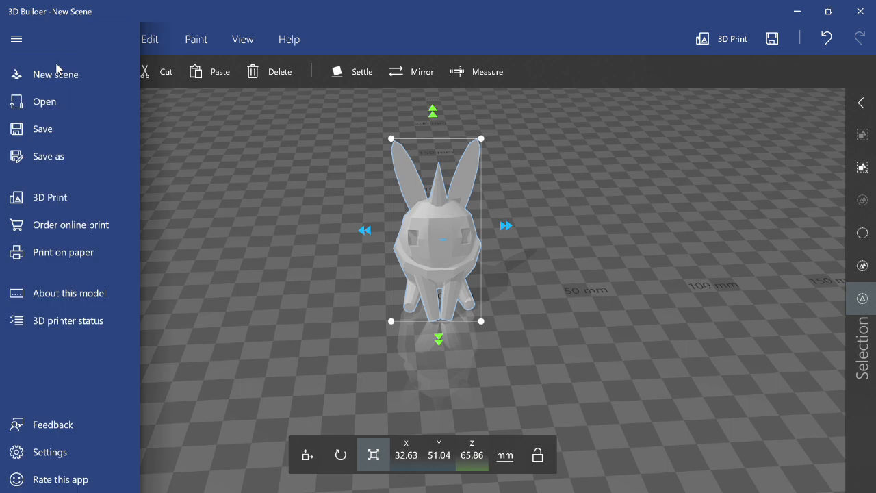
click(83, 152)
click(224, 249)
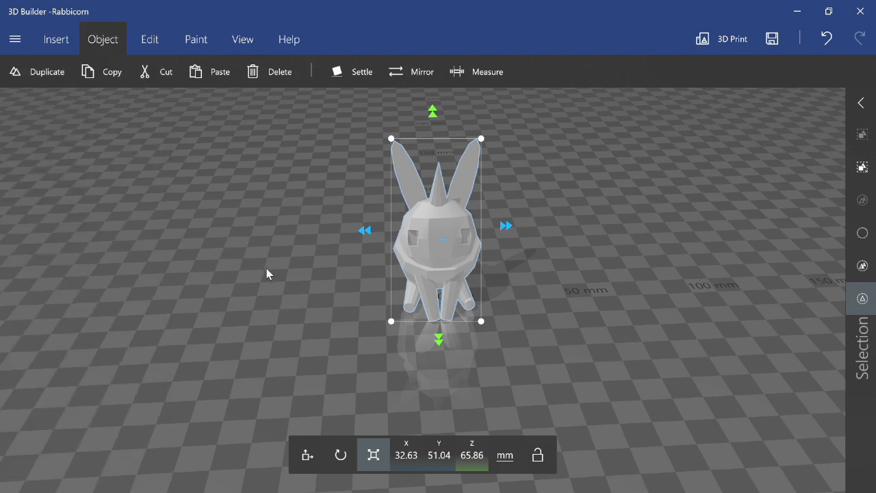
- Inspect the finished animal from the side and front, and centre the view with nothing selected
drag(272, 282, 604, 252)
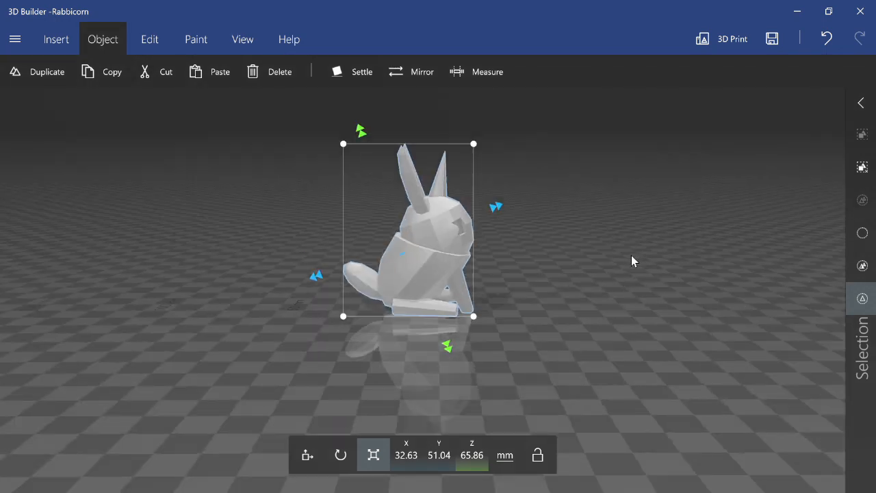
drag(631, 257, 382, 281)
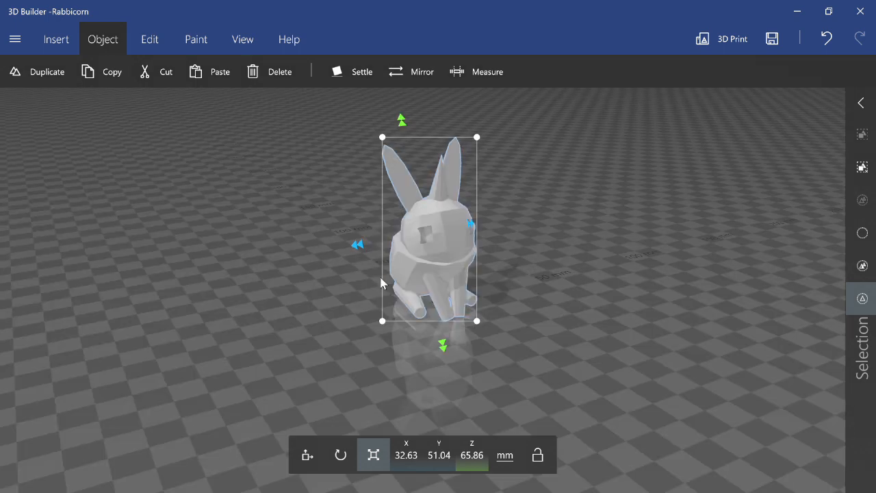
click(245, 155)
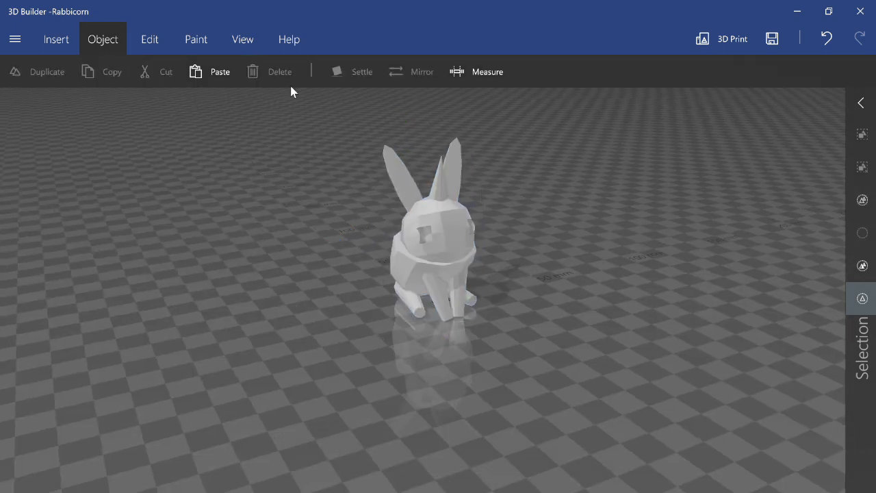
click(471, 212)
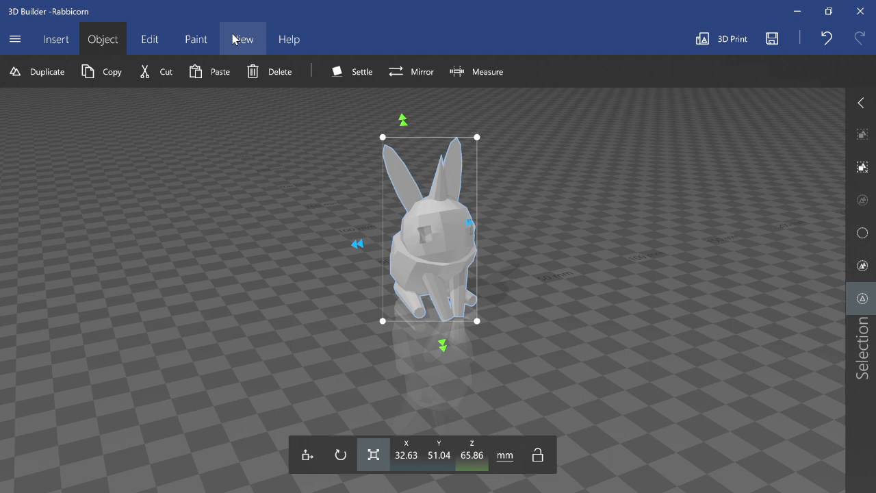
click(241, 39)
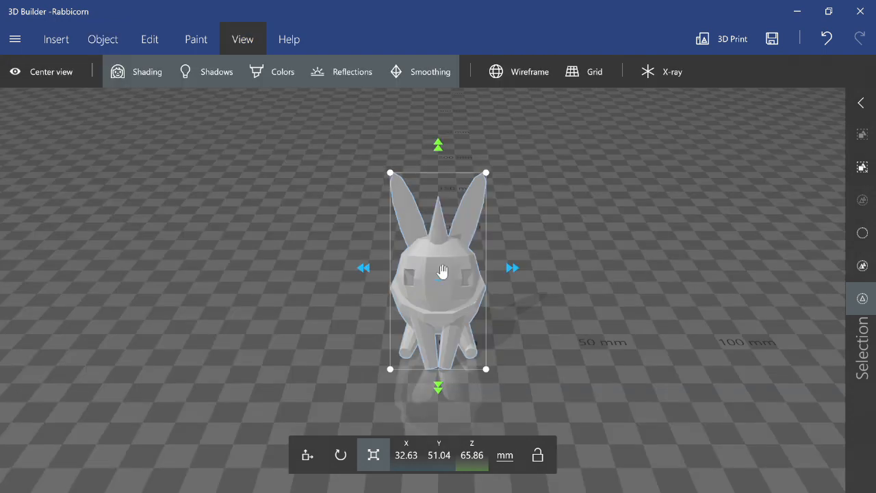
click(440, 257)
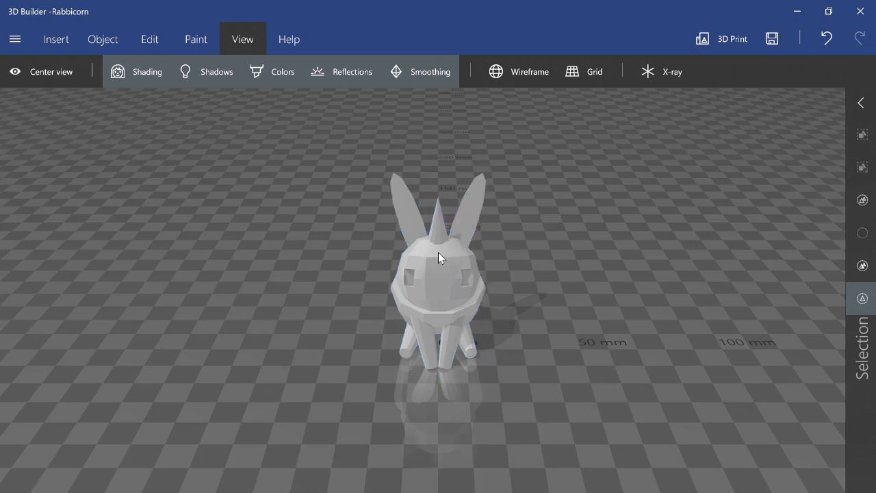